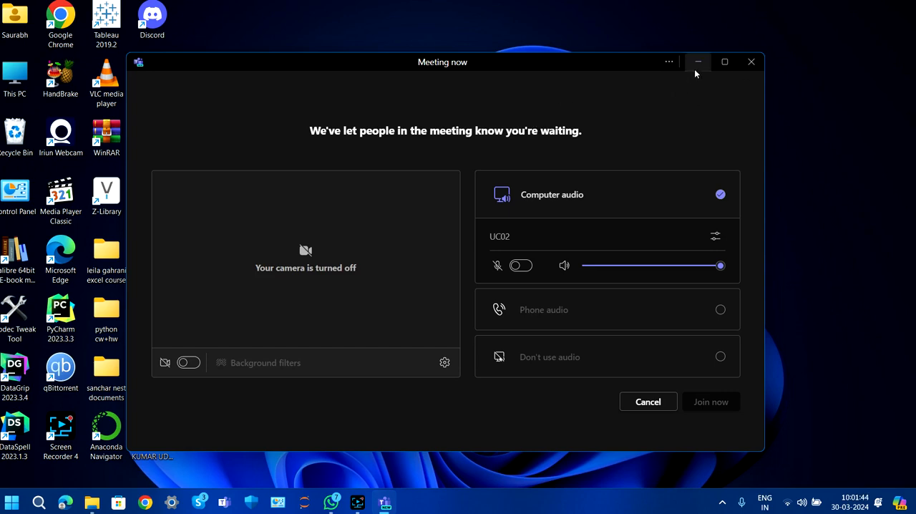
- Maximize the meeting's waiting window
click(724, 62)
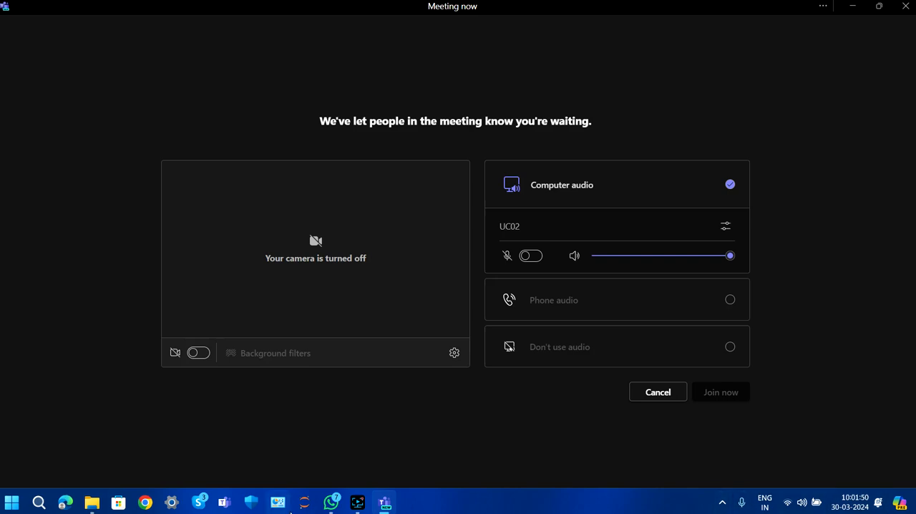
mouse_move(341, 503)
click(380, 402)
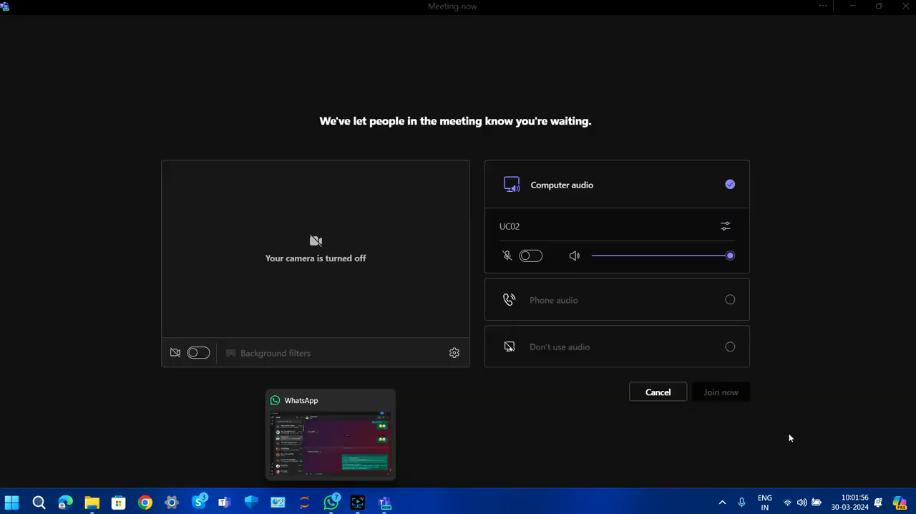
mouse_move(360, 506)
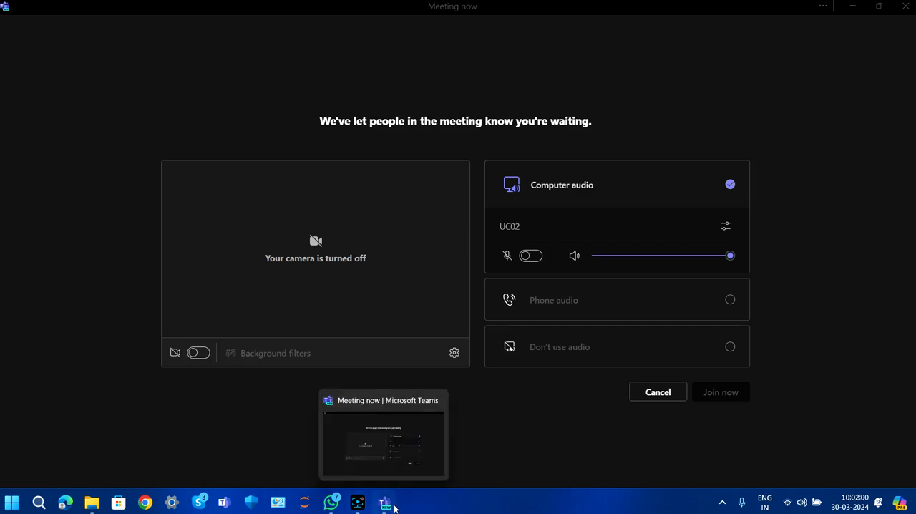
click(393, 507)
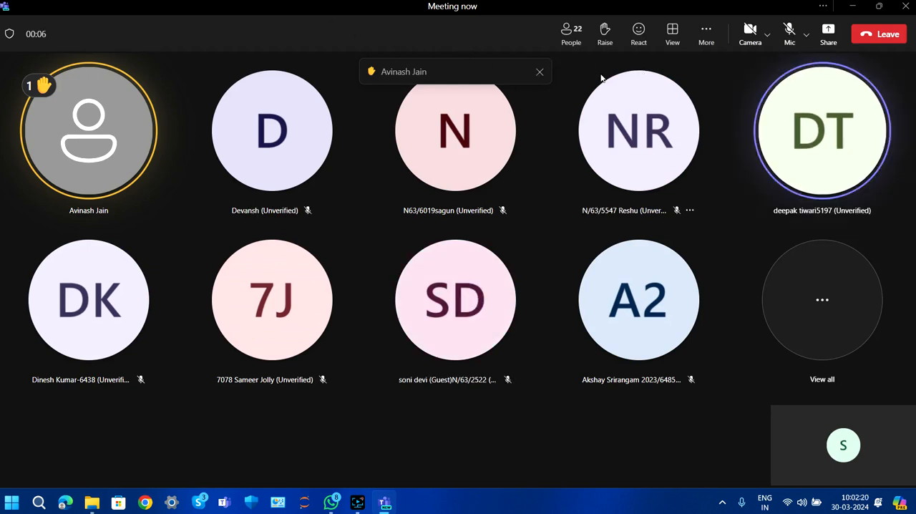
click(847, 317)
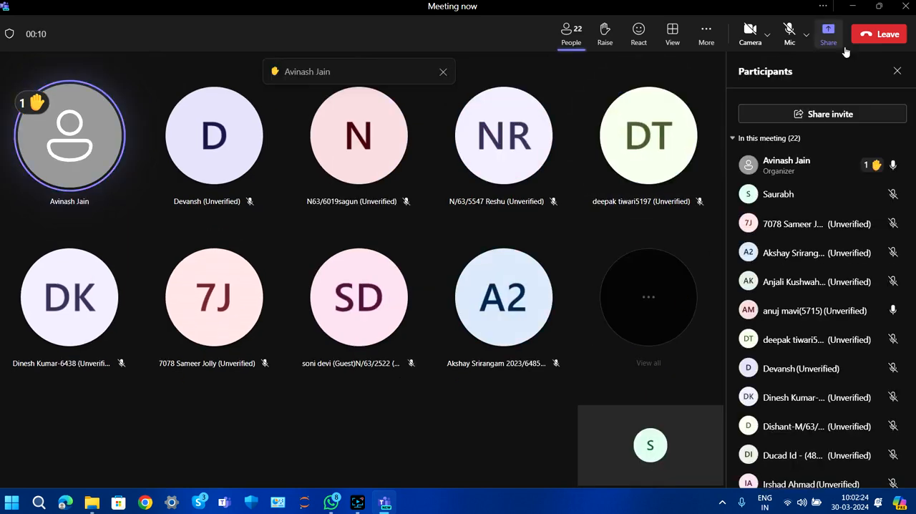
click(896, 71)
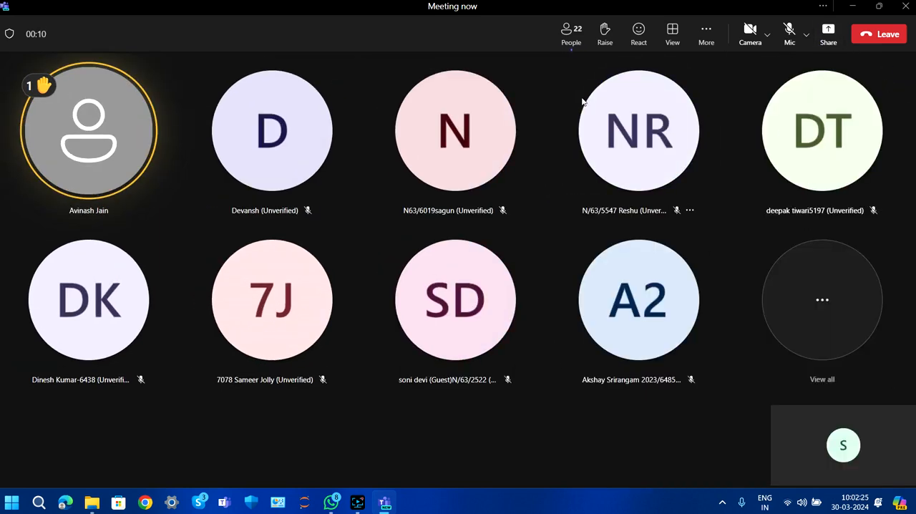
click(707, 44)
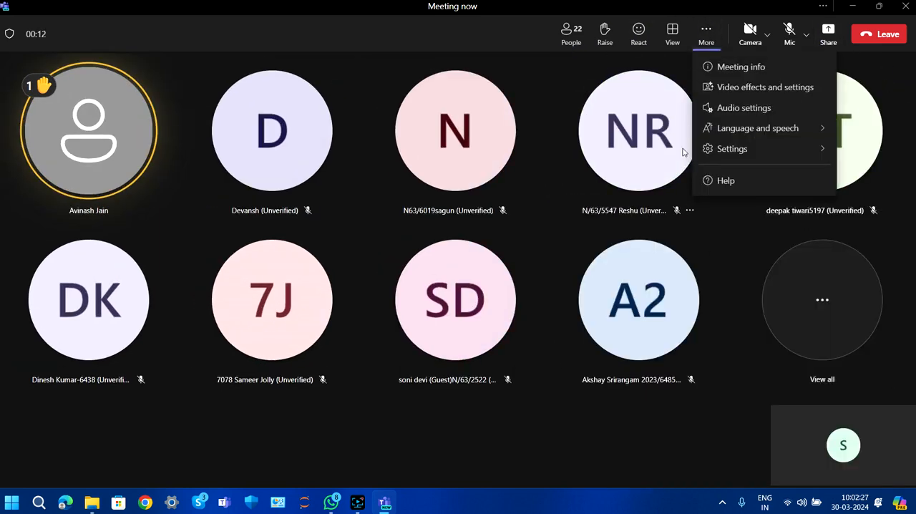
click(665, 29)
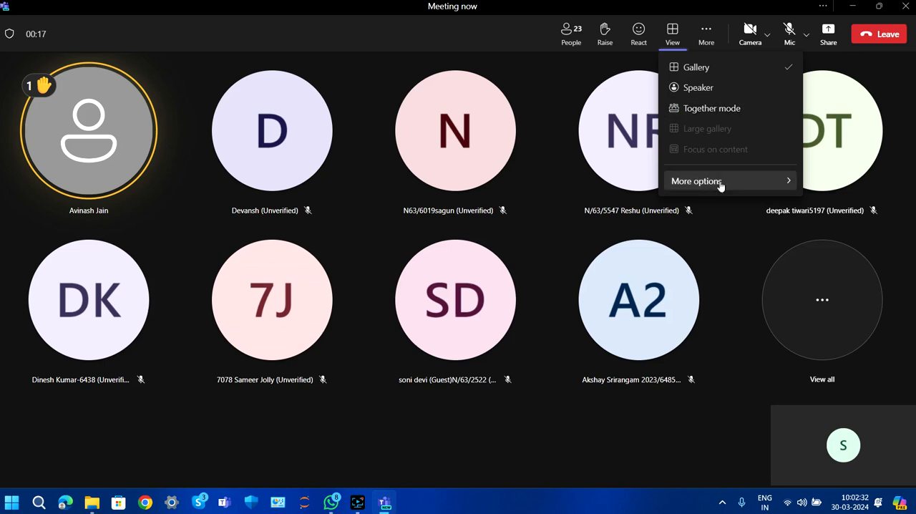
mouse_move(722, 186)
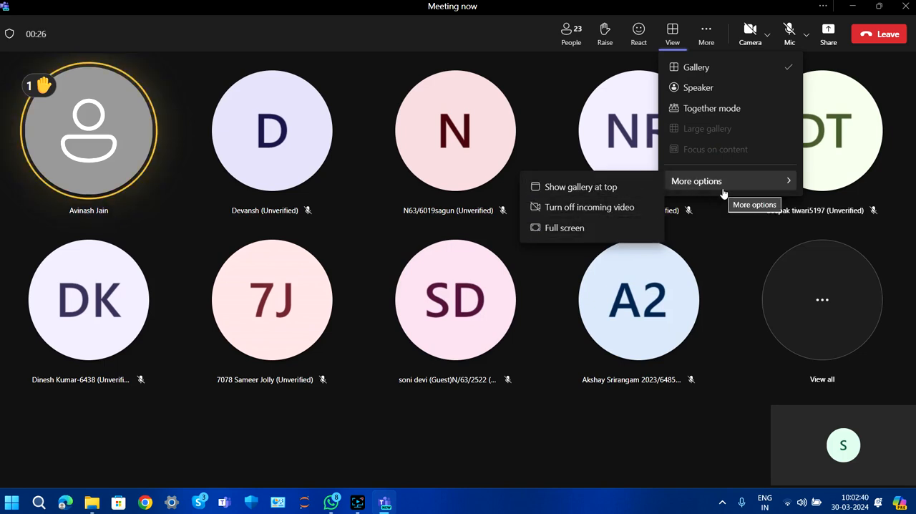
click(674, 34)
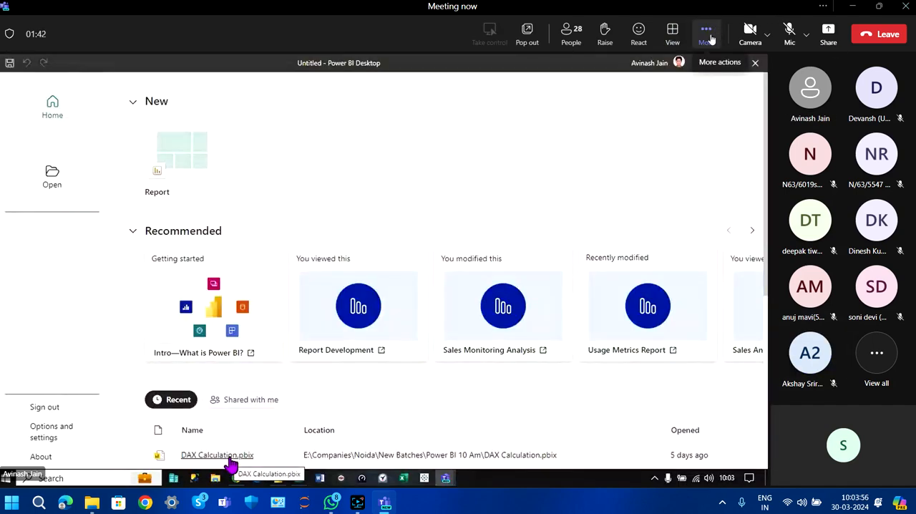
- Set the meeting view to focus on the shared content and show it in full screen
click(707, 32)
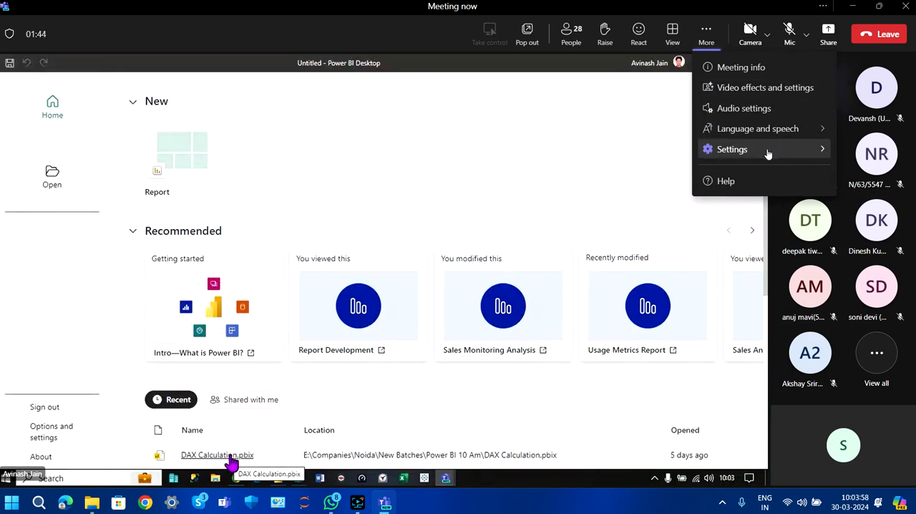
click(672, 39)
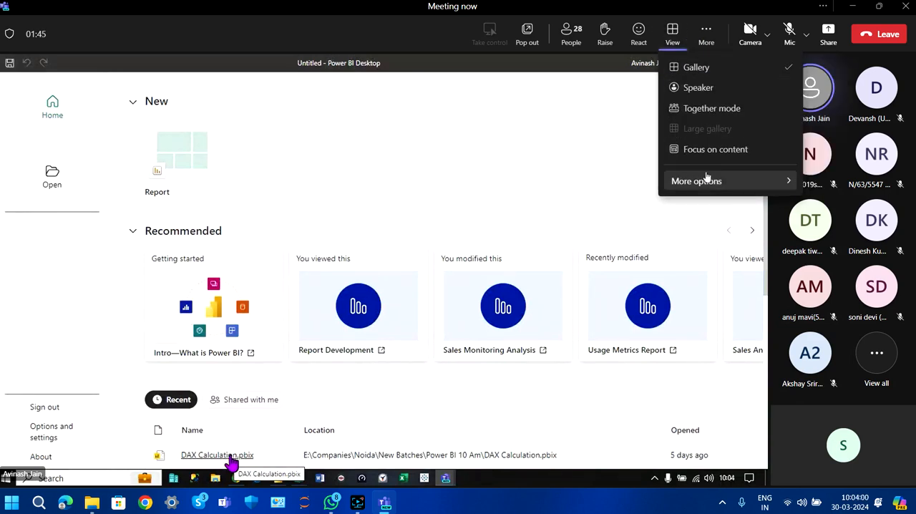
click(719, 146)
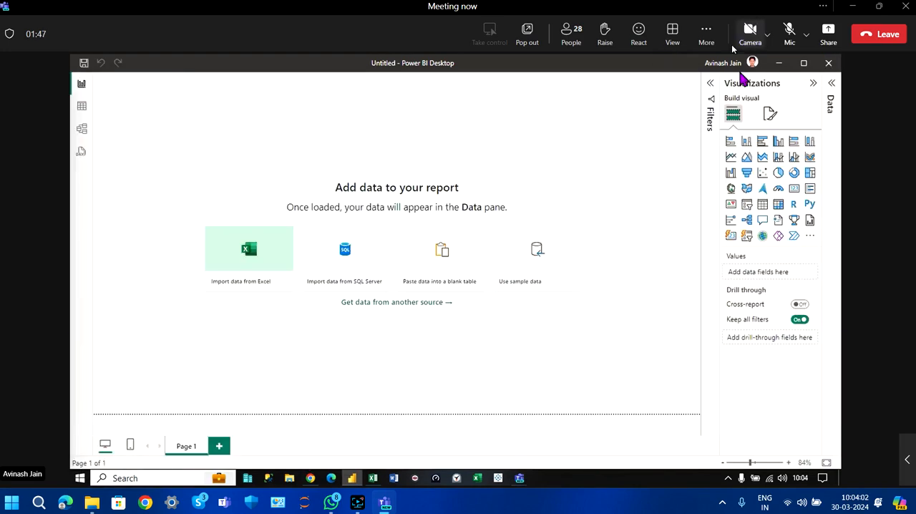
click(706, 32)
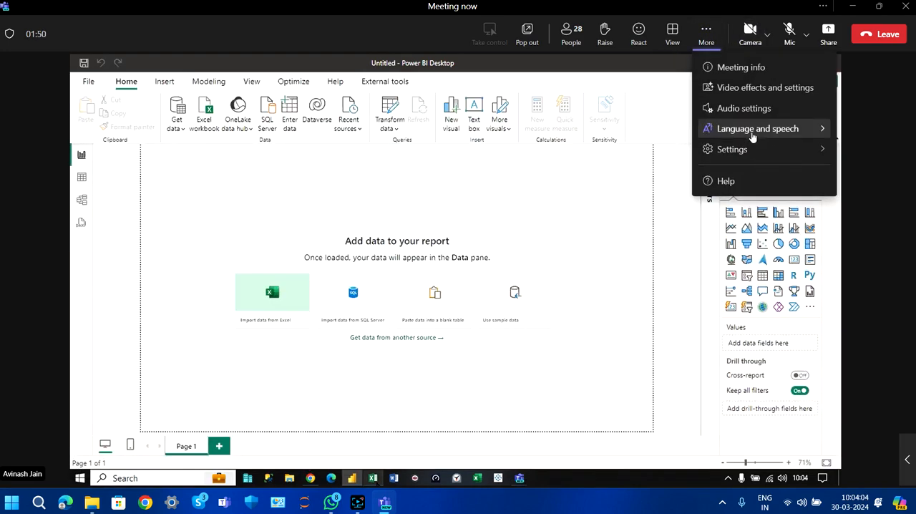
click(673, 32)
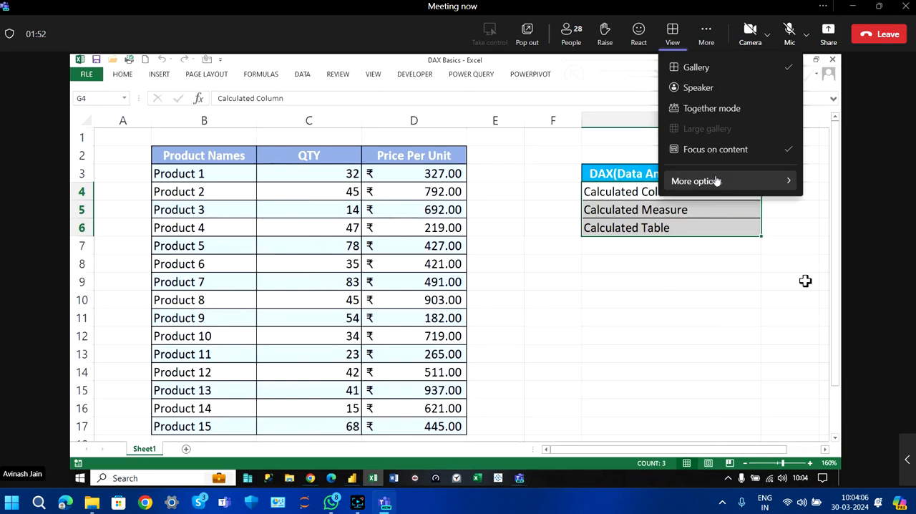
mouse_move(696, 179)
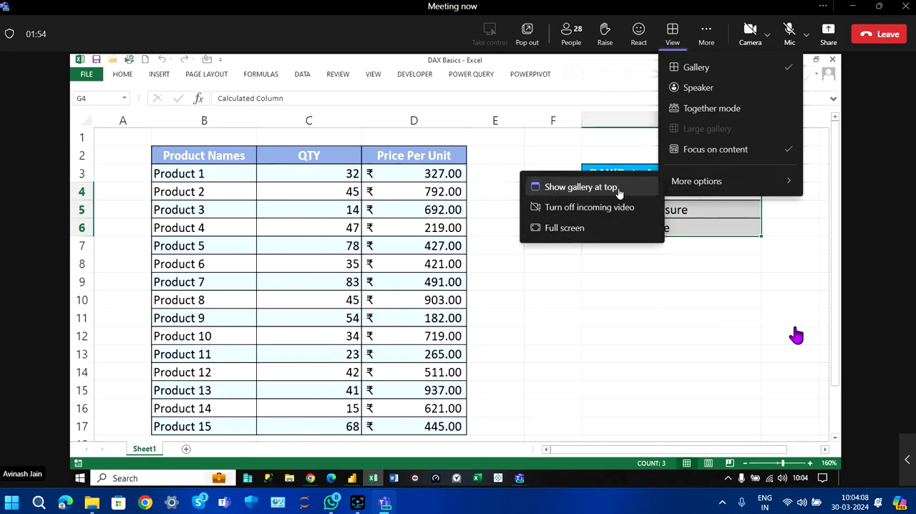
click(593, 228)
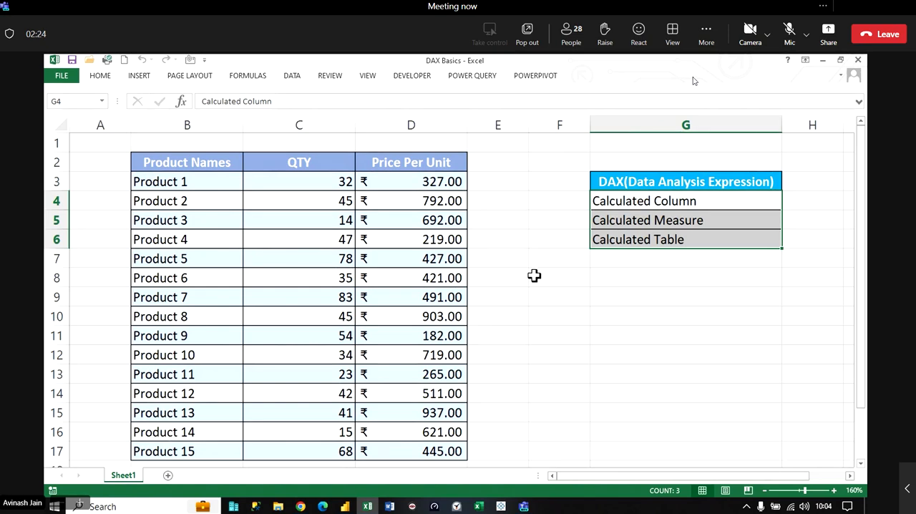
- Switch to the Teams meeting window, admit the participant waiting in the lobby, and minimize the window again
mouse_move(524, 506)
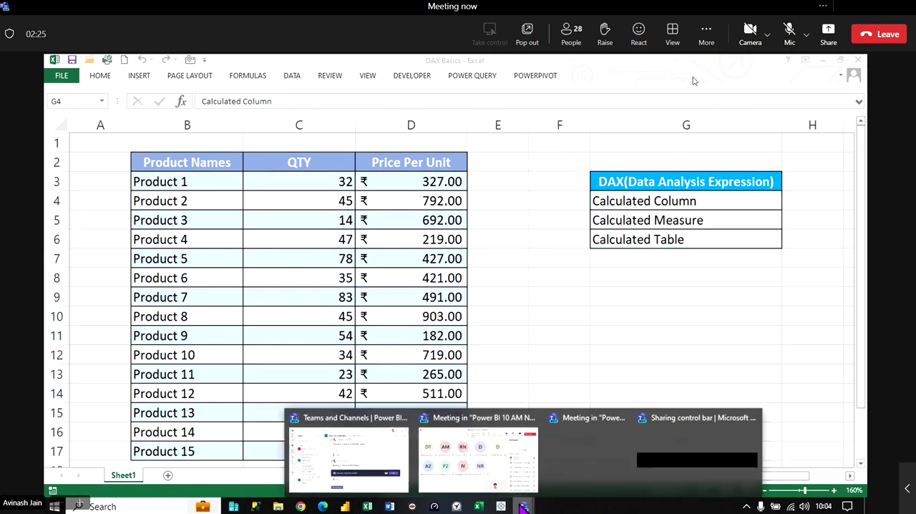
click(515, 469)
click(812, 284)
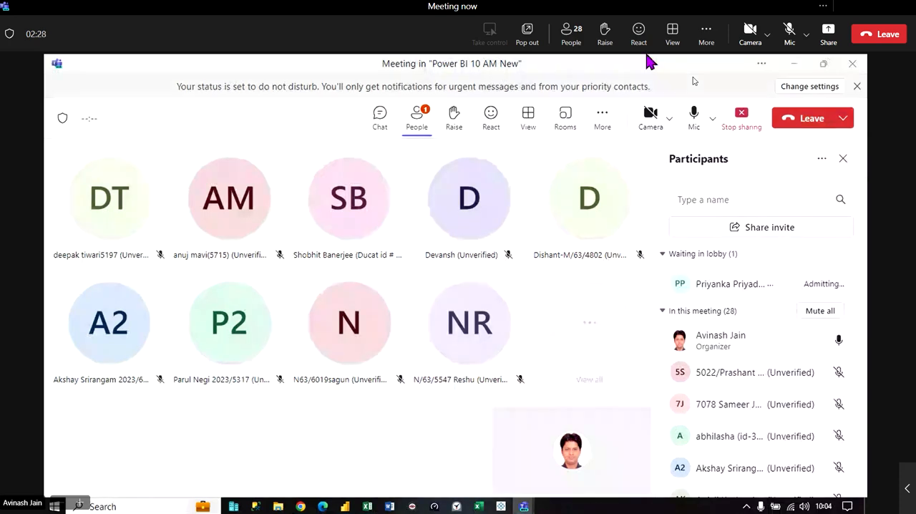
click(793, 65)
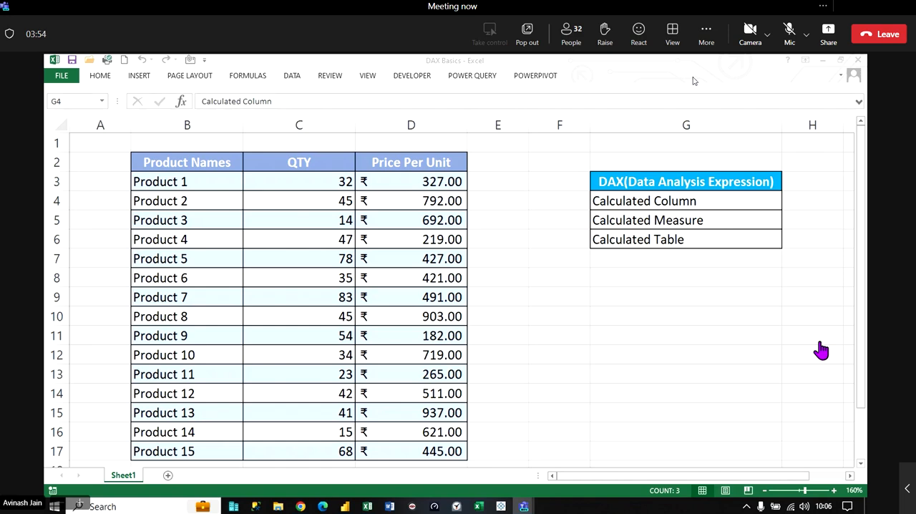
- Insert two new columns at E and F, between the product table and the DAX list
click(764, 490)
click(764, 490)
click(764, 490)
click(764, 490)
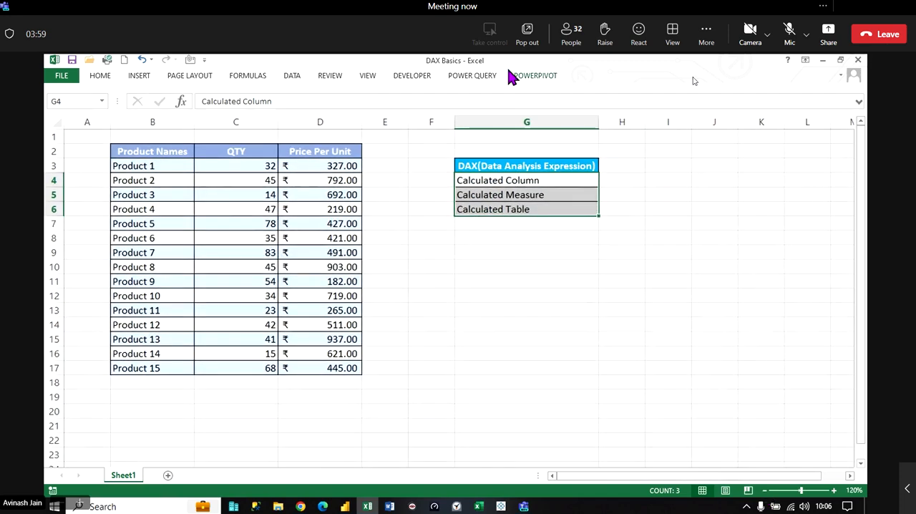
click(463, 117)
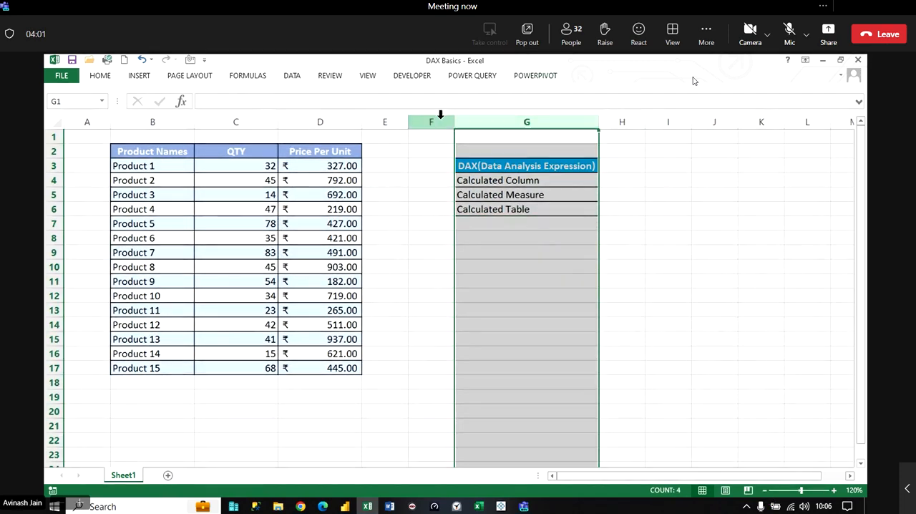
drag(440, 114, 403, 118)
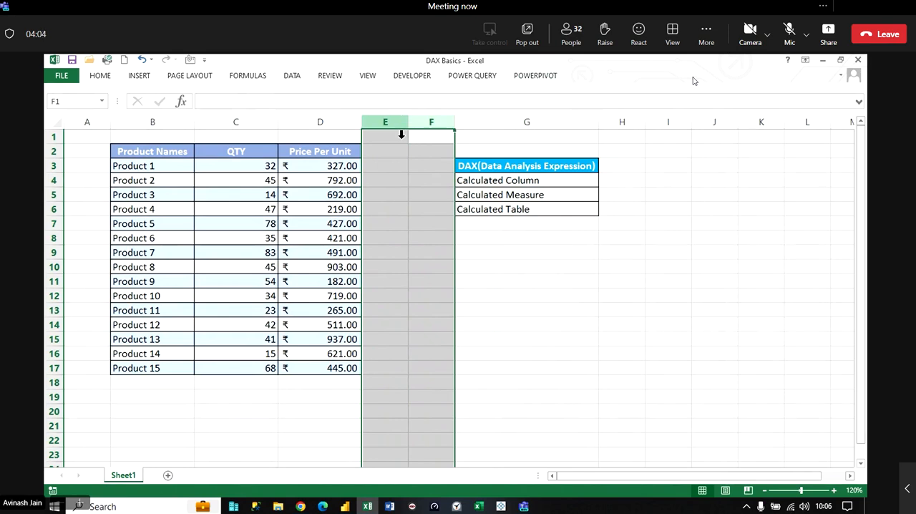
right_click(420, 123)
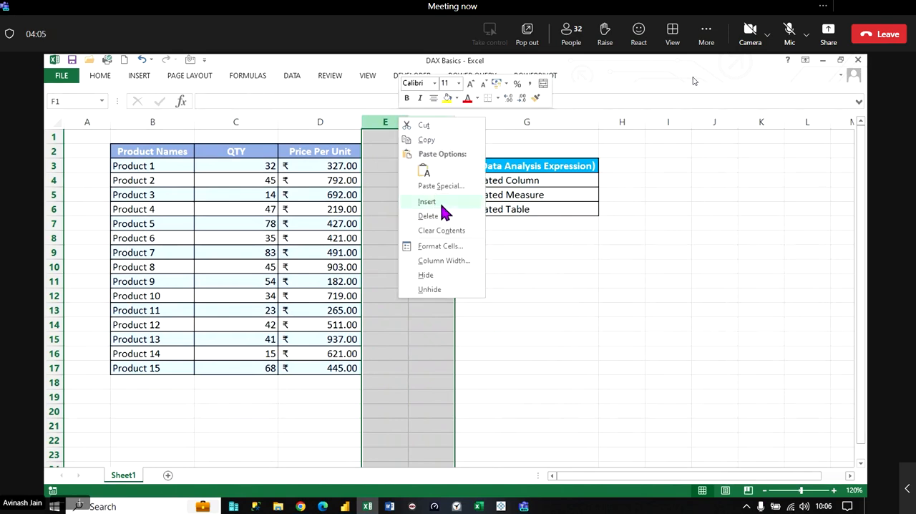
click(441, 204)
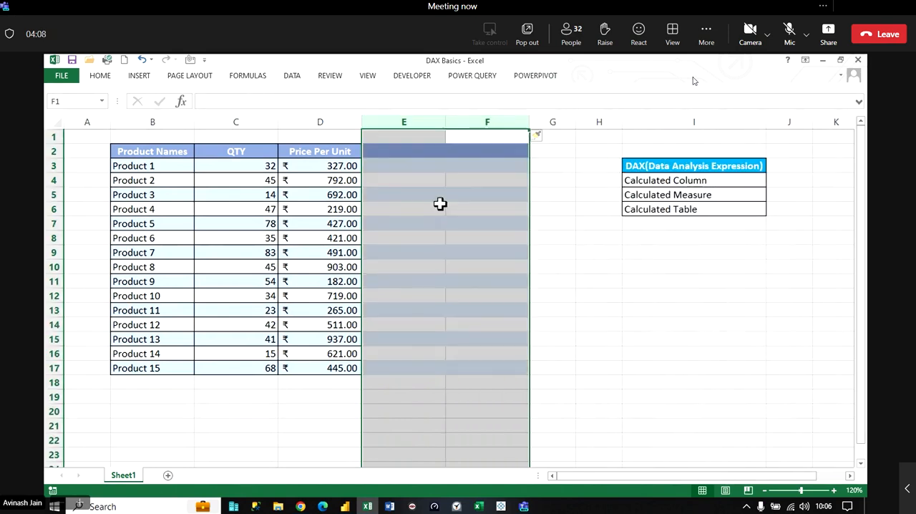
- Clear all contents and formatting from the newly inserted columns E and F
click(96, 80)
click(723, 120)
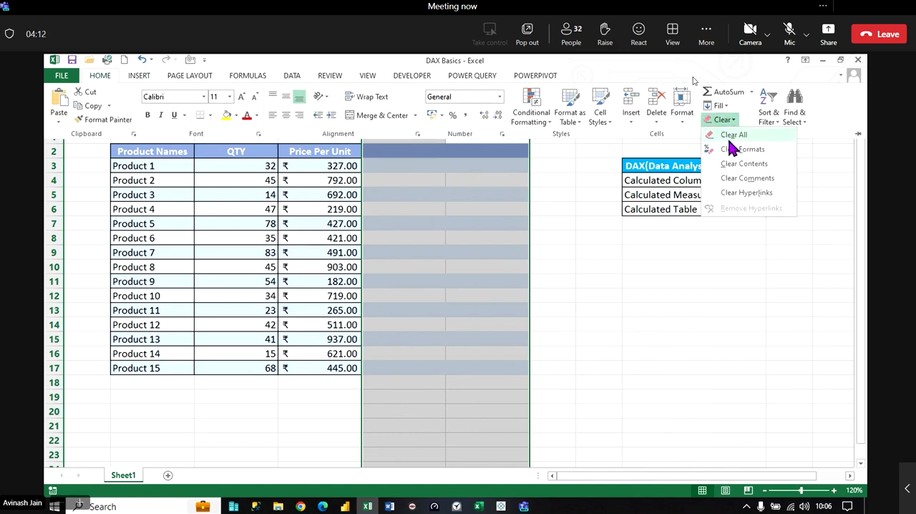
click(727, 136)
click(469, 231)
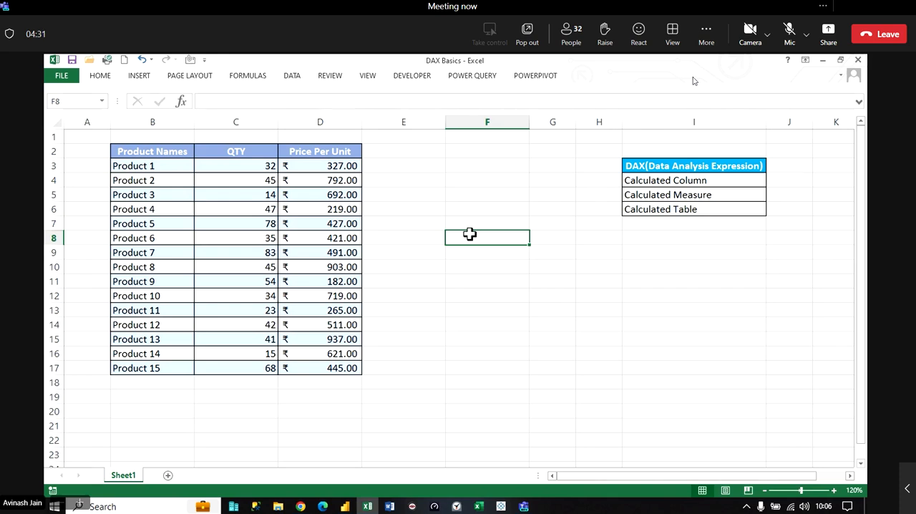
- Admit all participants waiting in the Teams meeting lobby and return to the DAX Basics workbook
click(523, 506)
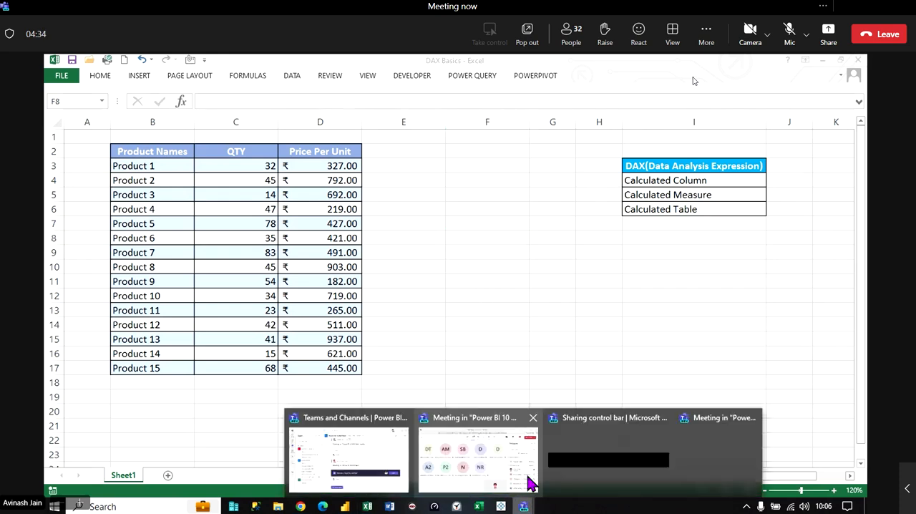
click(490, 454)
click(820, 286)
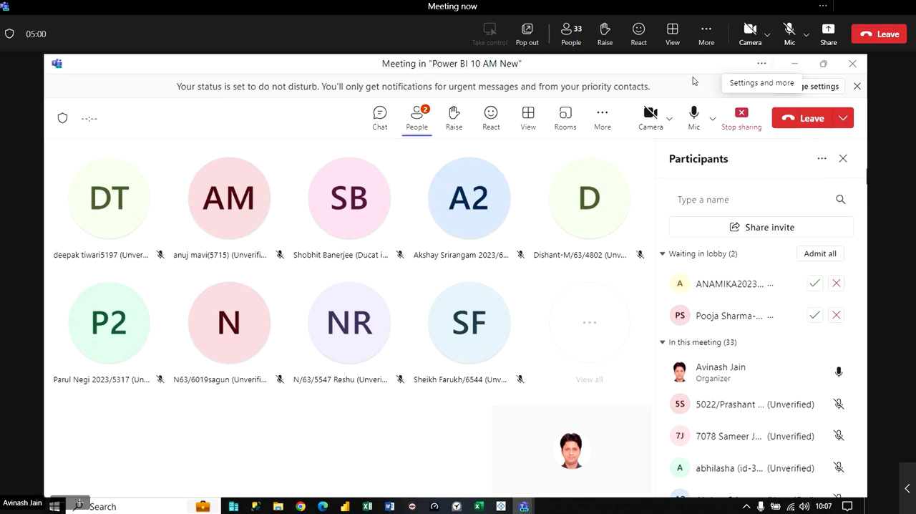
click(807, 255)
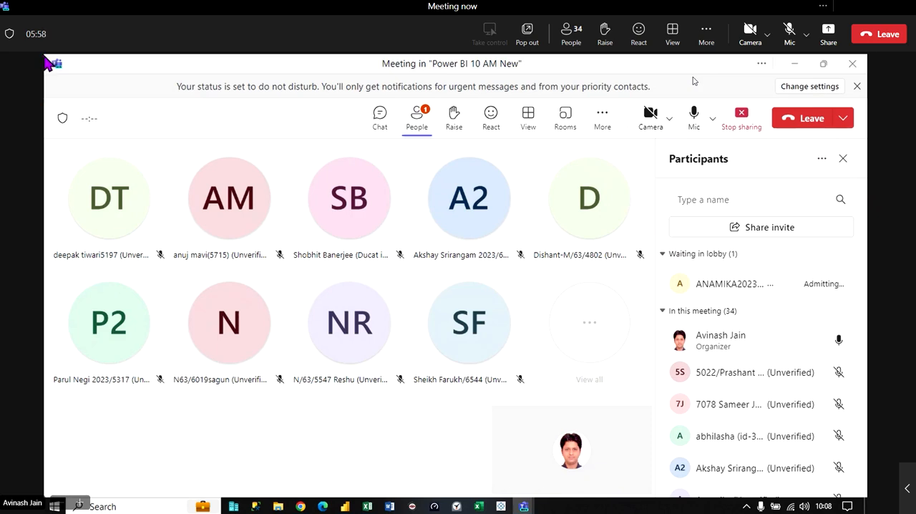
click(367, 506)
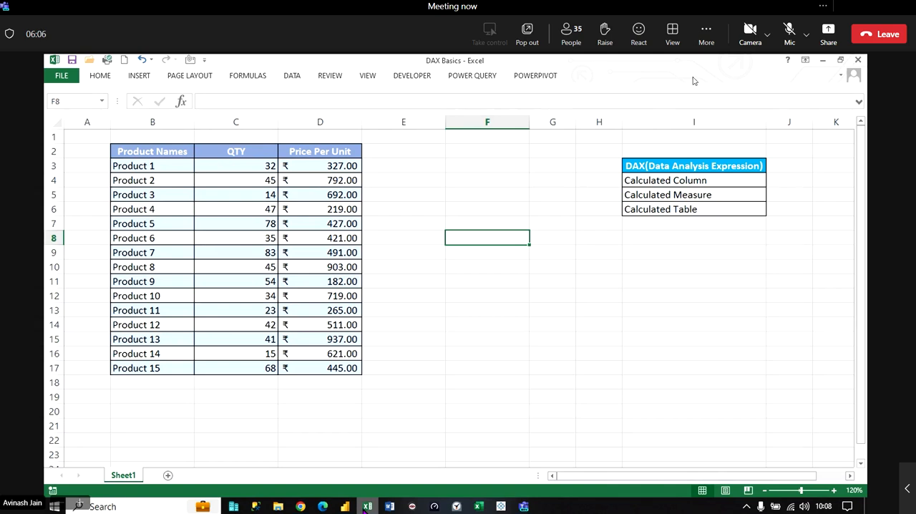
- AutoFit the widths of the QTY and Price Per Unit columns
double_click(278, 119)
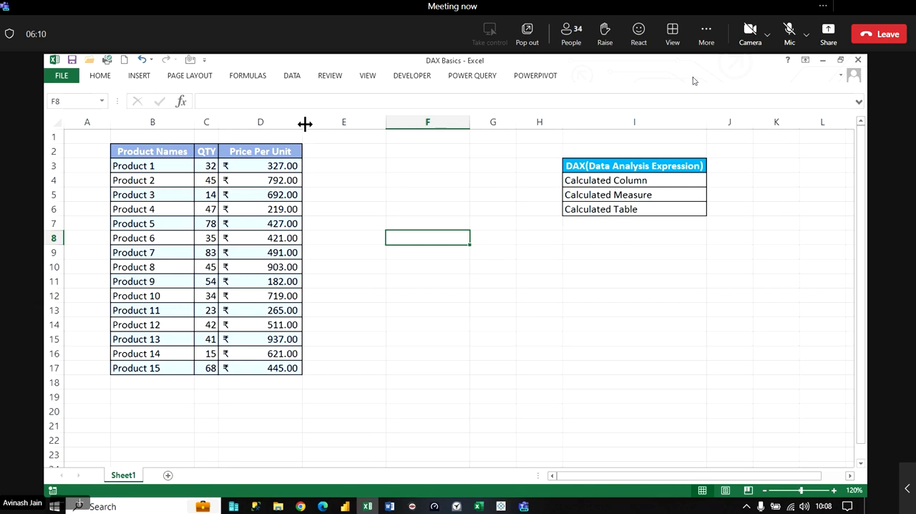
double_click(302, 121)
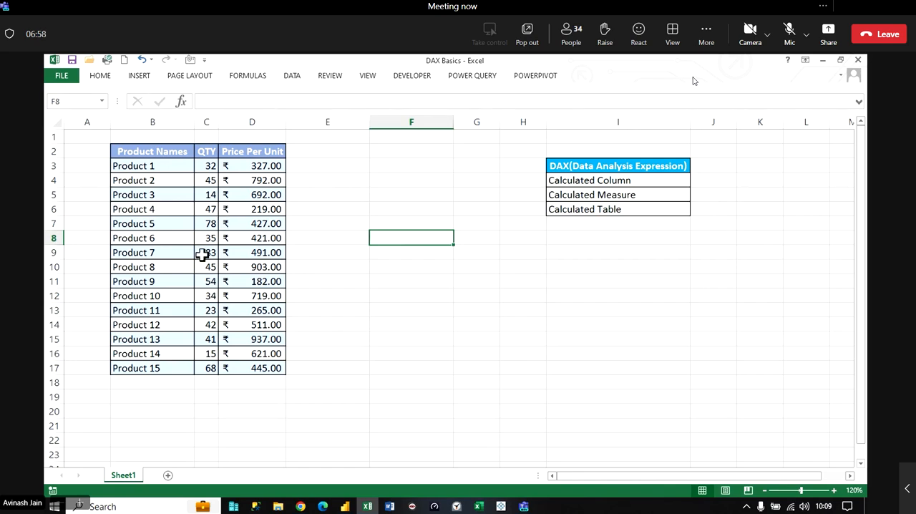
- Switch to the Teams meeting, admit the waiting lobby participant, and go back to the Excel workbook
key(alt+Tab)
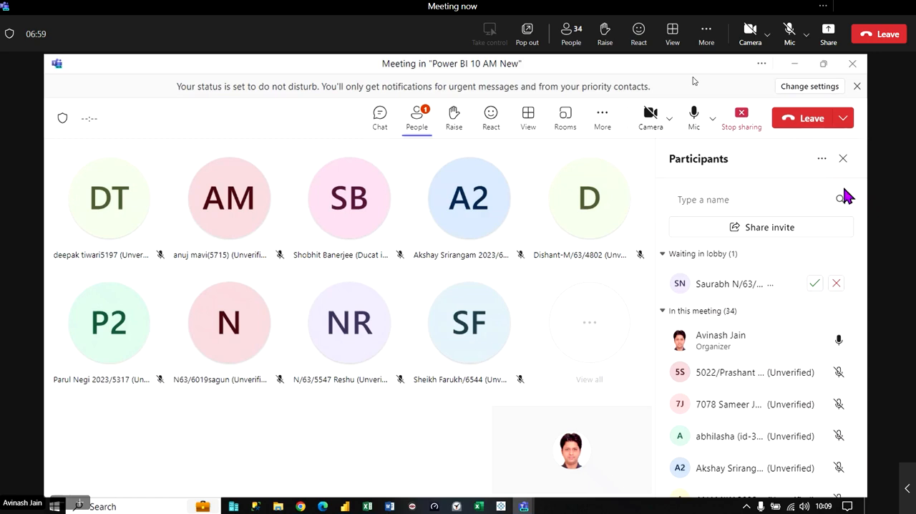
click(815, 284)
click(795, 63)
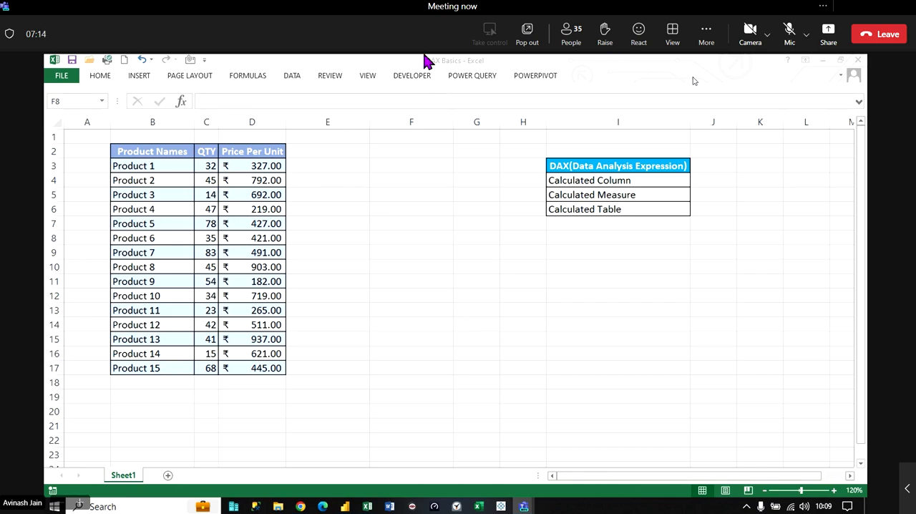
- Enter the formula =D3*C3 in cell E3 to multiply Product 1's price per unit by its quantity
click(343, 163)
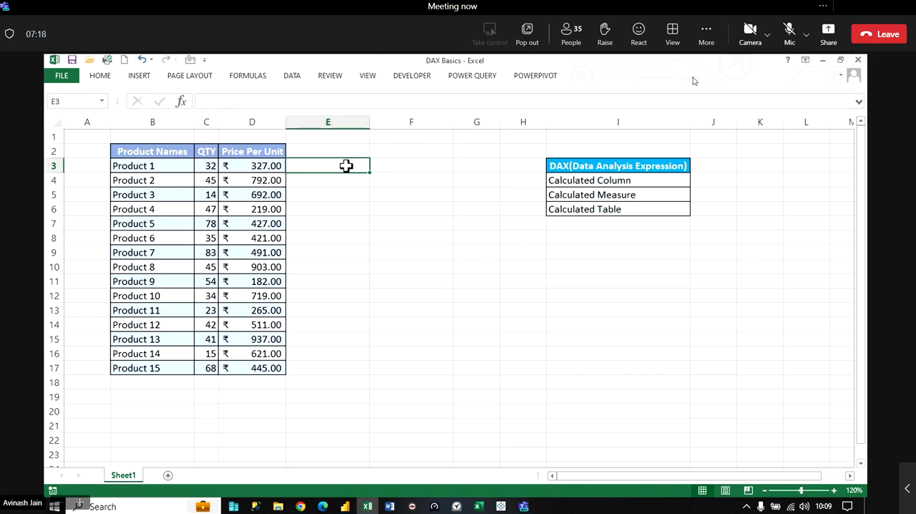
text(=)
key(Left)
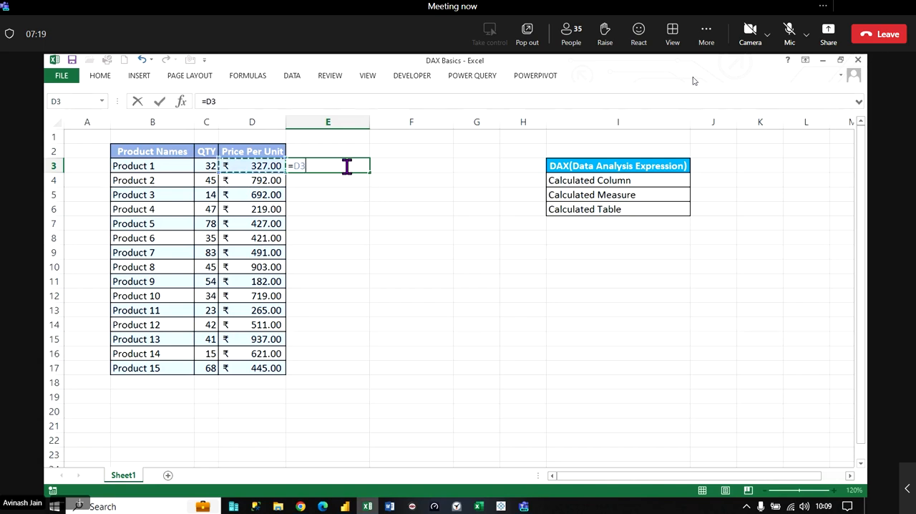
text(*)
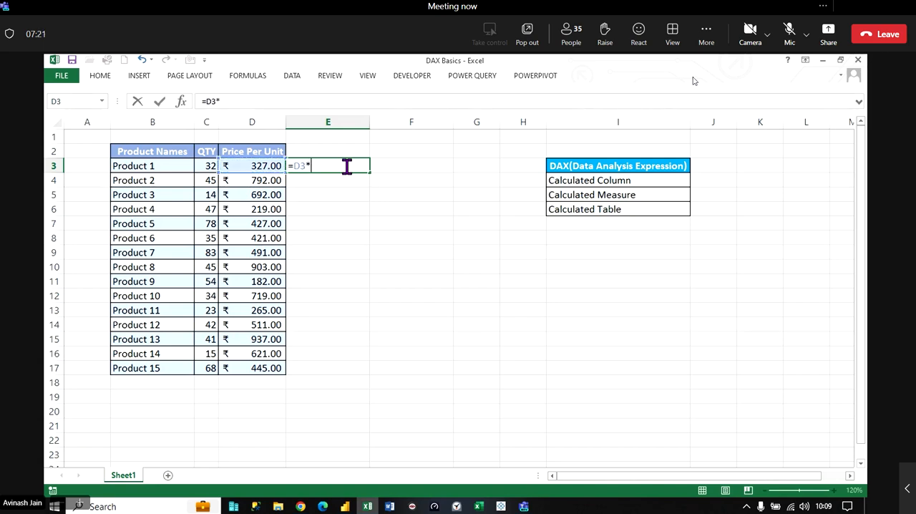
key(Left)
key(Left)
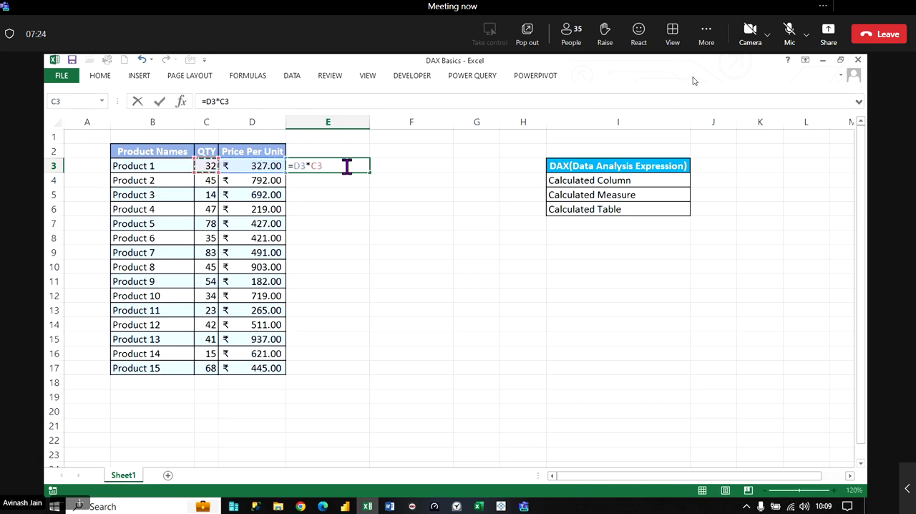
key(ctrl+Return)
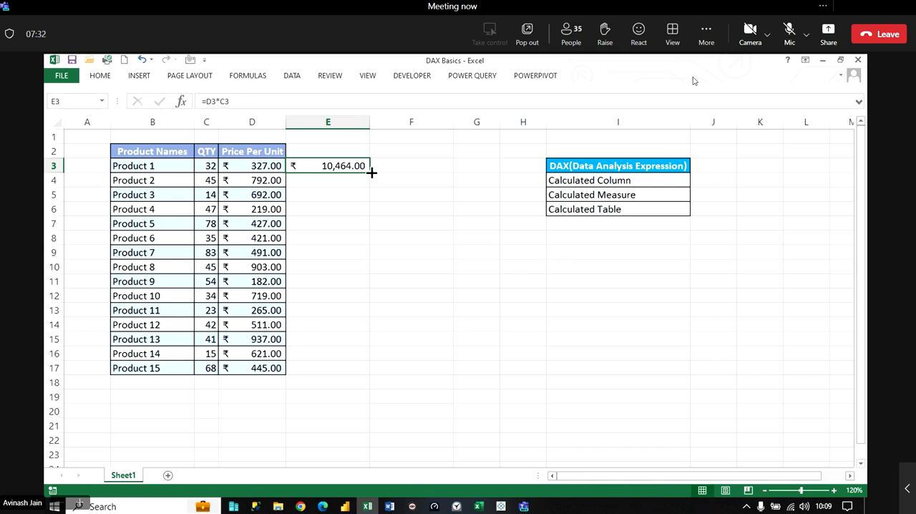
- Switch to the Teams meeting, admit the participant waiting in the lobby, and return to the DAX Basics workbook
mouse_move(524, 506)
click(519, 451)
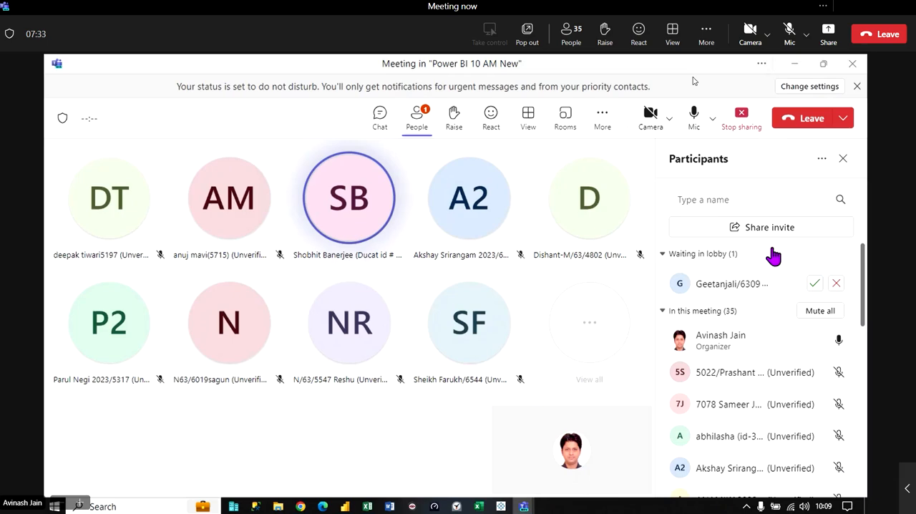
click(814, 283)
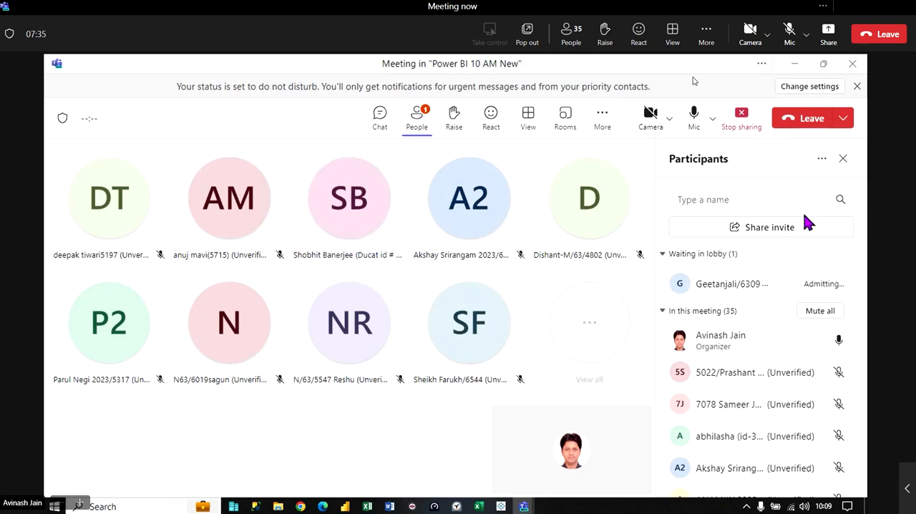
click(794, 65)
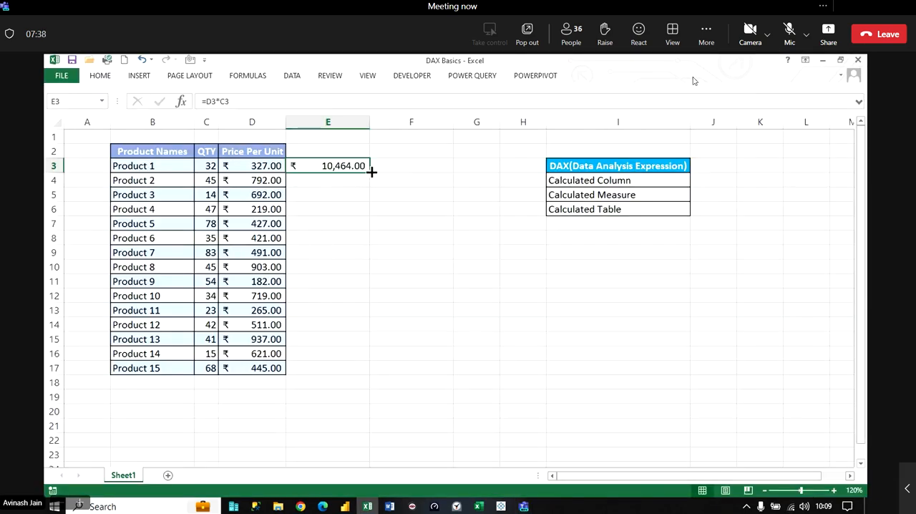
- Fill the E3 formula down through E17 for all products
drag(371, 172, 372, 373)
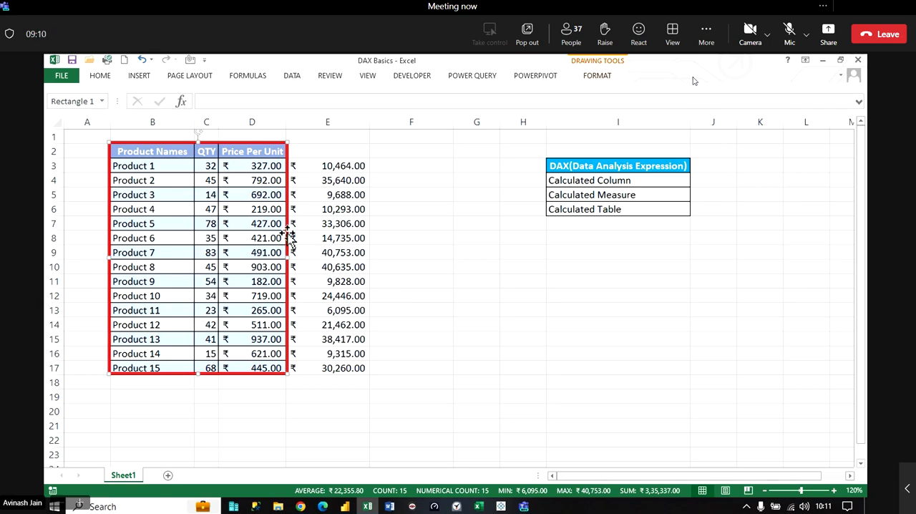
- Frame E2:E17 with a copy of the table's red rectangle and set the copy's outline colour to dark blue
drag(289, 236, 369, 259)
click(593, 77)
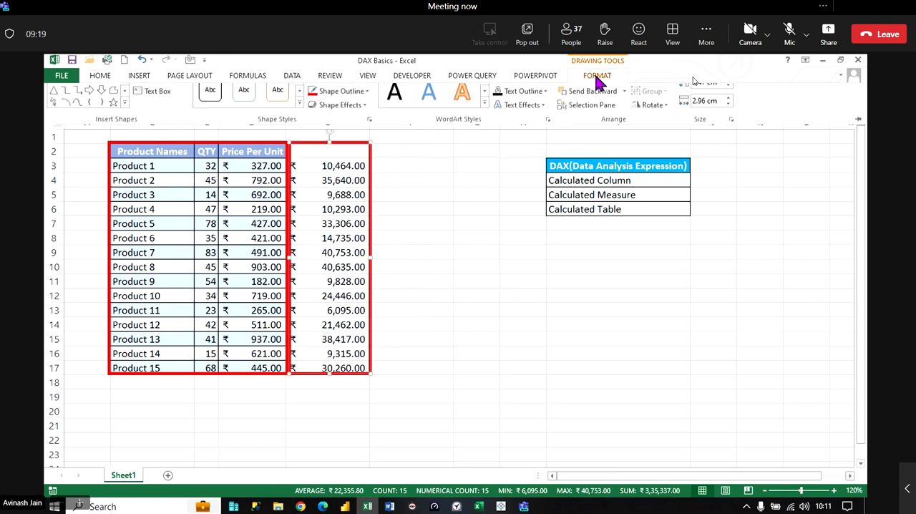
click(367, 108)
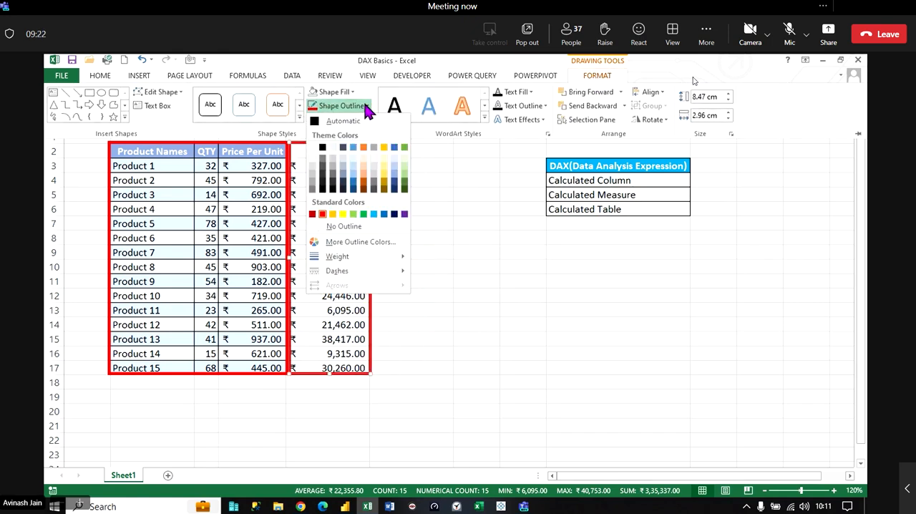
click(395, 214)
click(459, 275)
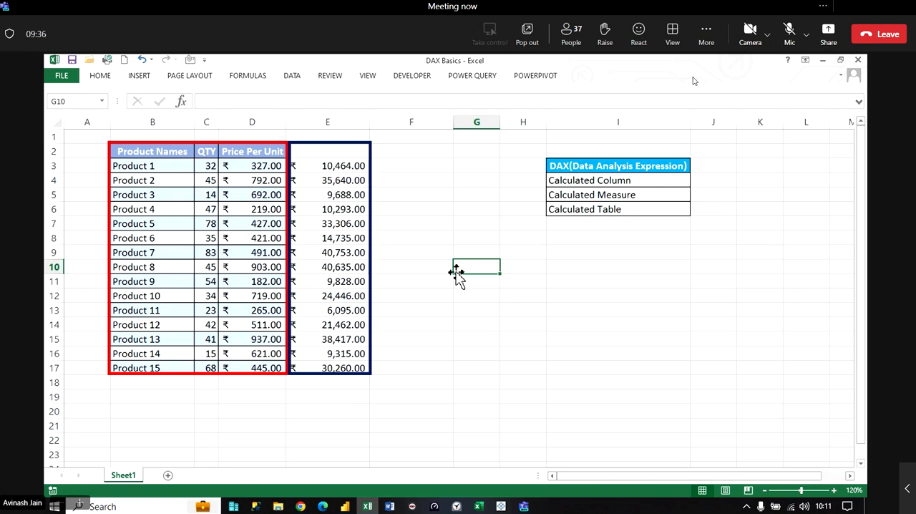
- Examine the formulas in E3 to E17 cell by cell to see how each product row is calculated
click(347, 180)
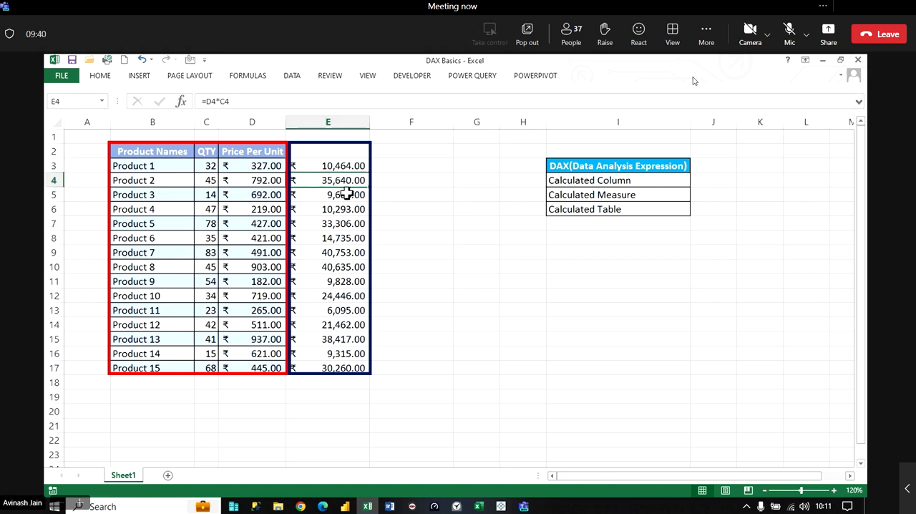
click(348, 209)
click(350, 223)
click(351, 239)
click(352, 254)
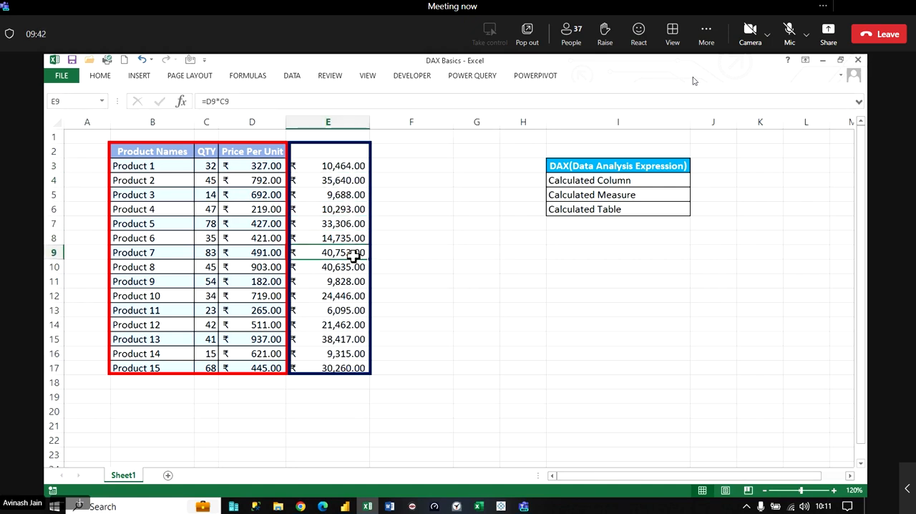
click(353, 269)
click(352, 310)
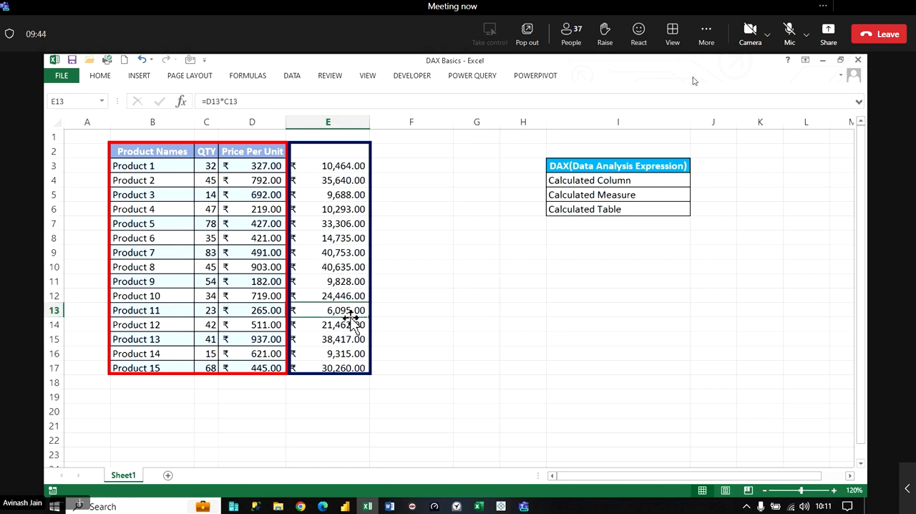
click(353, 339)
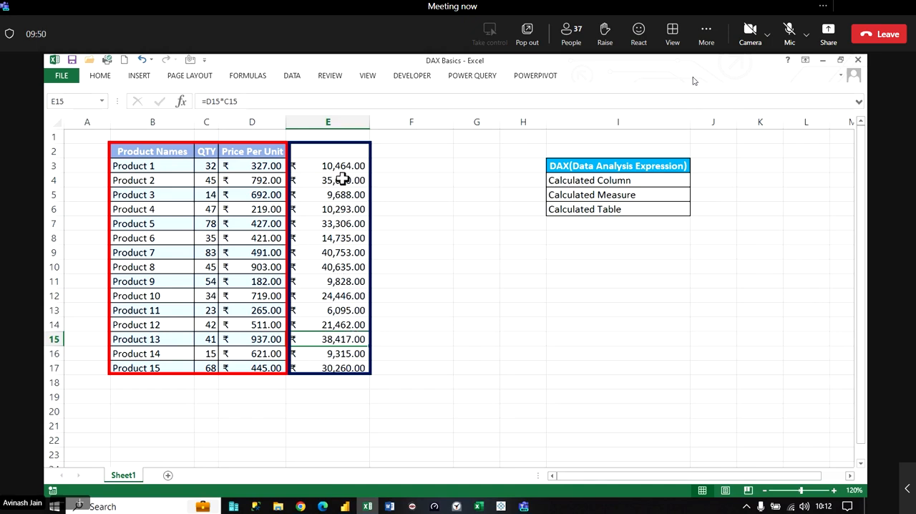
click(340, 166)
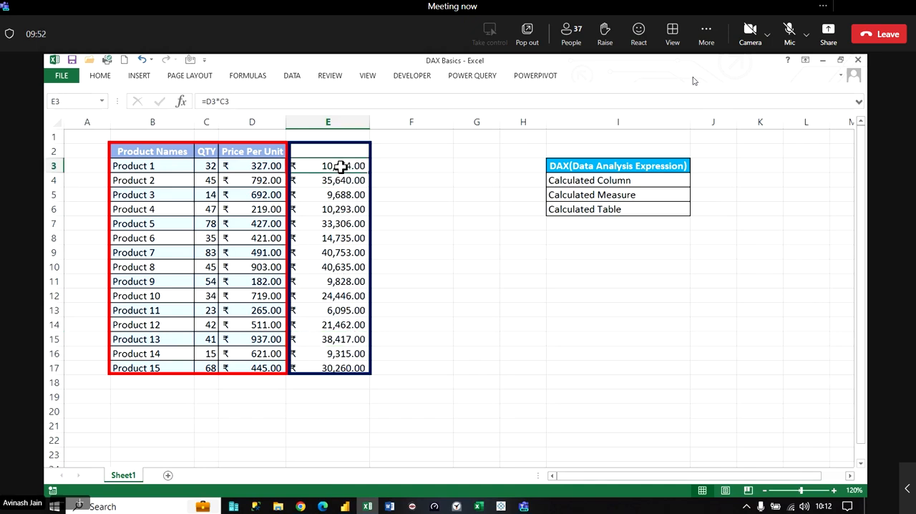
key(Down)
key(Down)
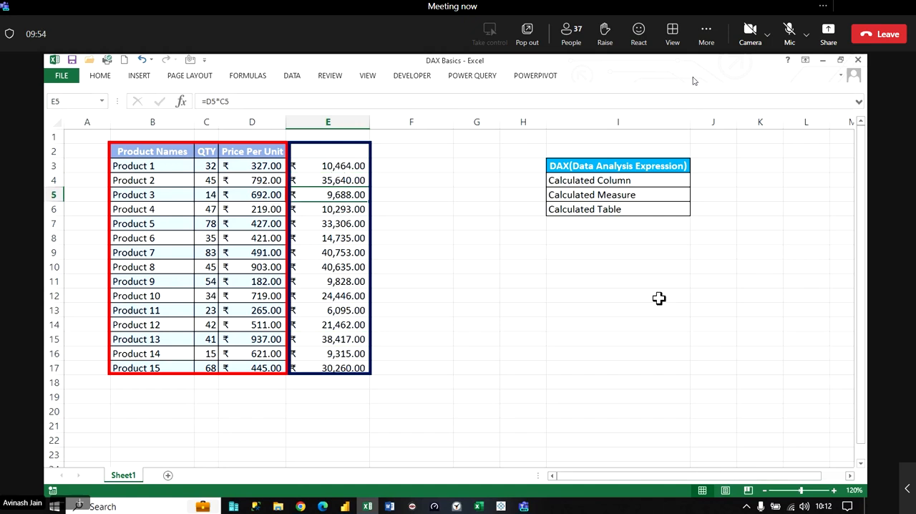
click(340, 166)
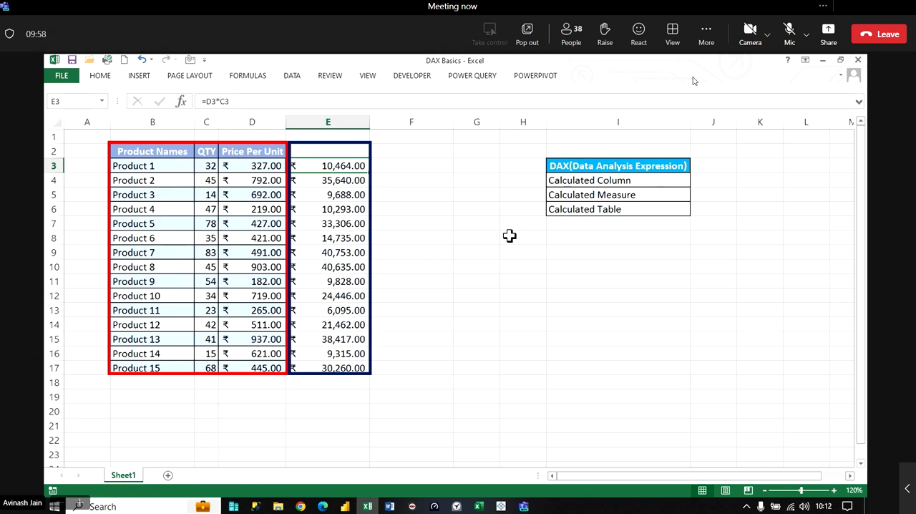
key(Down)
key(Down)
key(Down)
key(Down)
key(Down)
key(Down)
key(Down)
key(Down)
key(Down)
key(Down)
key(Down)
key(Down)
key(Down)
key(Down)
key(Down)
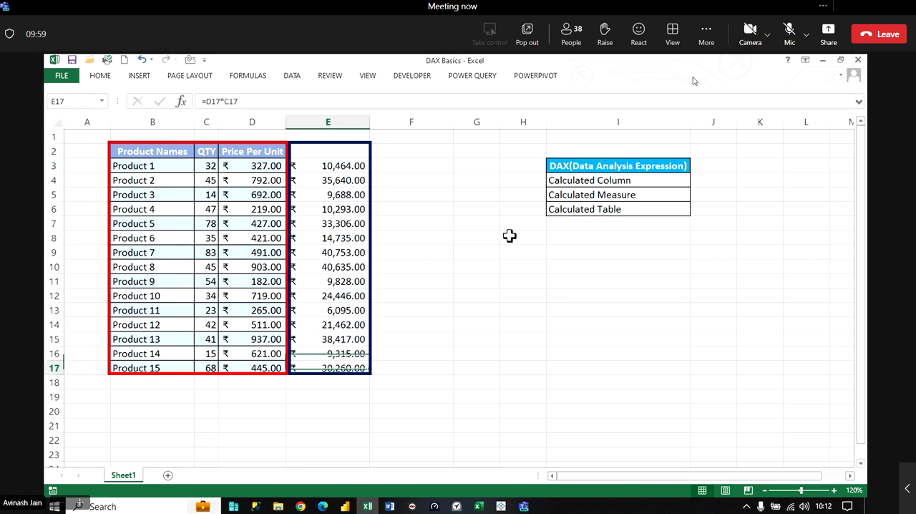
key(Up)
key(Up)
key(Up)
key(Up)
key(Up)
key(Up)
key(Up)
key(Up)
key(Up)
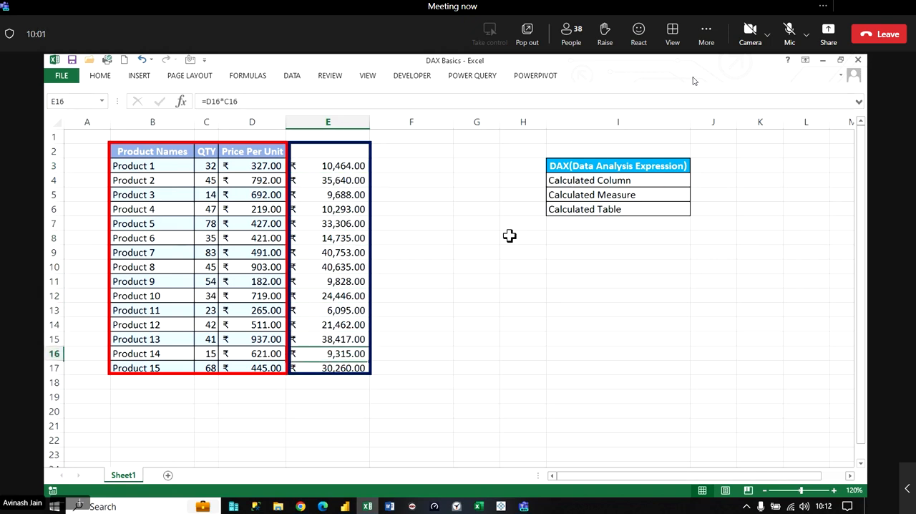
key(Up)
key(Up)
key(Up)
key(Up)
key(Up)
key(Up)
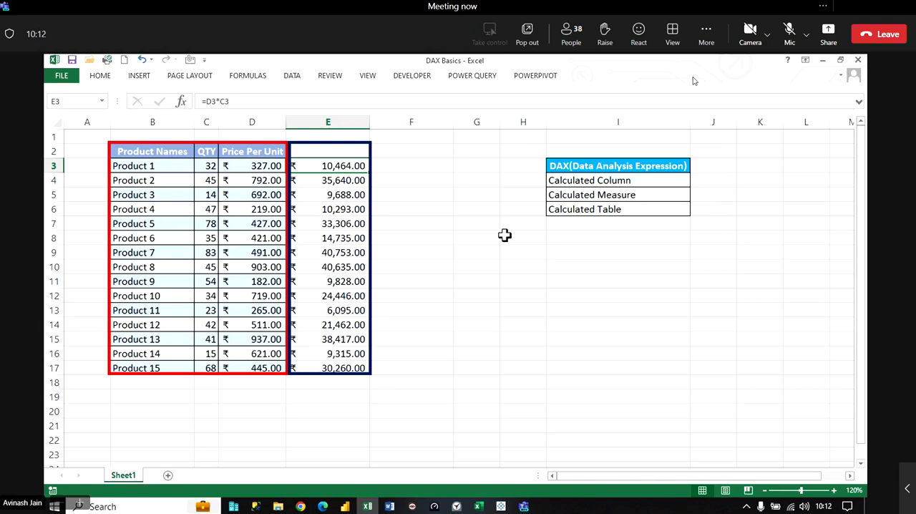
click(807, 437)
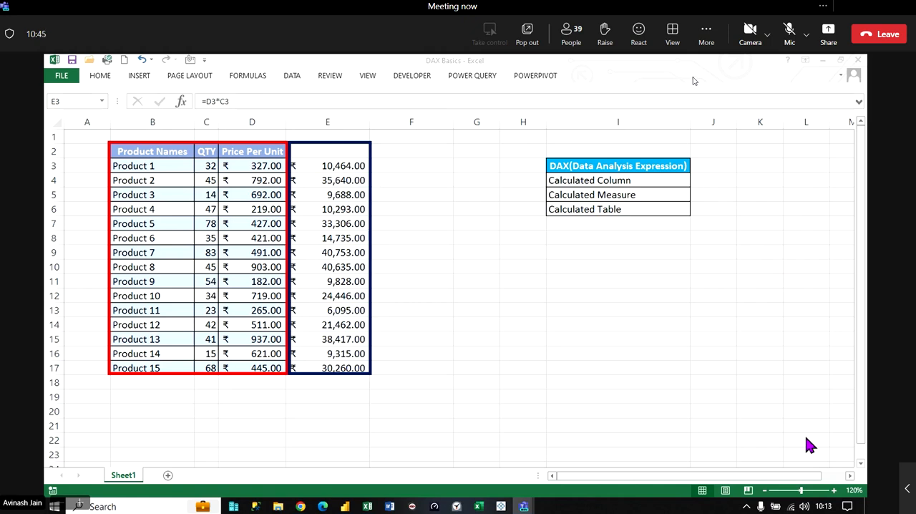
- Insert a right block arrow from column E to Calculated Column, and move the Calculated Measure and Calculated Table cells to I18:I19
click(141, 78)
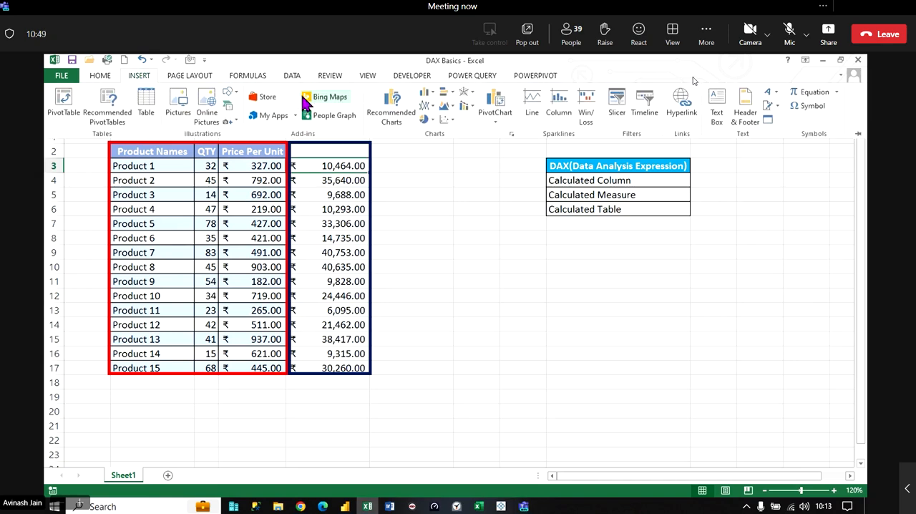
click(229, 93)
click(338, 120)
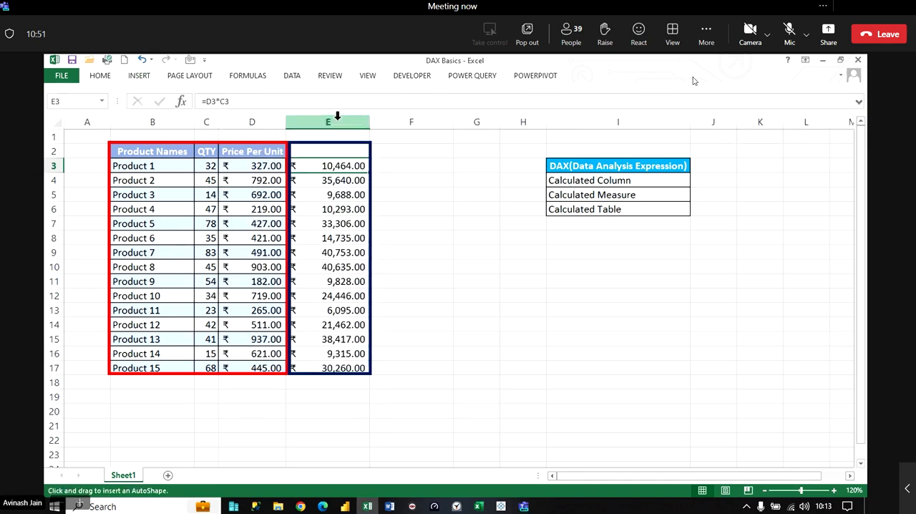
mouse_move(372, 162)
mouse_down()
mouse_move(612, 208)
mouse_move(646, 401)
mouse_up()
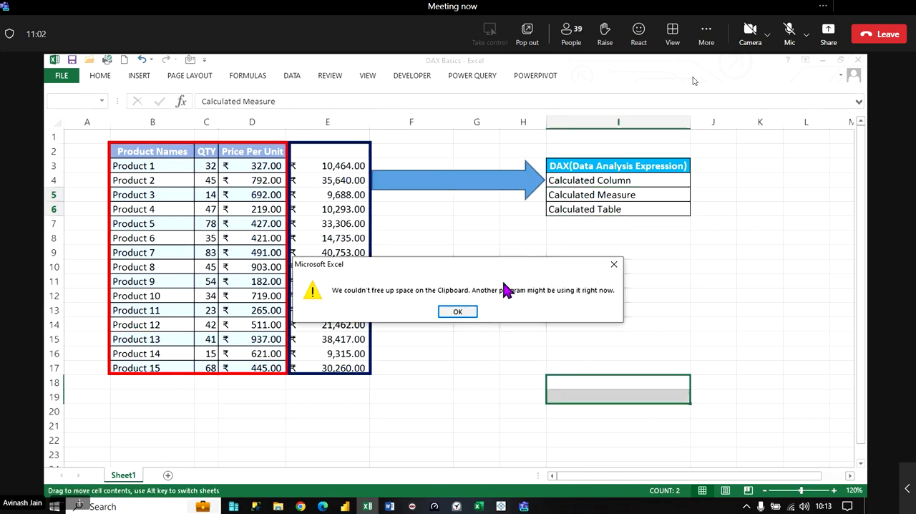
click(454, 315)
click(565, 277)
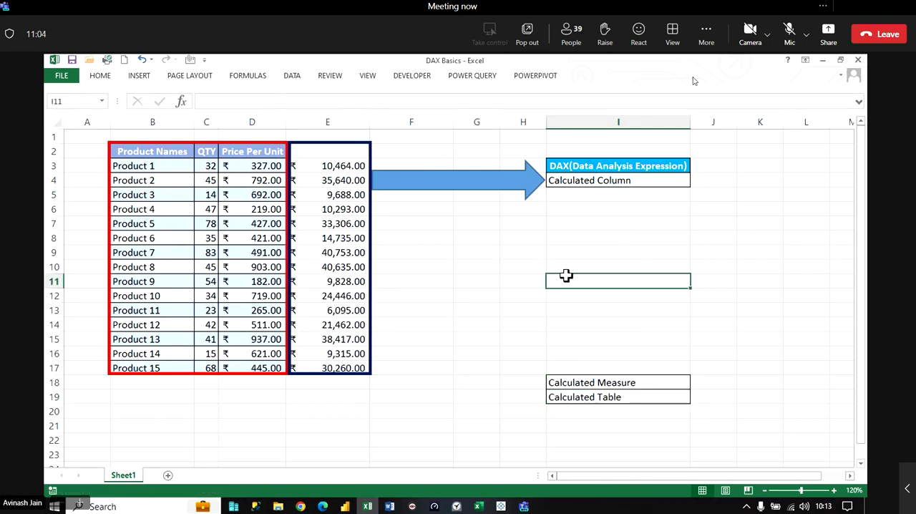
- Make the Calculated Column text in cell I4 bold
click(604, 178)
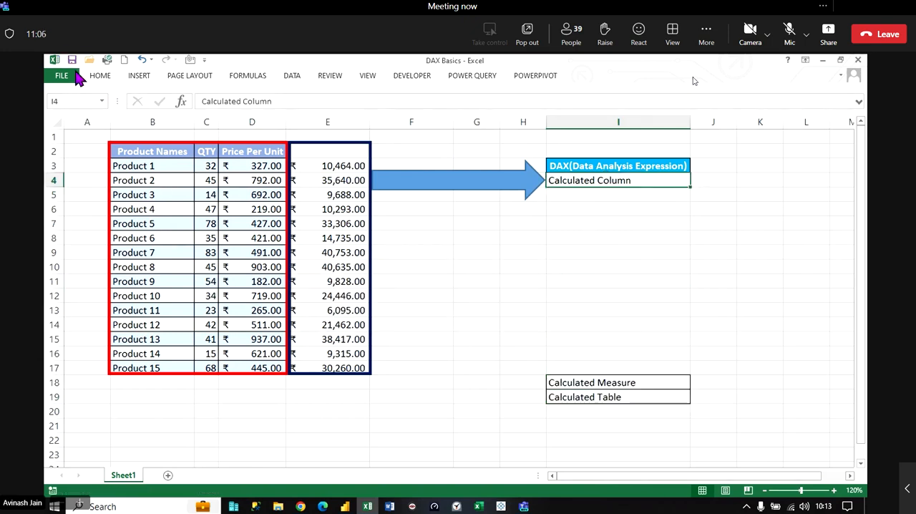
click(101, 78)
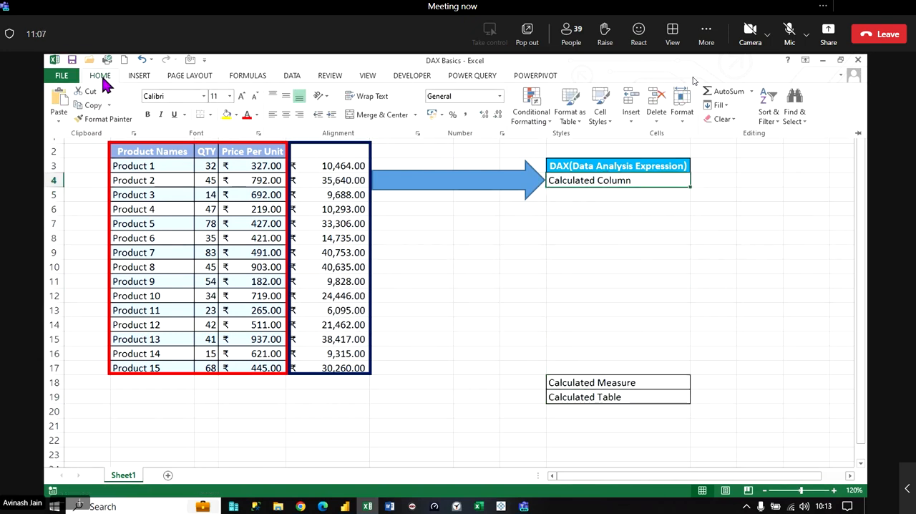
click(149, 116)
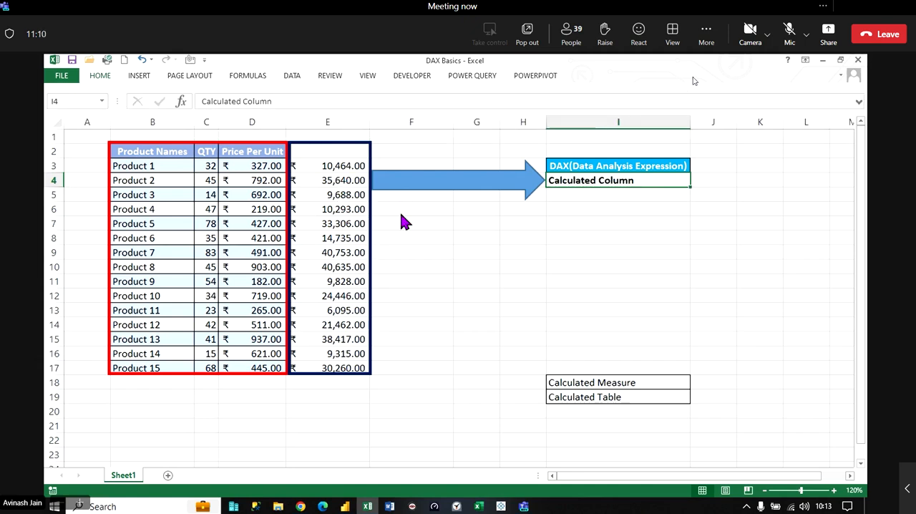
- Make the block arrow thinner, aligned with row 4, and nudge it toward the outlined column E
click(438, 188)
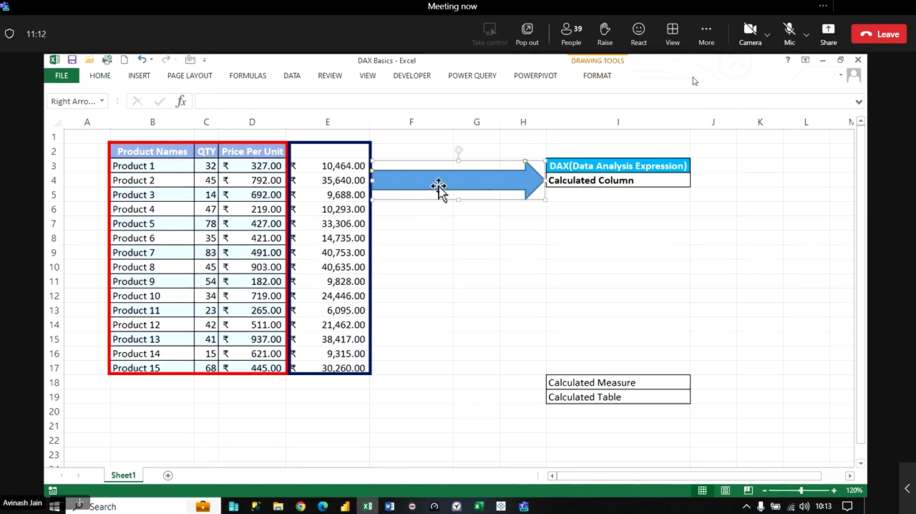
drag(459, 198, 465, 179)
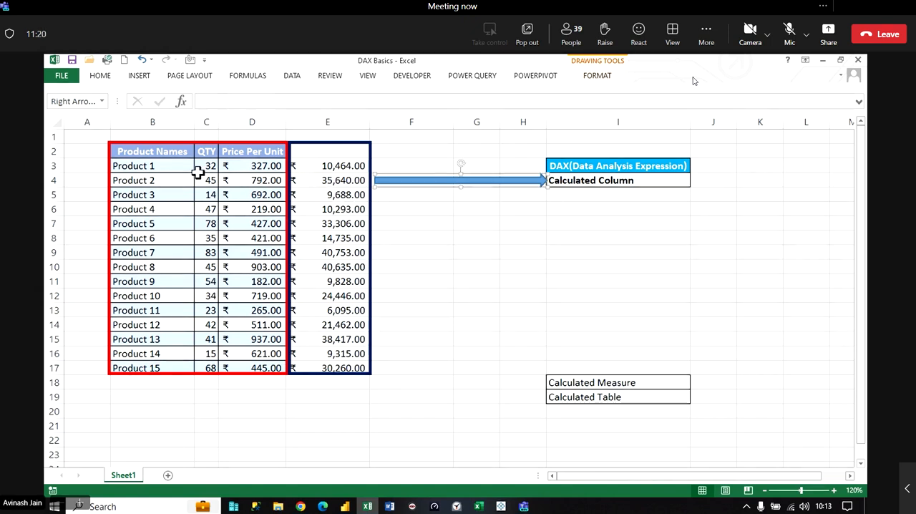
drag(127, 150, 257, 368)
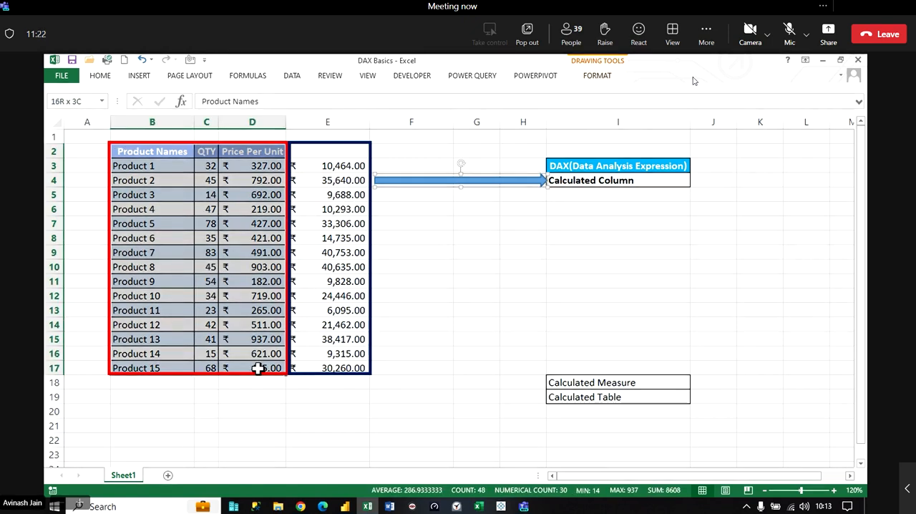
click(320, 167)
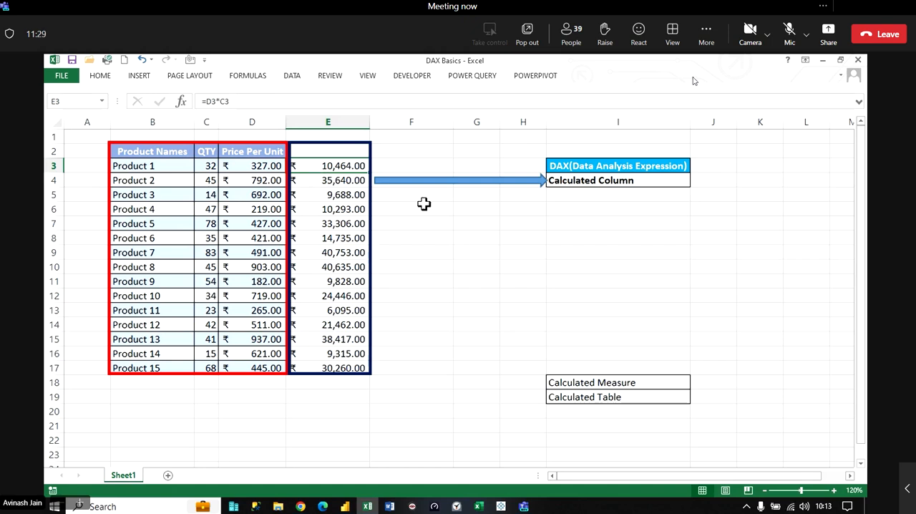
click(461, 180)
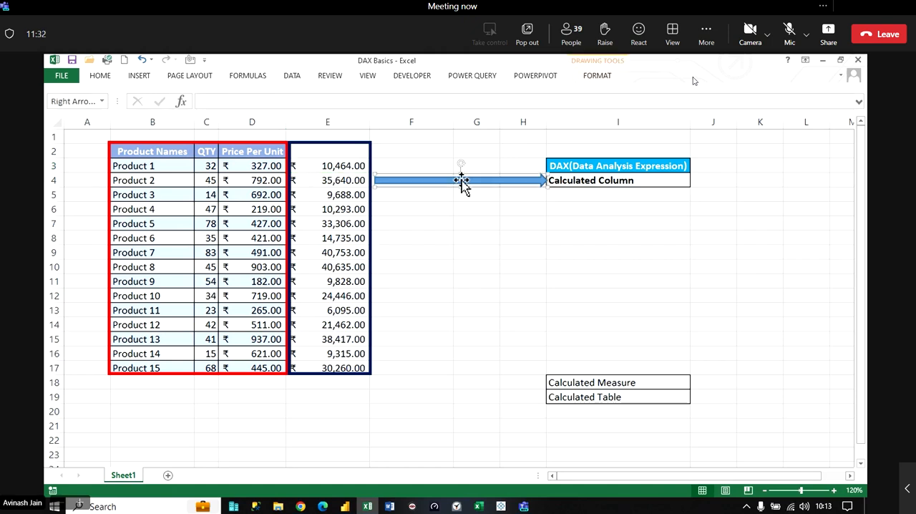
key(Left)
key(Left)
key(Left)
key(Left)
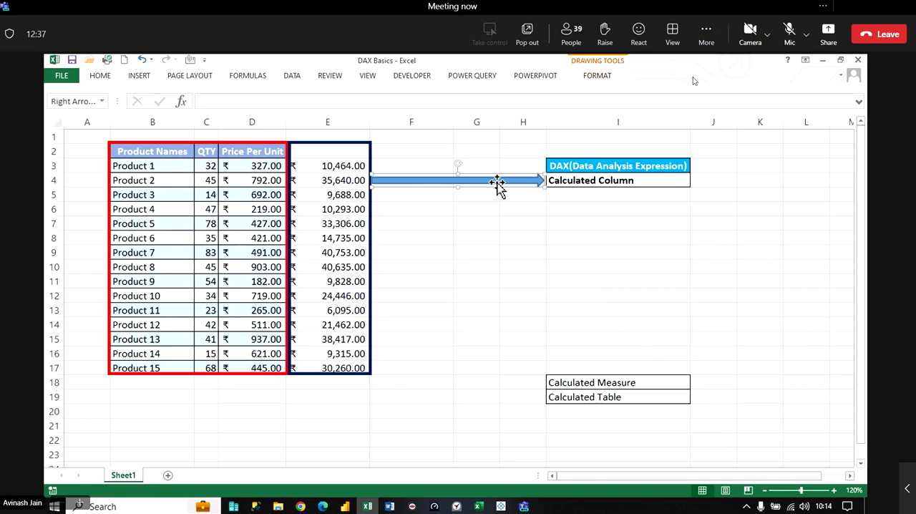
- Move the Calculated Measure cell from I18 to I10 and make its text bold
click(816, 347)
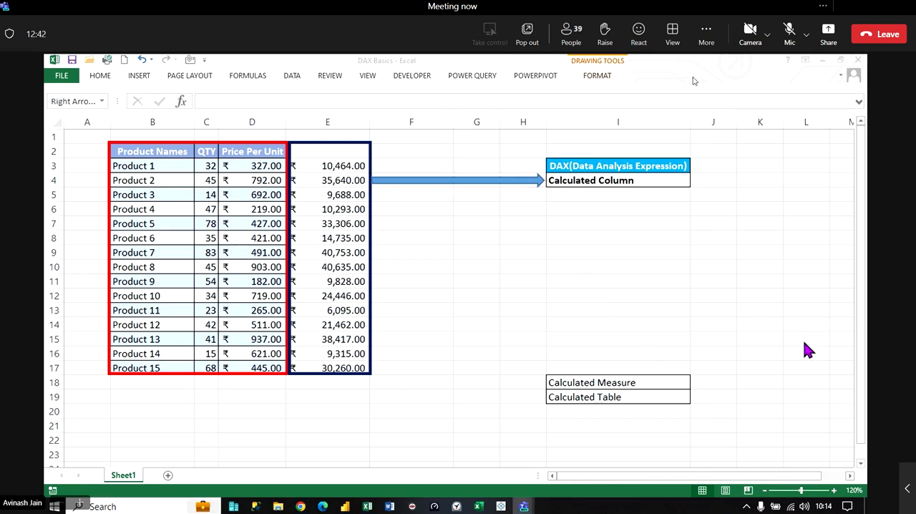
drag(648, 376, 646, 269)
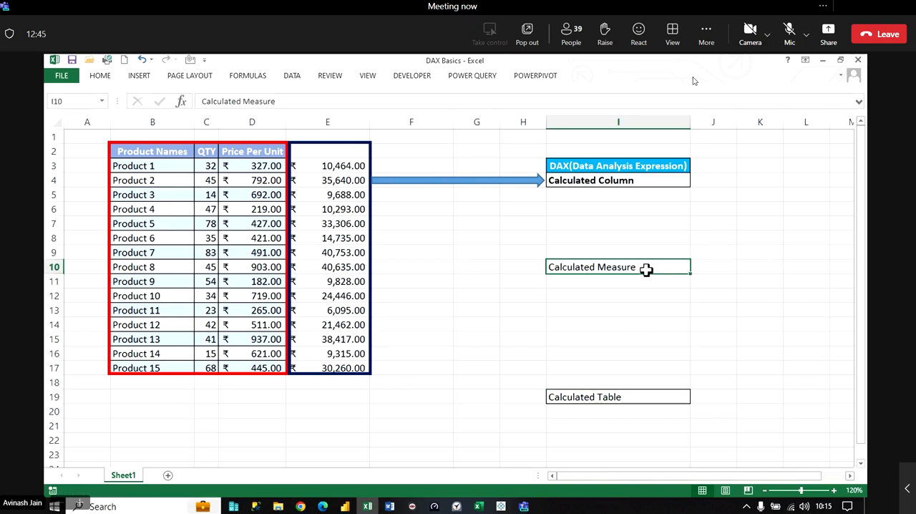
key(ctrl+b)
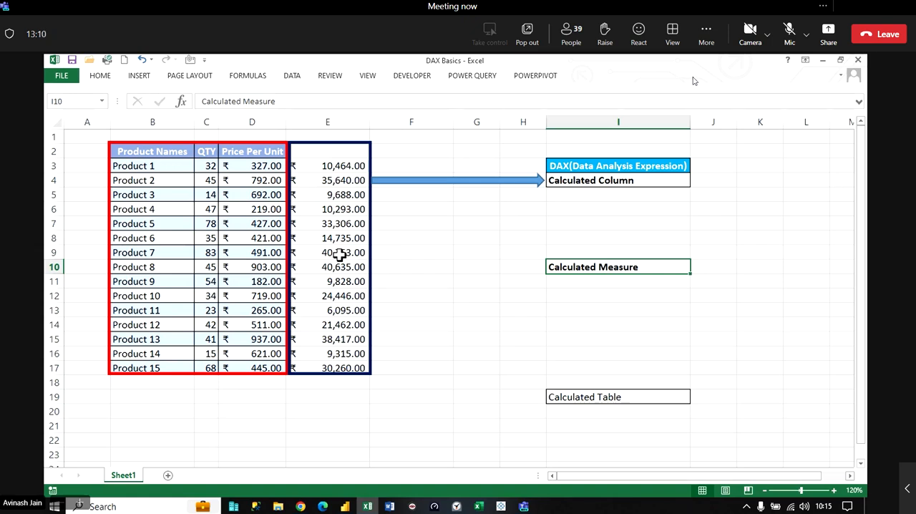
- Copy the block arrow, turn the copy to point down, and fit it at a short length beneath the outlined column E
click(460, 180)
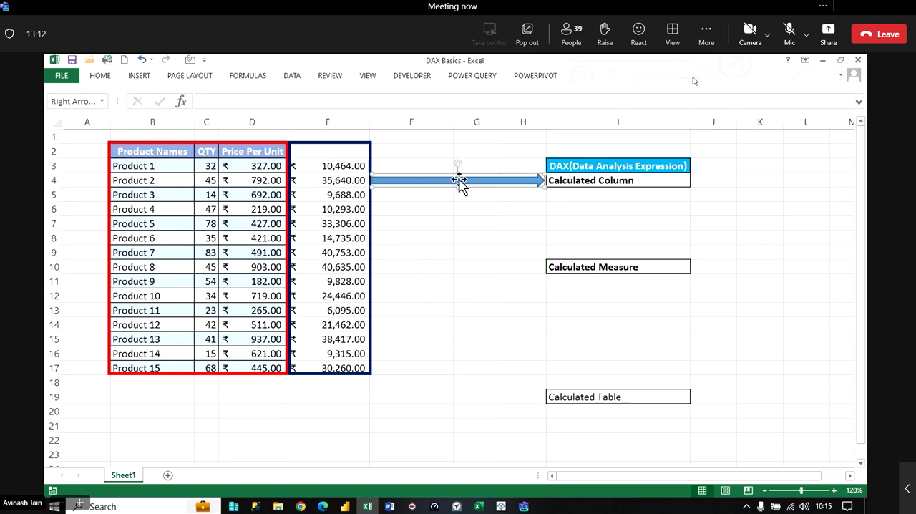
drag(471, 184, 460, 336)
drag(449, 318, 527, 343)
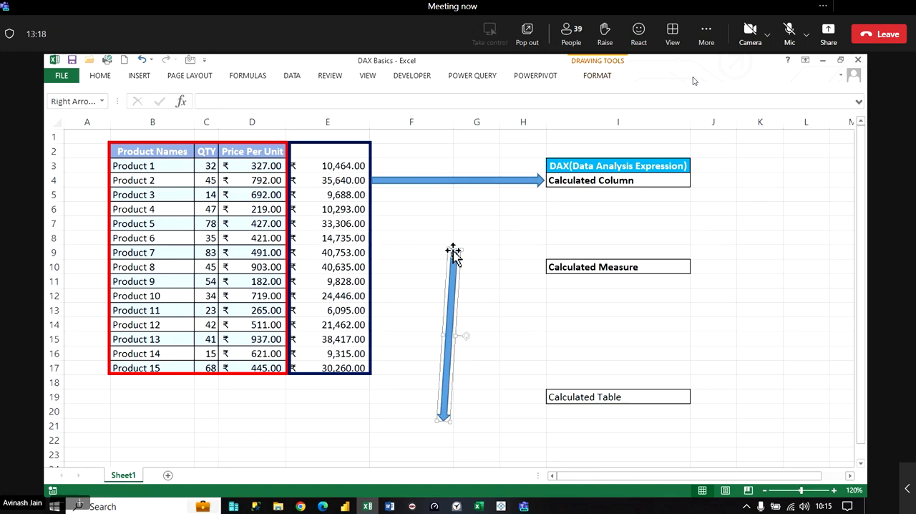
drag(455, 249, 333, 386)
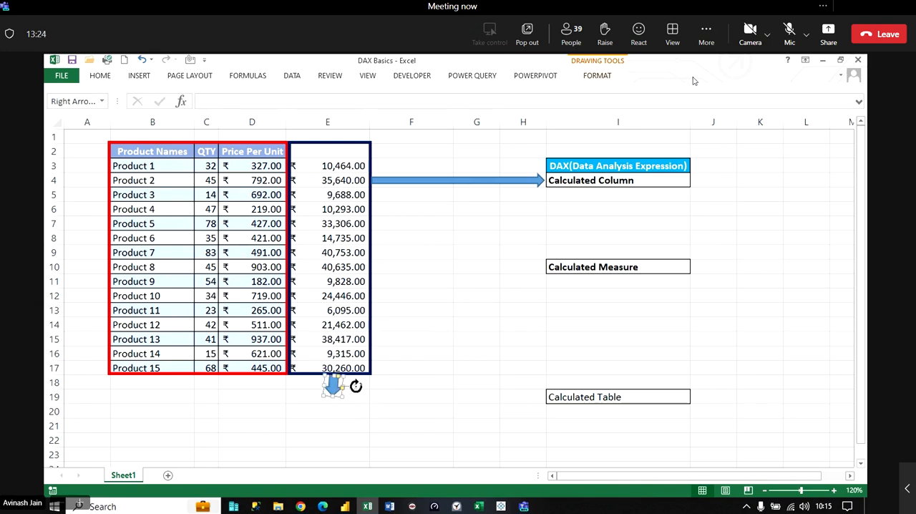
drag(356, 386, 362, 384)
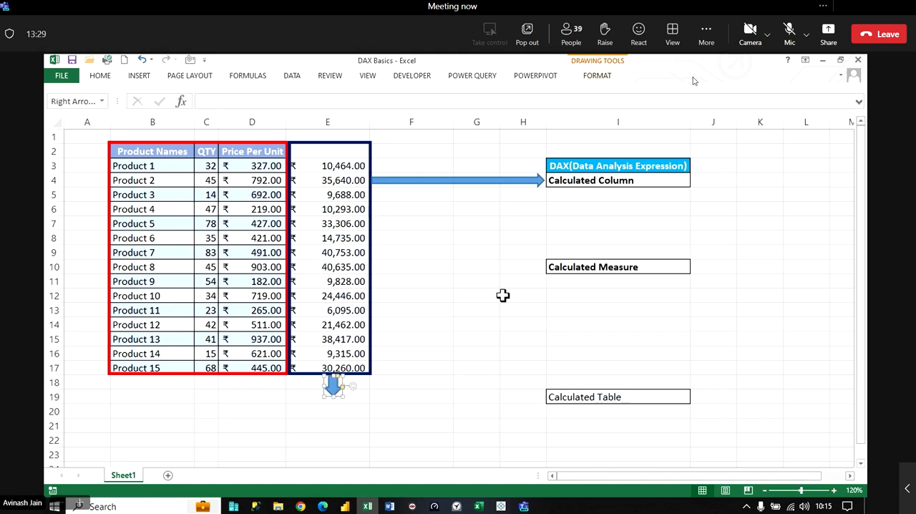
- Enter =SUM(E3:E17) in cell E19 to total the calculated column
click(569, 271)
click(334, 398)
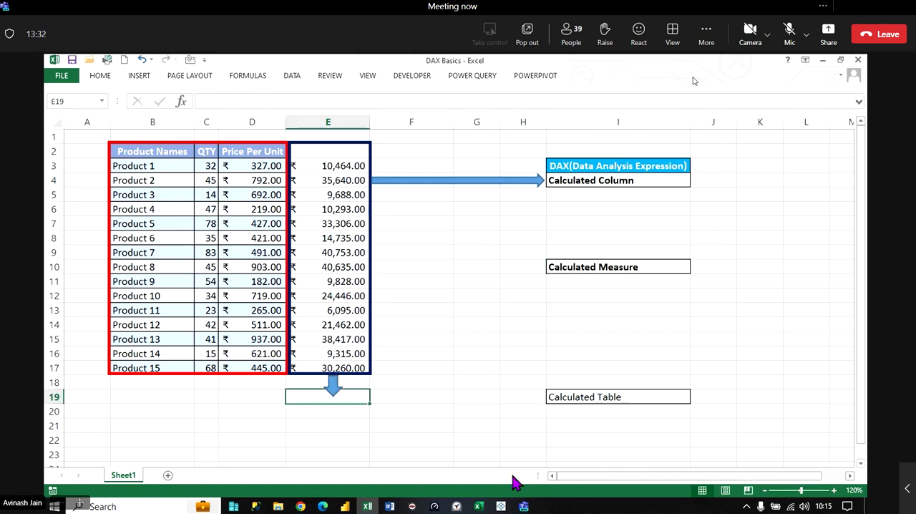
text(=sum)
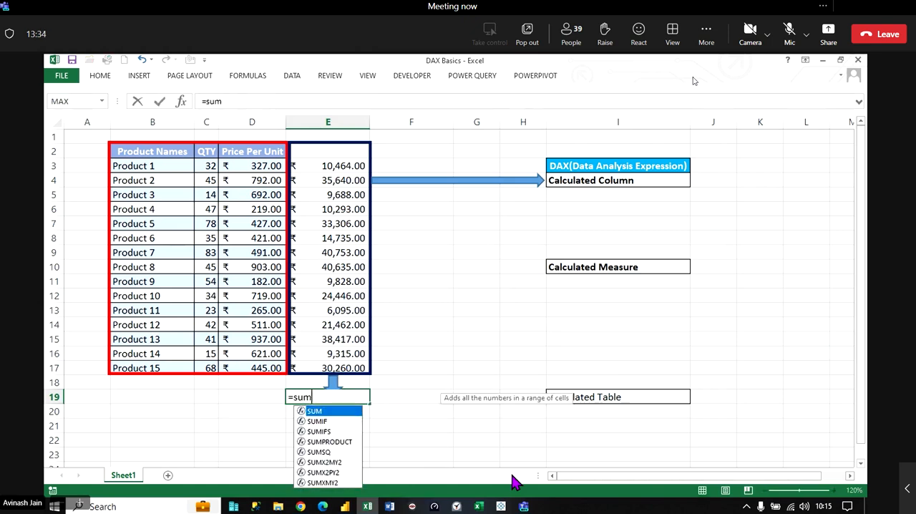
key(Tab)
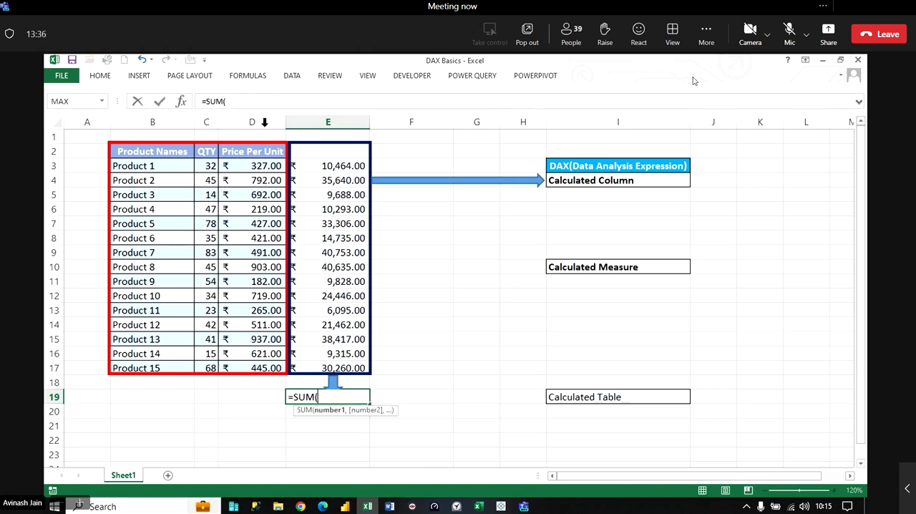
drag(311, 165, 334, 368)
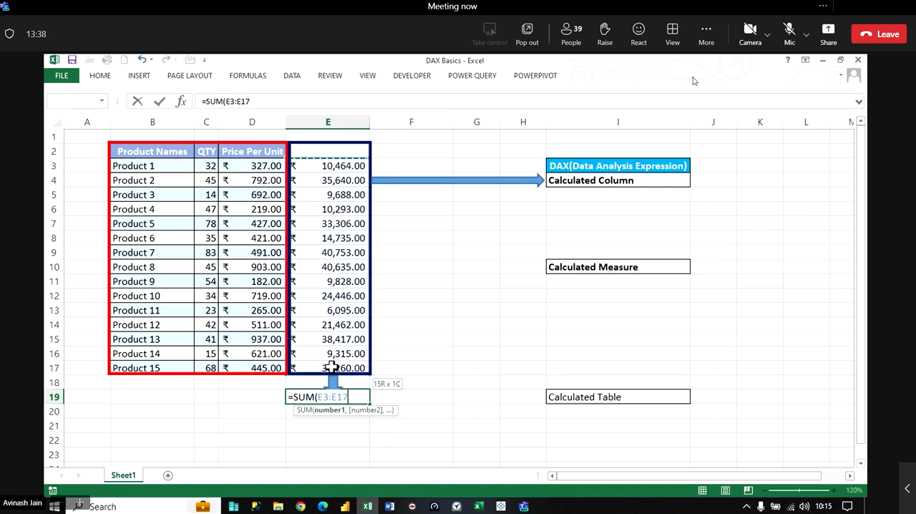
text())
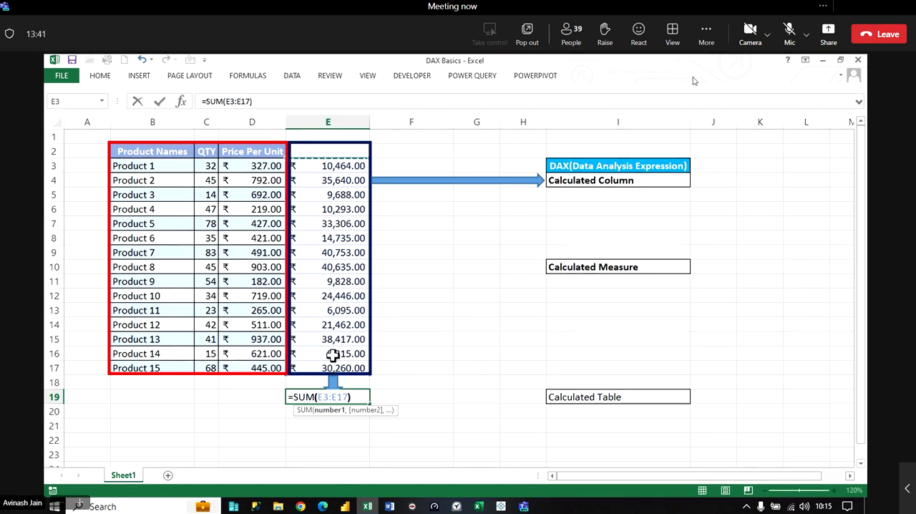
key(Return)
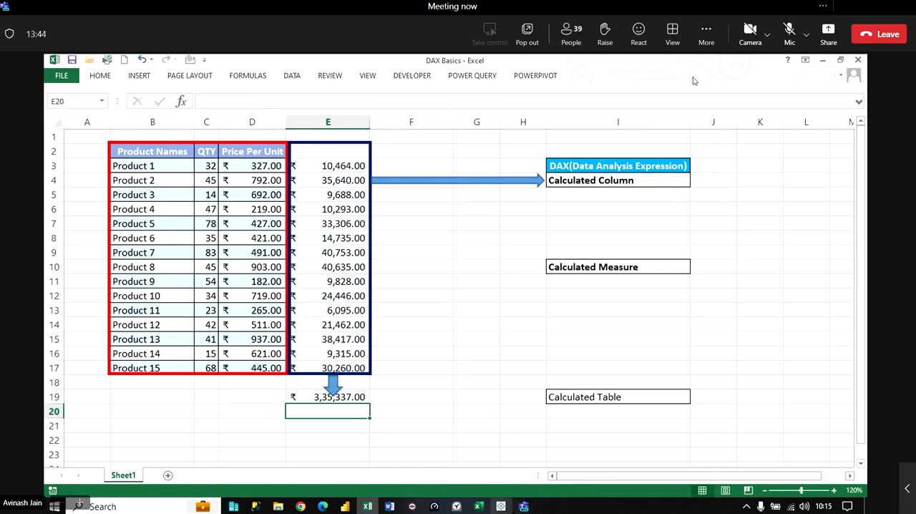
- Switch to the Teams meeting, admit the participant waiting in the lobby, and return to the Excel workbook
mouse_move(524, 505)
click(504, 451)
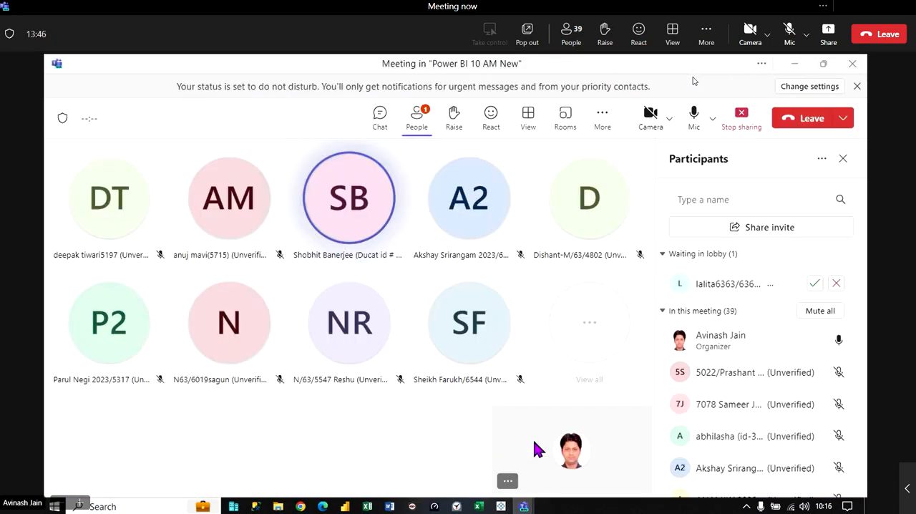
click(814, 283)
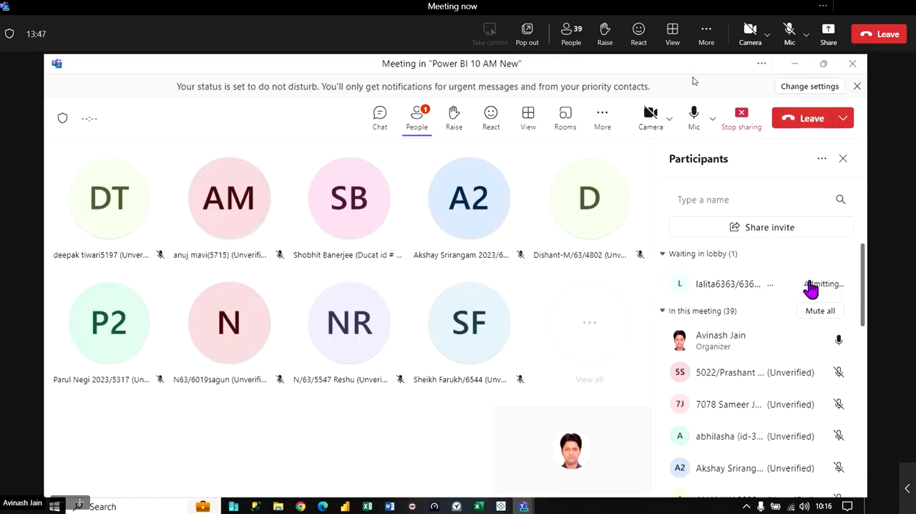
click(794, 64)
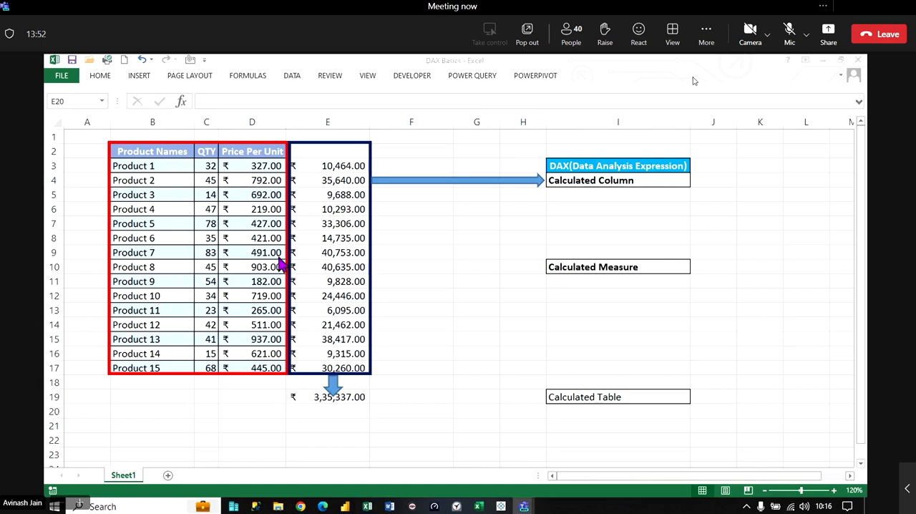
- Increase the height of row 18 to widen the gap above the total in E19
click(46, 395)
click(54, 396)
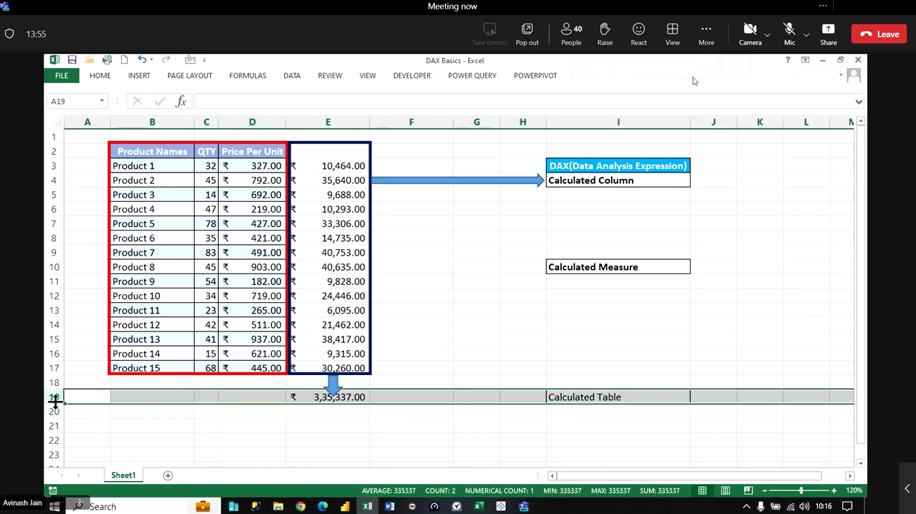
drag(55, 403, 55, 410)
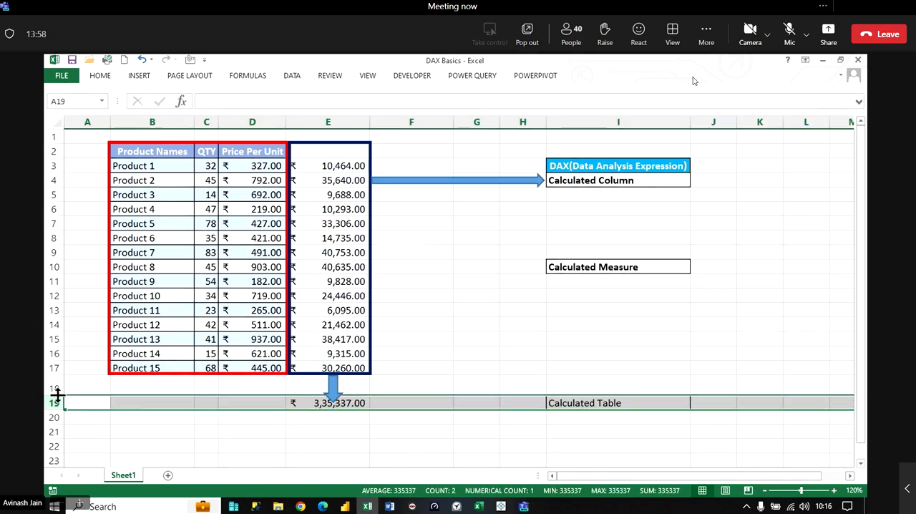
- Shorten the down block arrow slightly so that it clears the total in E19
click(334, 390)
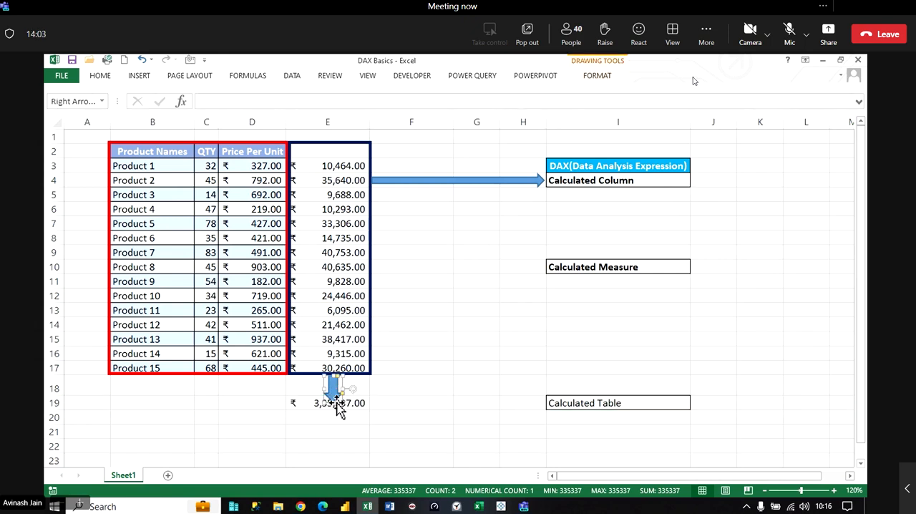
click(339, 405)
click(341, 395)
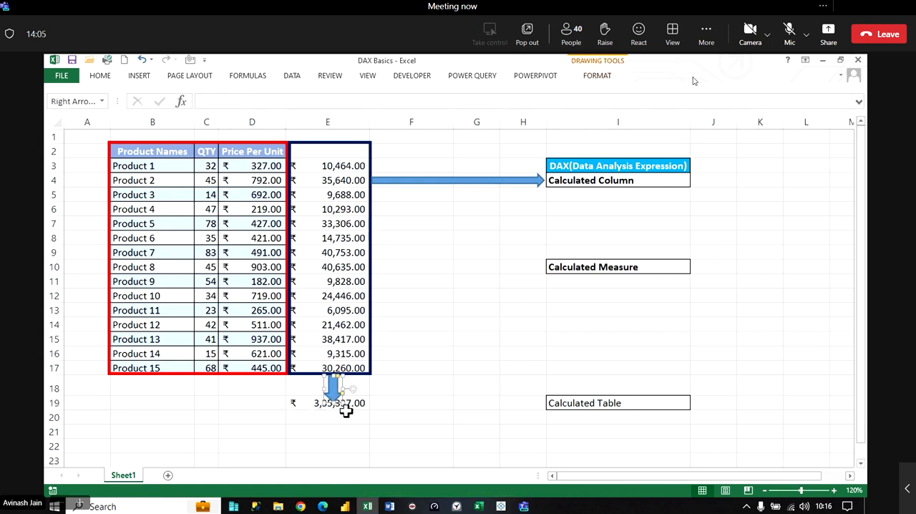
drag(334, 403, 335, 398)
click(362, 432)
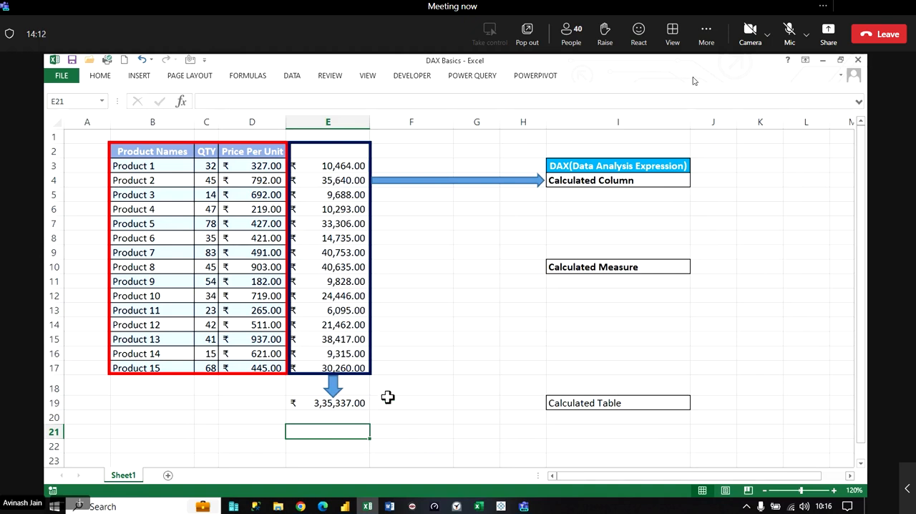
- Examine the total formula in E19 against the E3:E17 values and the individual product rows in columns B to D
click(360, 404)
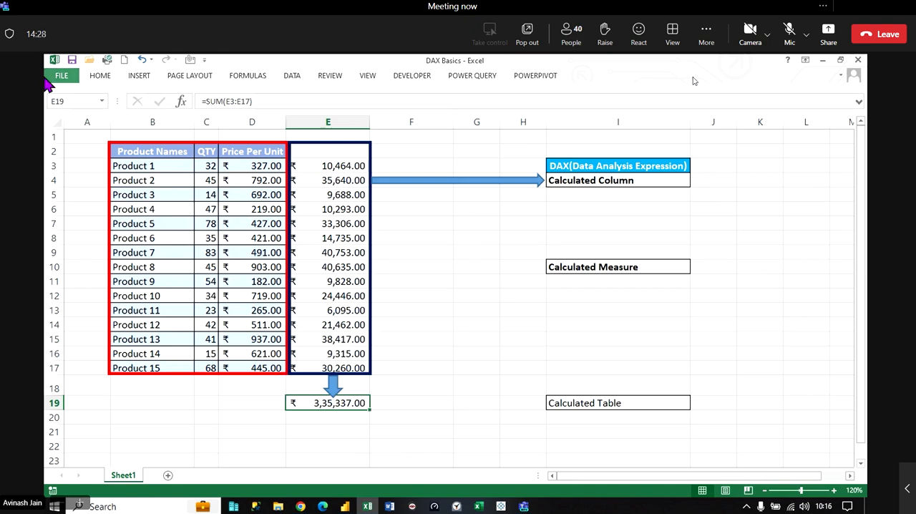
drag(327, 166, 334, 364)
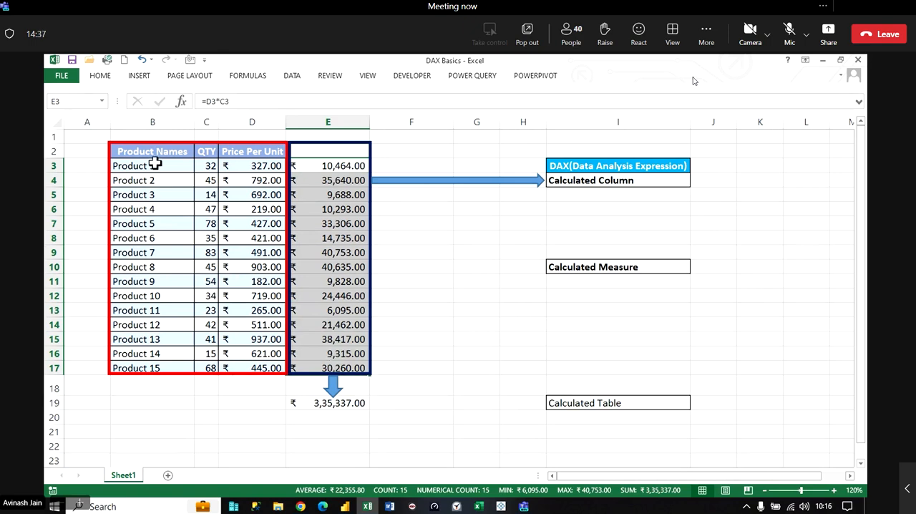
drag(152, 165, 256, 165)
drag(155, 179, 254, 181)
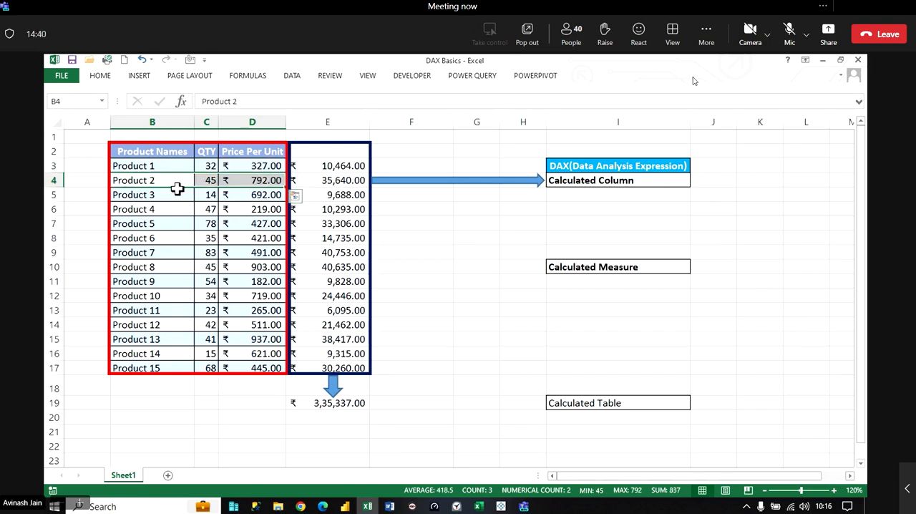
drag(178, 194, 237, 198)
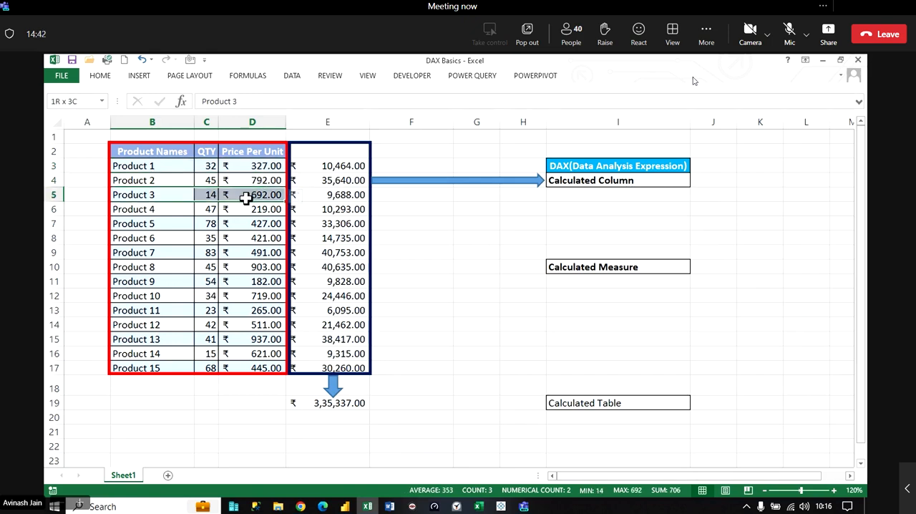
drag(150, 223, 254, 223)
drag(329, 166, 340, 367)
- Move the SUM total from E19 to I11 under Calculated Measure and delete the down block arrow
click(345, 403)
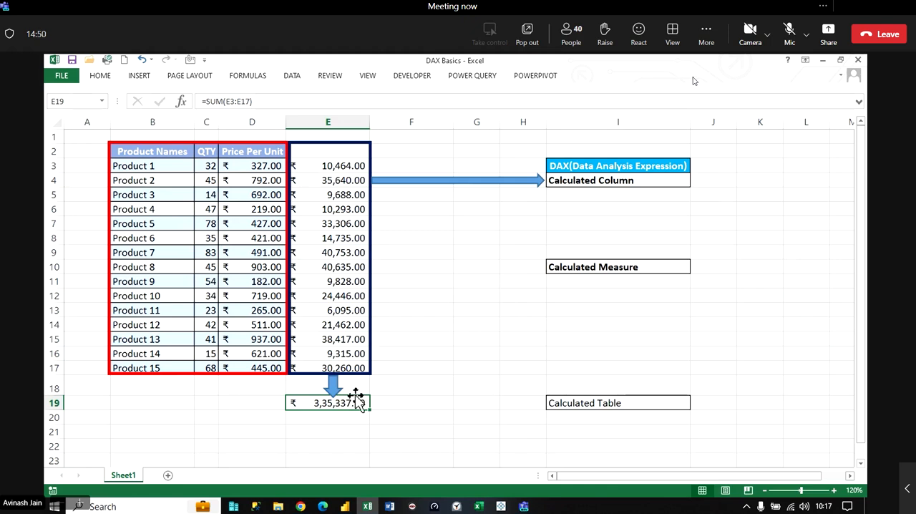
mouse_move(364, 401)
mouse_down()
mouse_move(605, 370)
mouse_move(608, 278)
mouse_move(466, 327)
mouse_move(366, 415)
mouse_up()
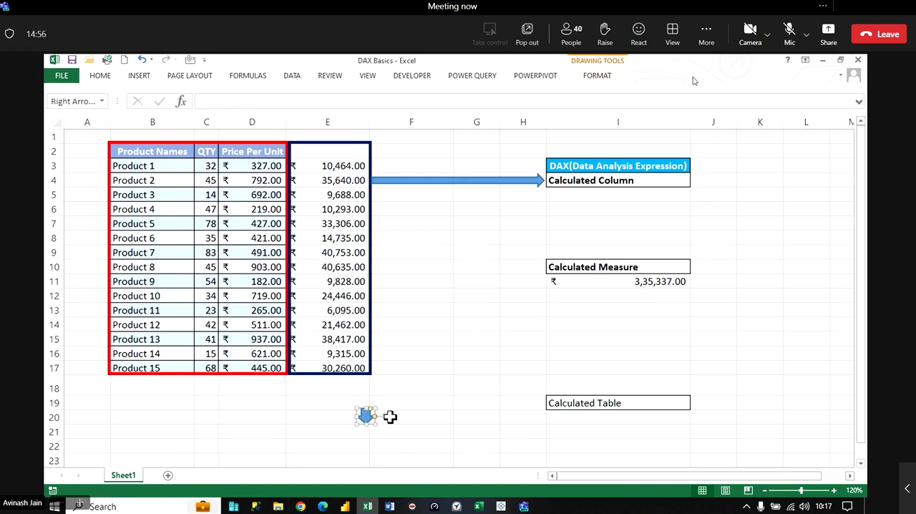
key(Delete)
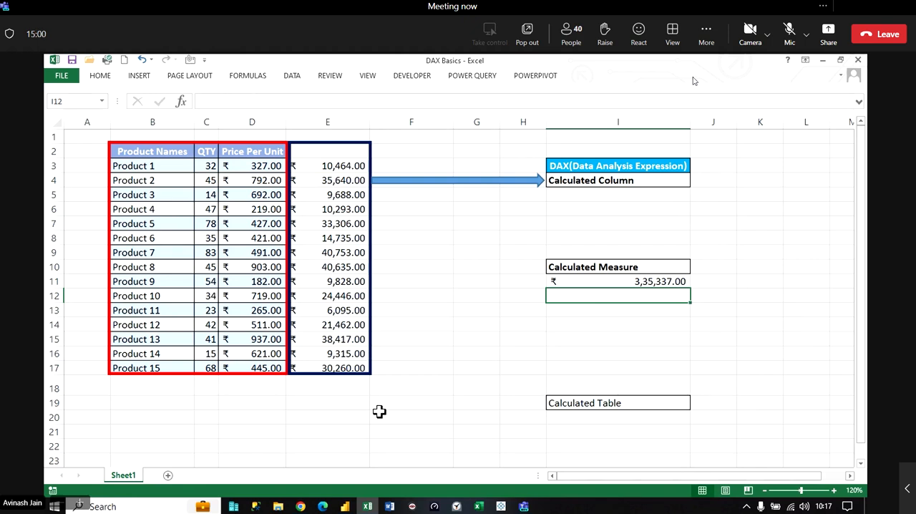
- Enter =MIN(C3:C17) in cell I12 to get the lowest product quantity as a second measure
text(=M)
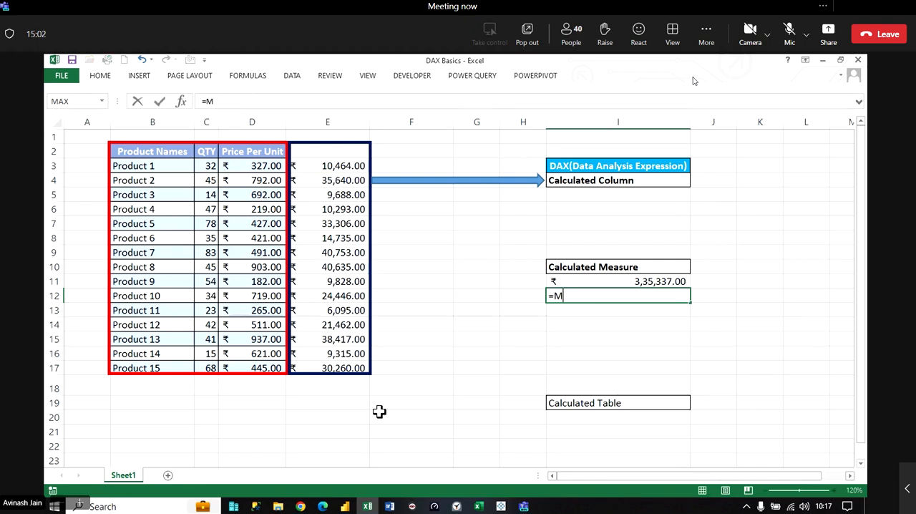
text(IN()
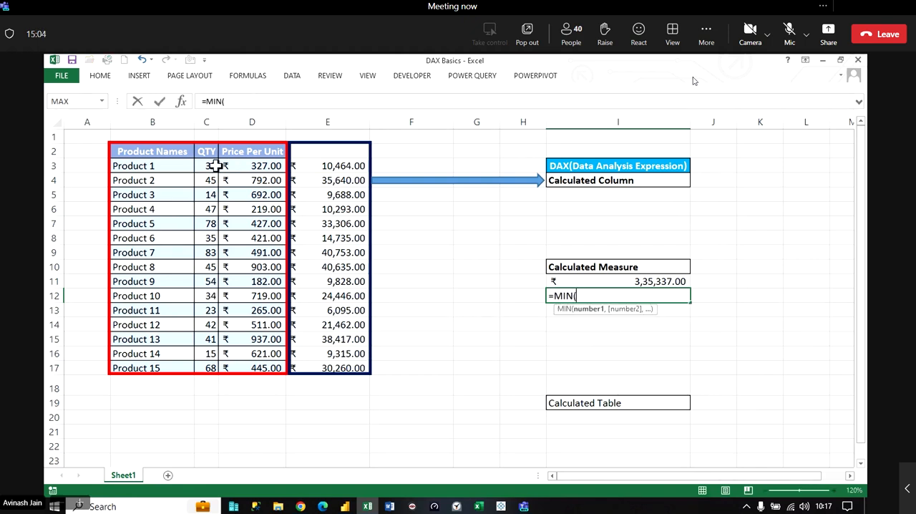
drag(206, 166, 200, 365)
text())
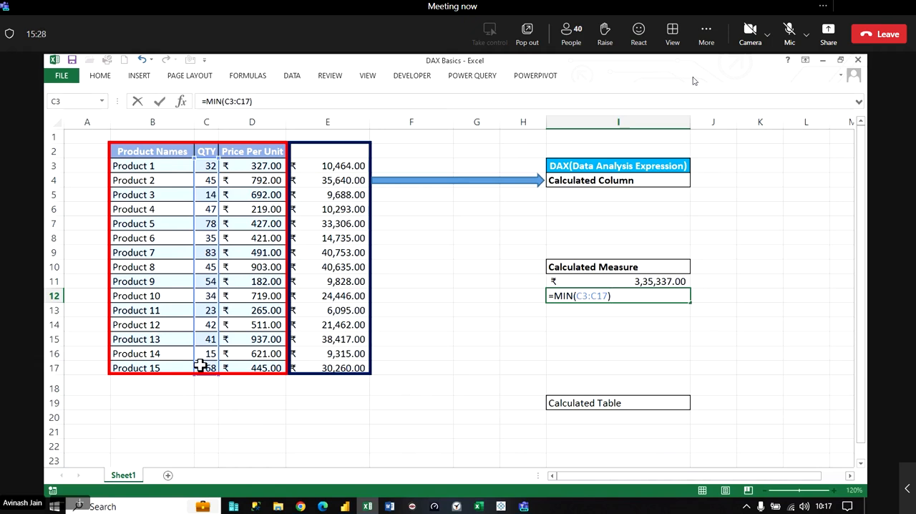
key(Return)
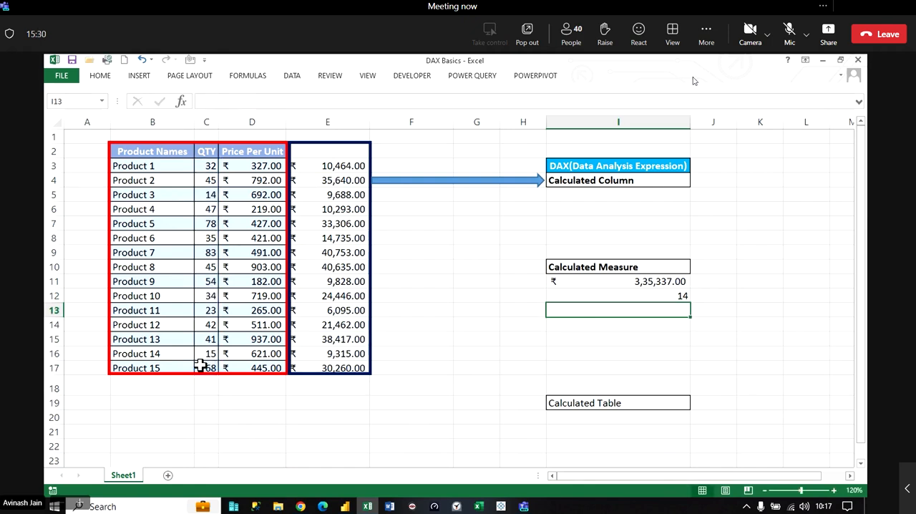
text(=)
key(BackSpace)
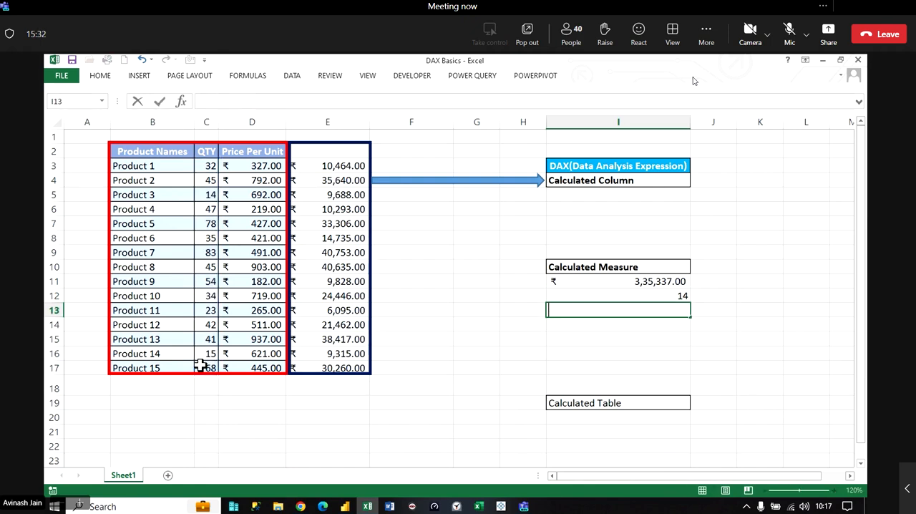
key(Escape)
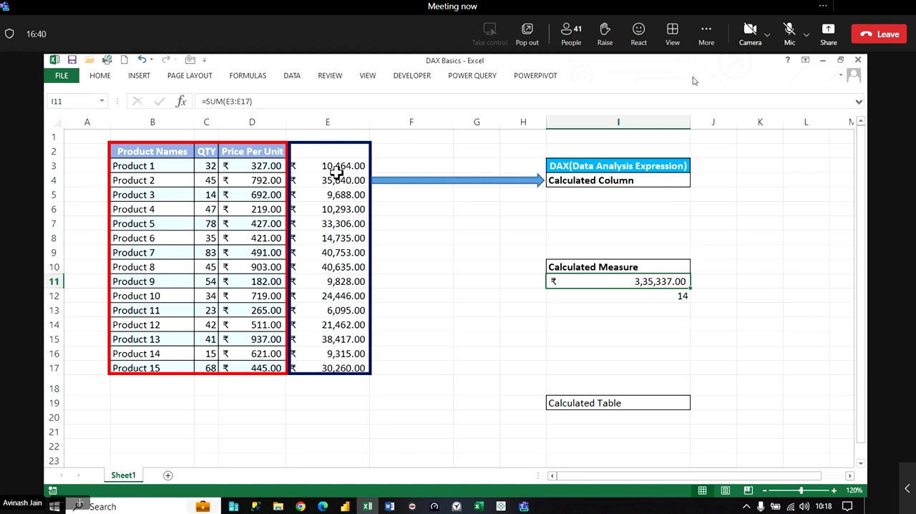
- Compare the row-by-row amounts in E3:E17 and their quantity and price inputs with the single total in I11
drag(334, 170, 334, 360)
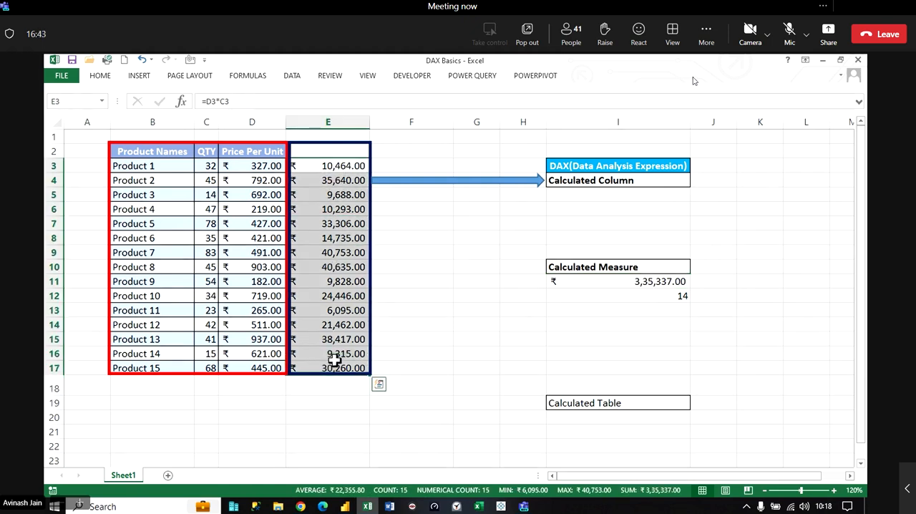
click(211, 184)
drag(224, 184, 263, 197)
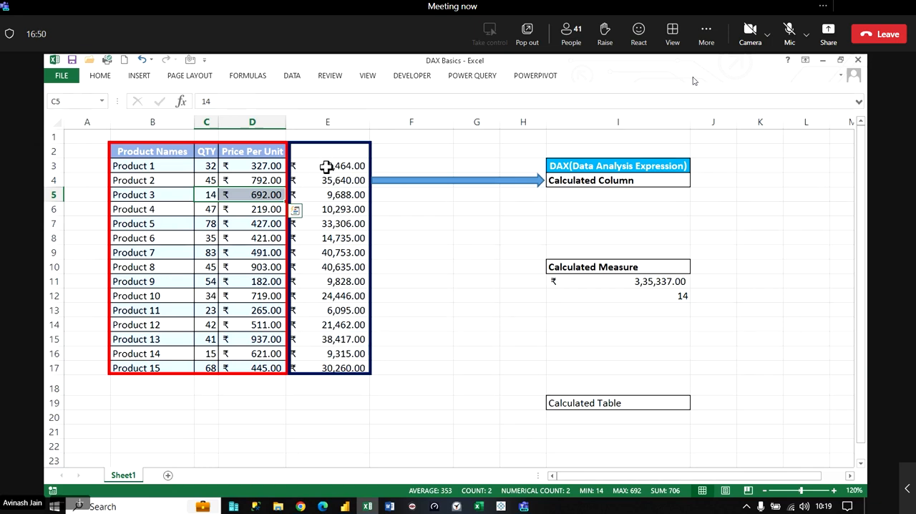
drag(327, 168, 334, 365)
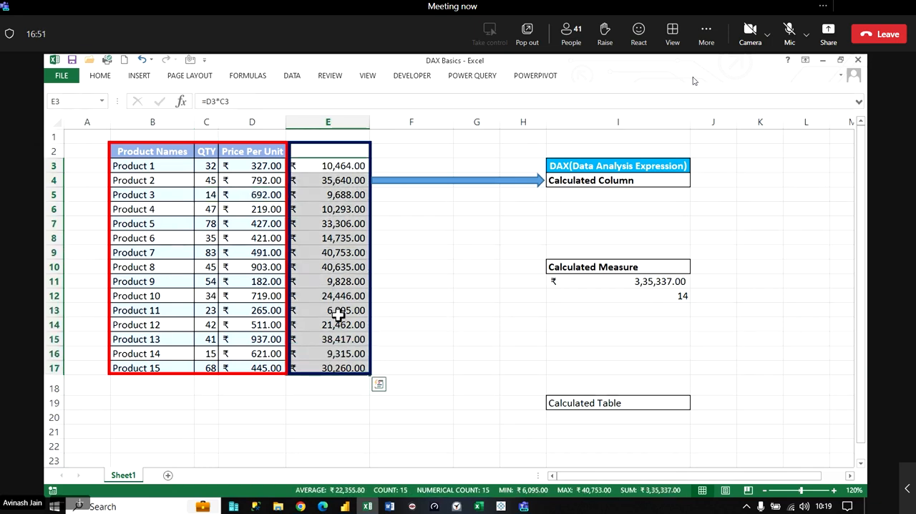
click(644, 280)
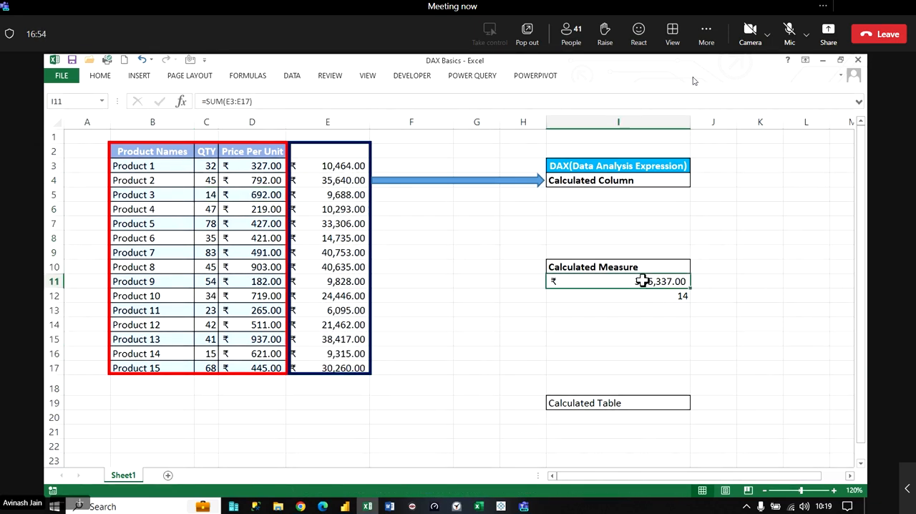
- Apply all borders to the two measure results in I11:I12
drag(643, 280, 650, 295)
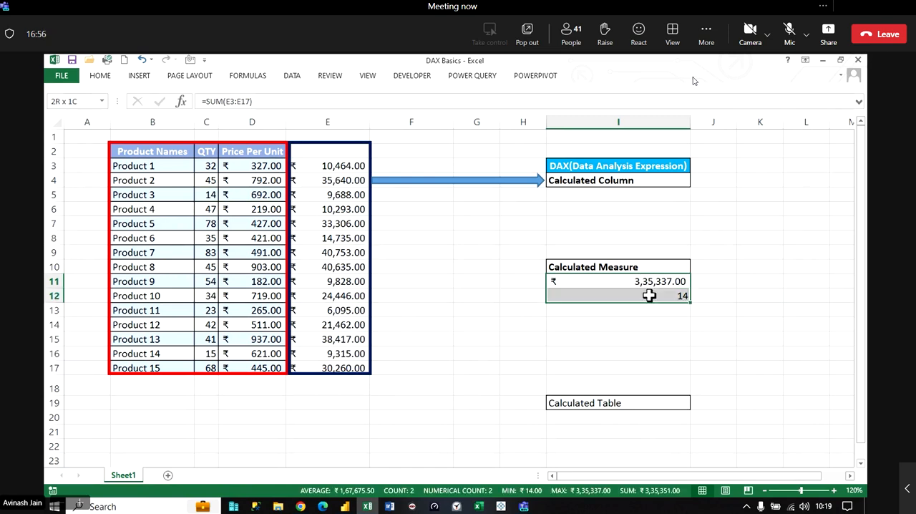
click(112, 76)
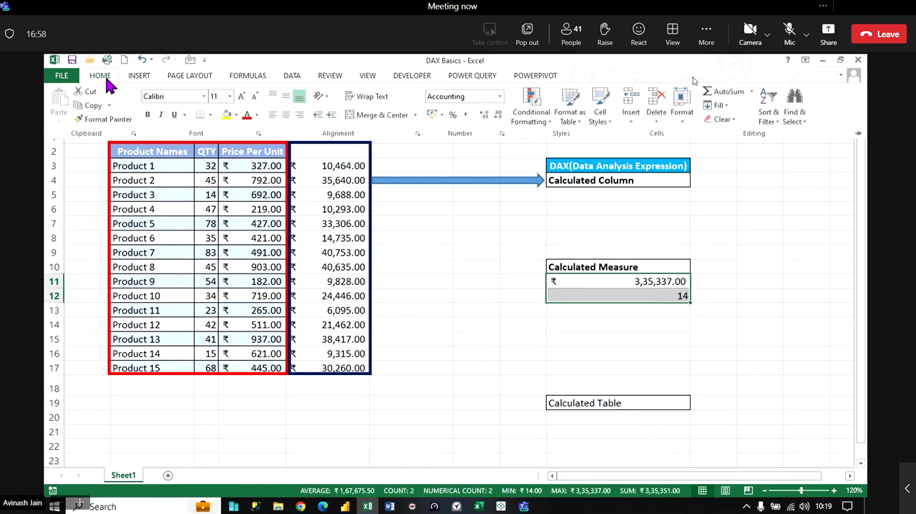
click(209, 115)
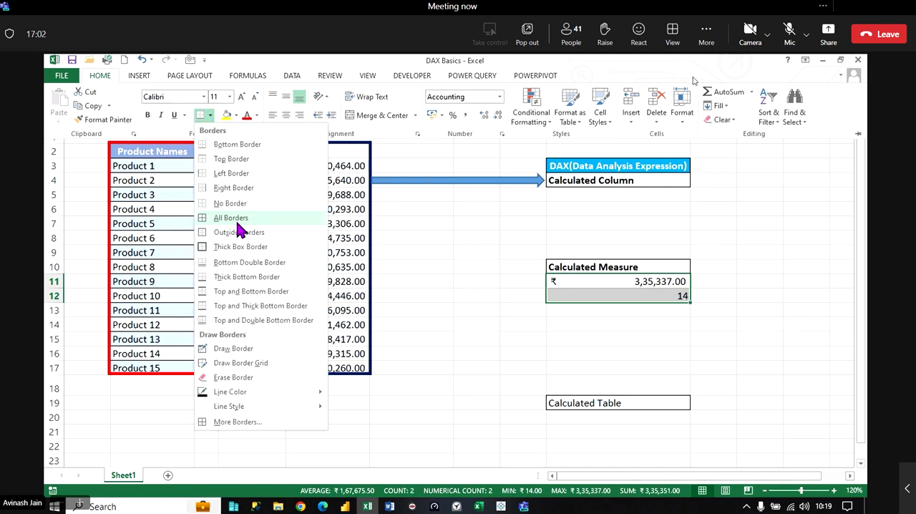
click(235, 218)
click(623, 299)
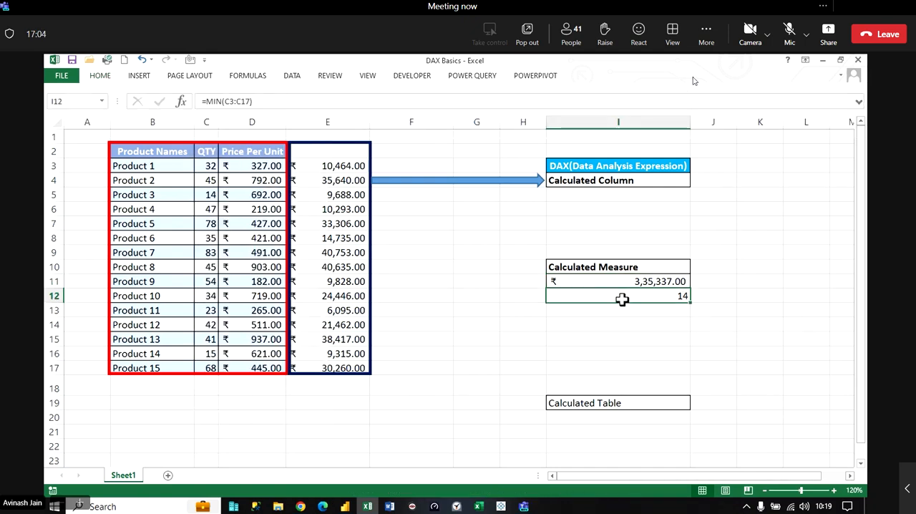
- Examine the MIN formula in I12 and the SUM formula in I11 under Calculated Measure
click(620, 309)
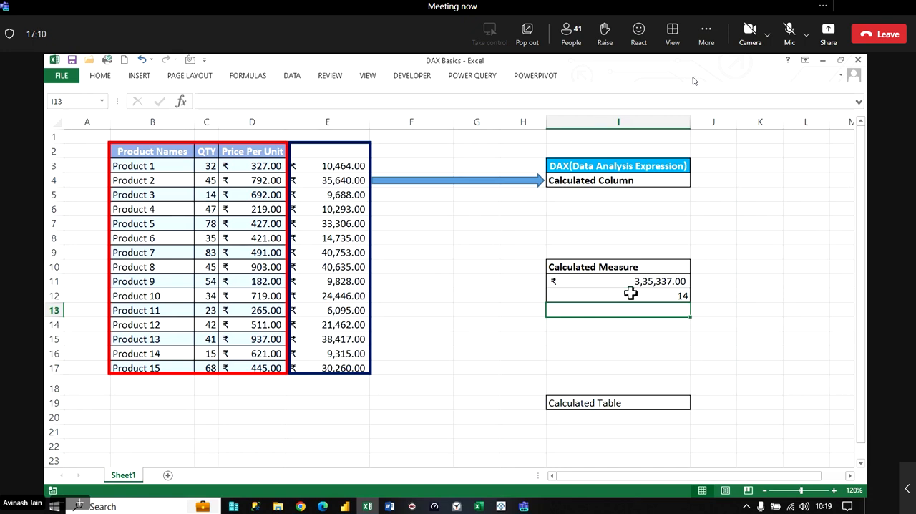
double_click(631, 294)
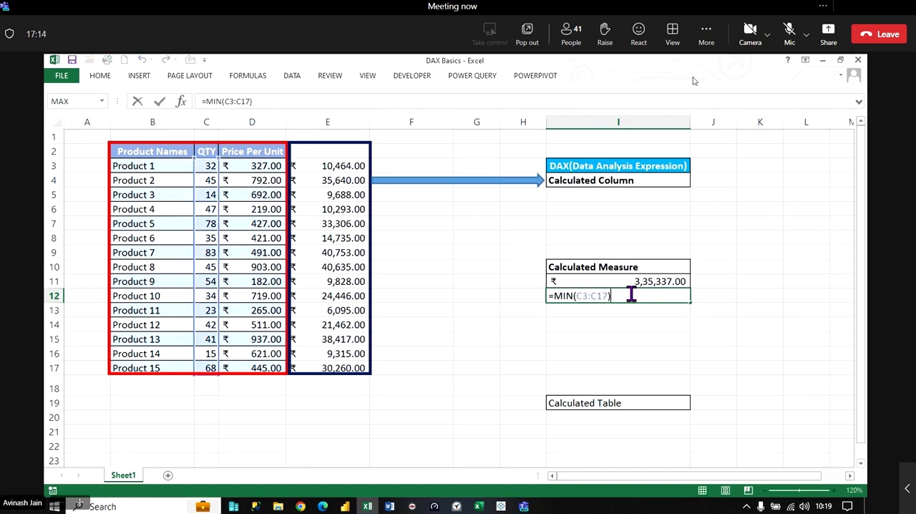
key(Return)
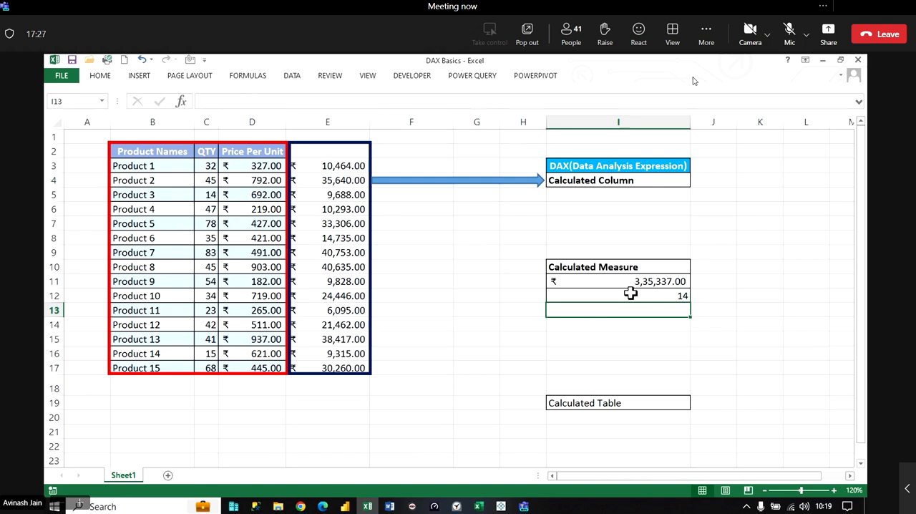
double_click(631, 295)
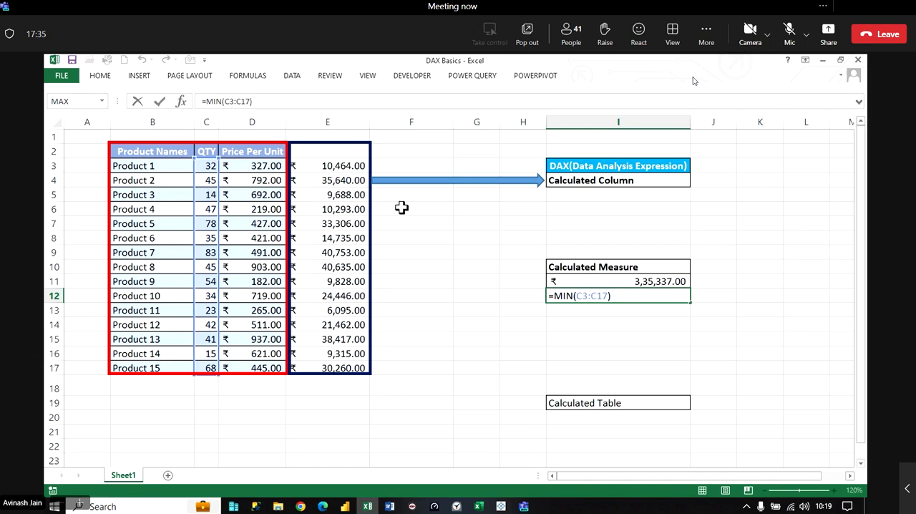
key(Return)
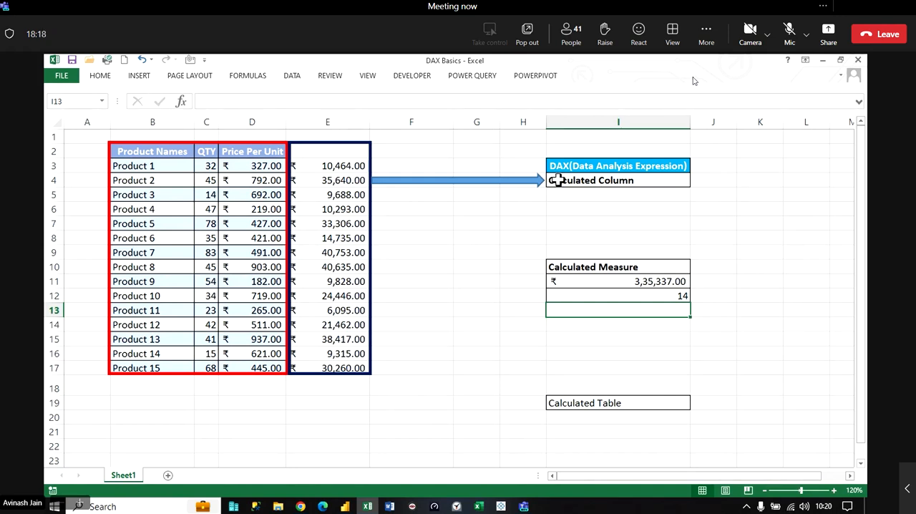
click(648, 279)
double_click(646, 280)
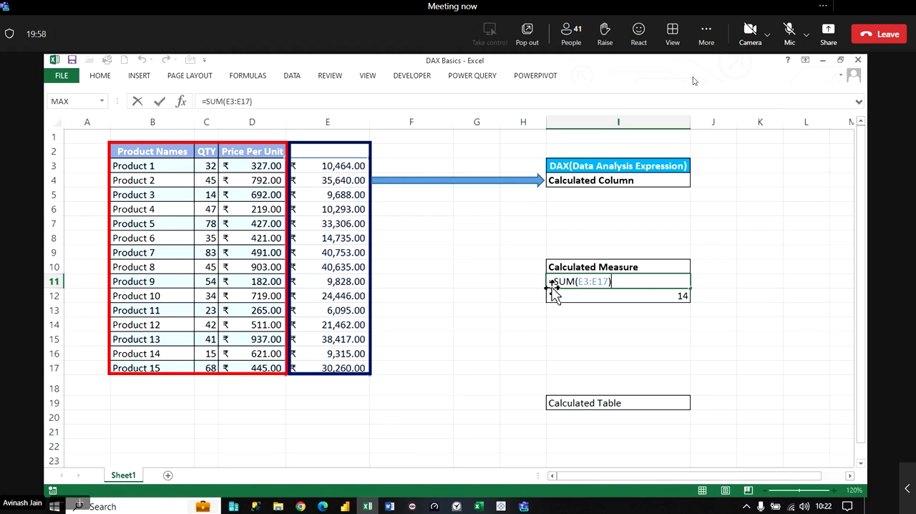
- Switch to the DAX Calculation report in Power BI Desktop and select the Total Price column in the All Records table data
click(345, 506)
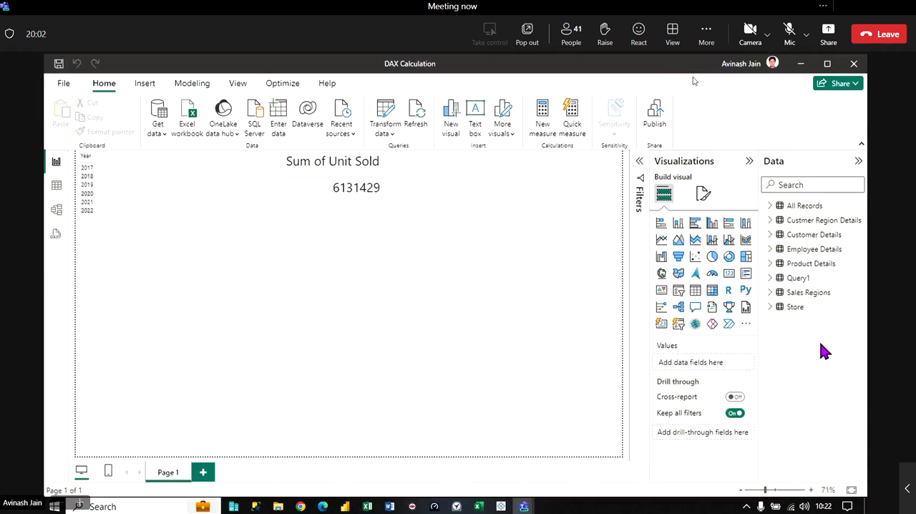
click(749, 161)
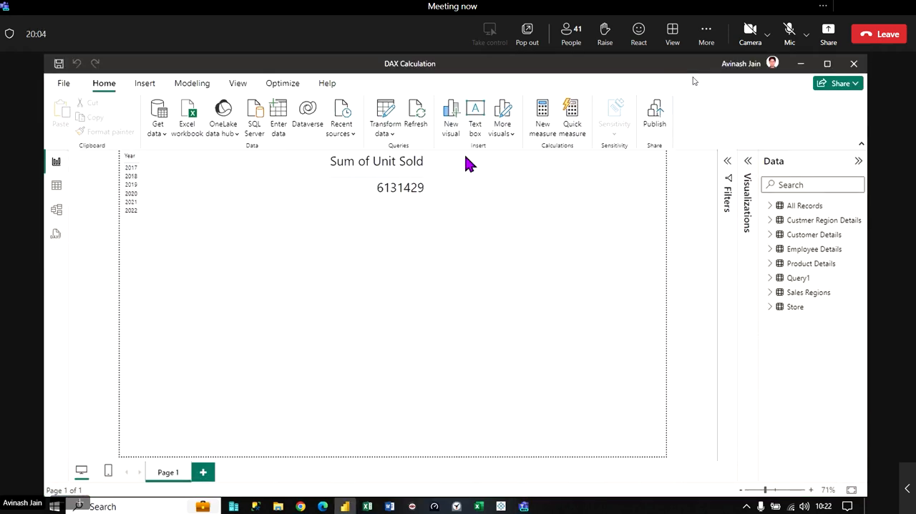
click(63, 186)
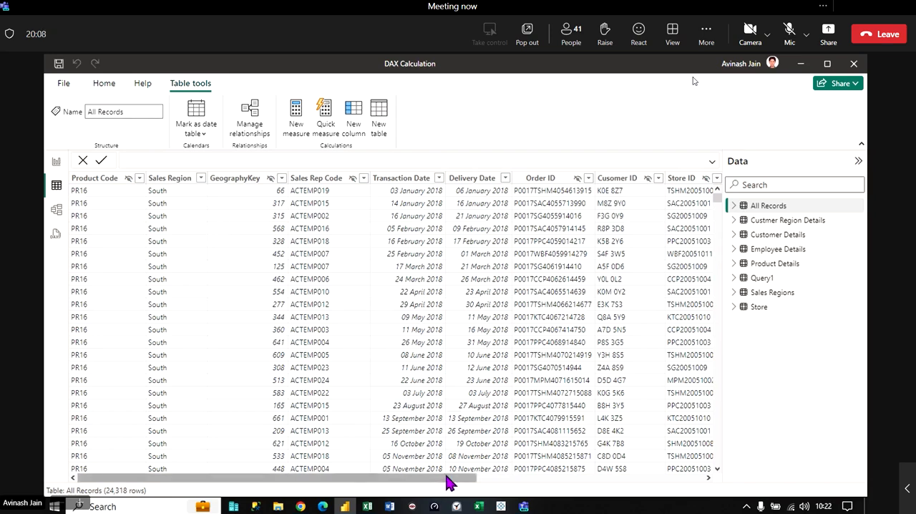
drag(449, 483, 798, 502)
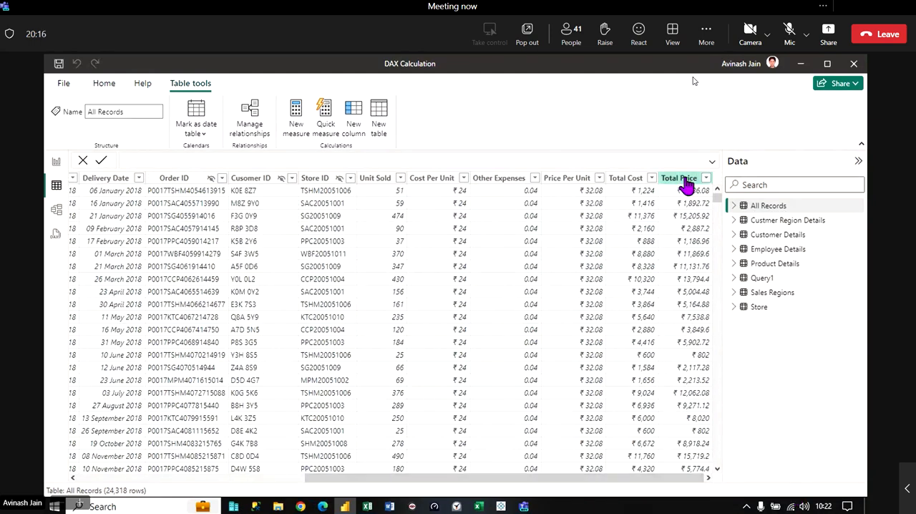
click(683, 178)
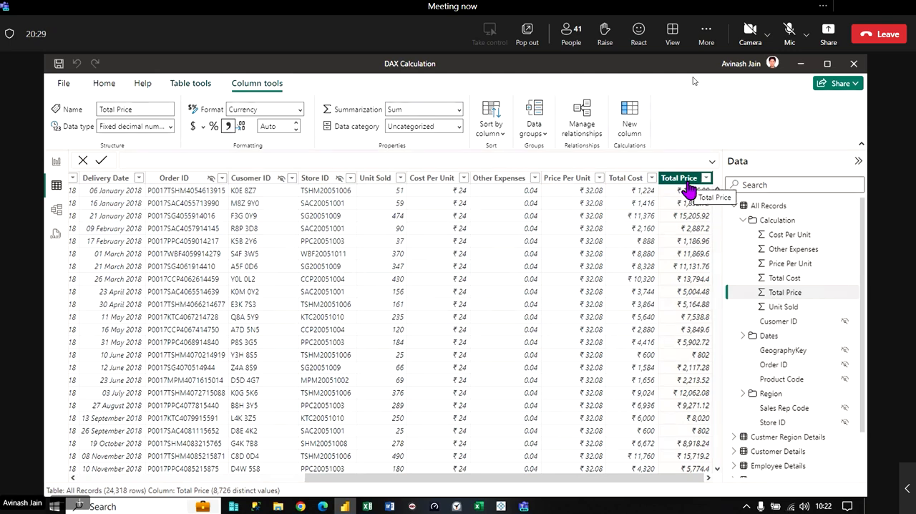
- Create a new calculated column in All Records and enter [Other Expenses] as the first term of its formula
click(633, 120)
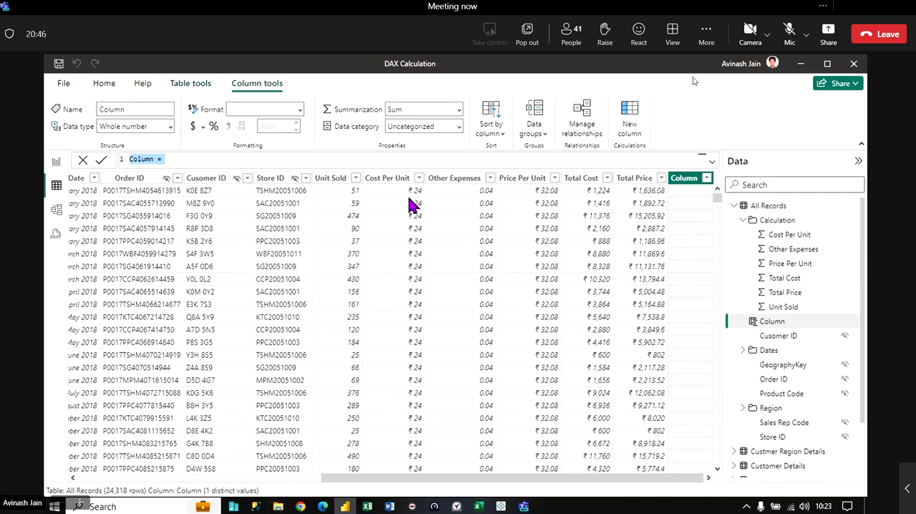
click(178, 160)
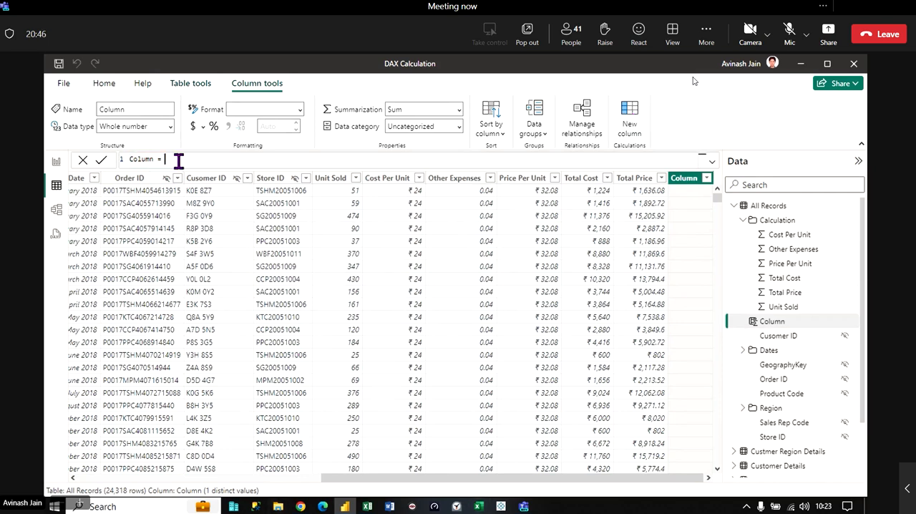
click(453, 179)
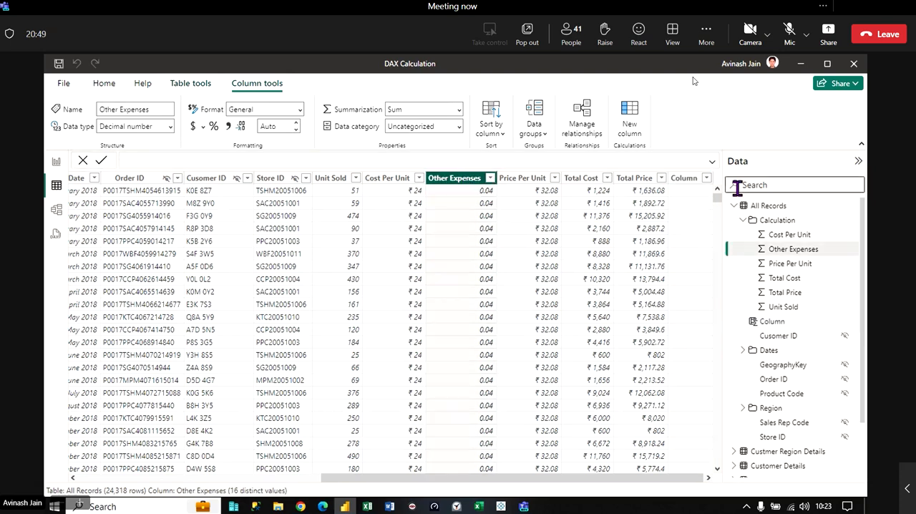
click(685, 179)
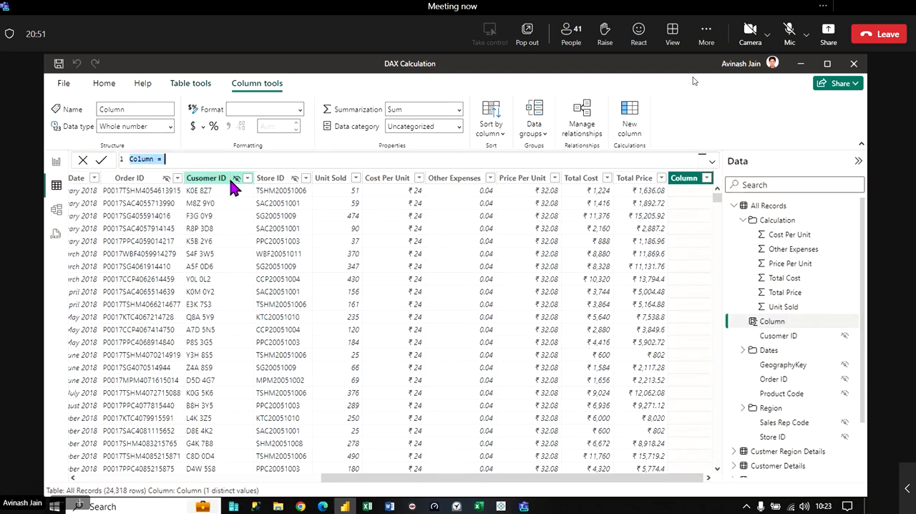
click(214, 159)
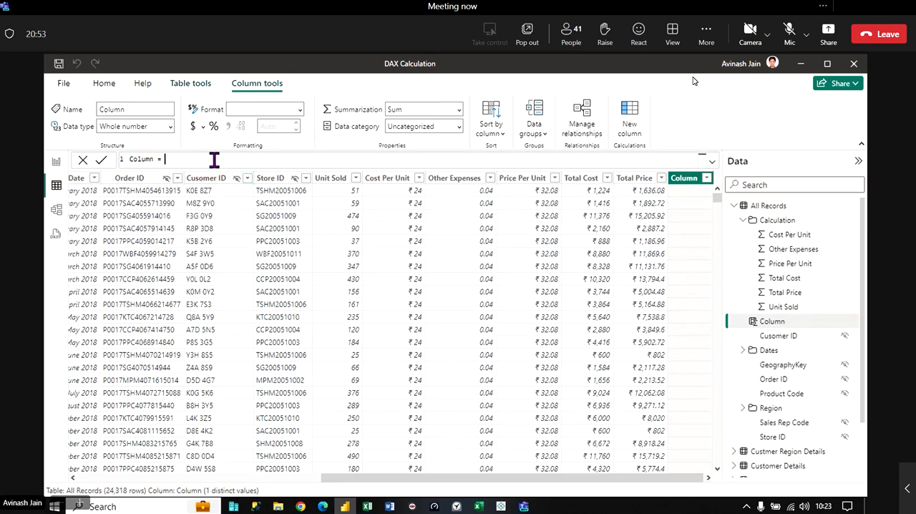
text([o)
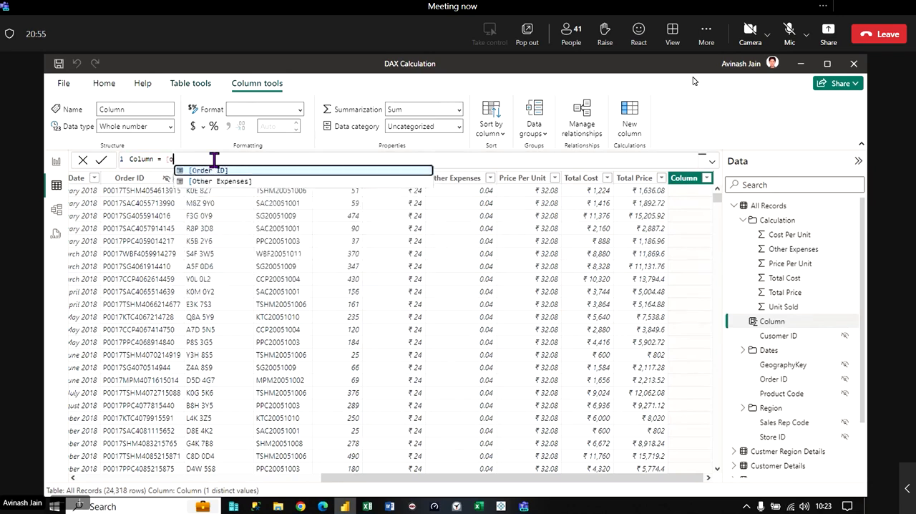
text(t)
key(Tab)
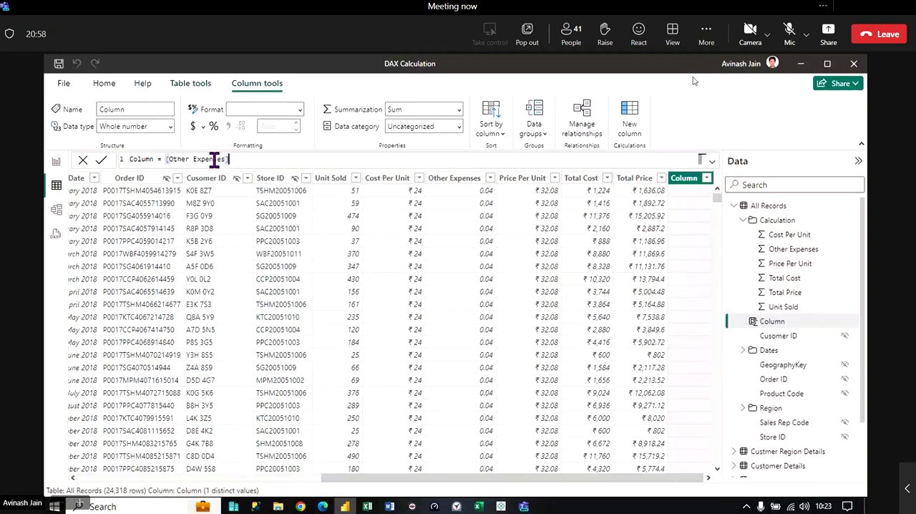
- Add [Price Per Unit] to [Other Expenses] in the new column's formula
text(+prce)
key(BackSpace)
key(BackSpace)
key(BackSpace)
key(BackSpace)
text([p)
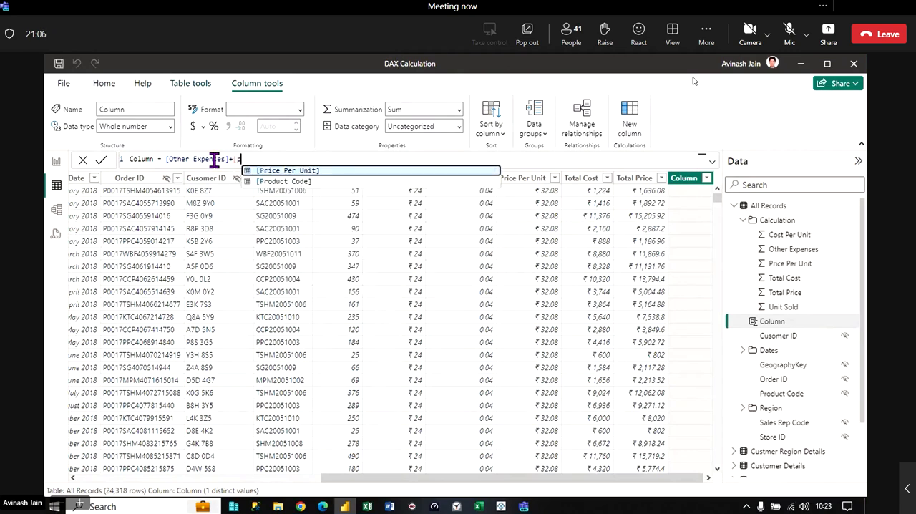
key(Tab)
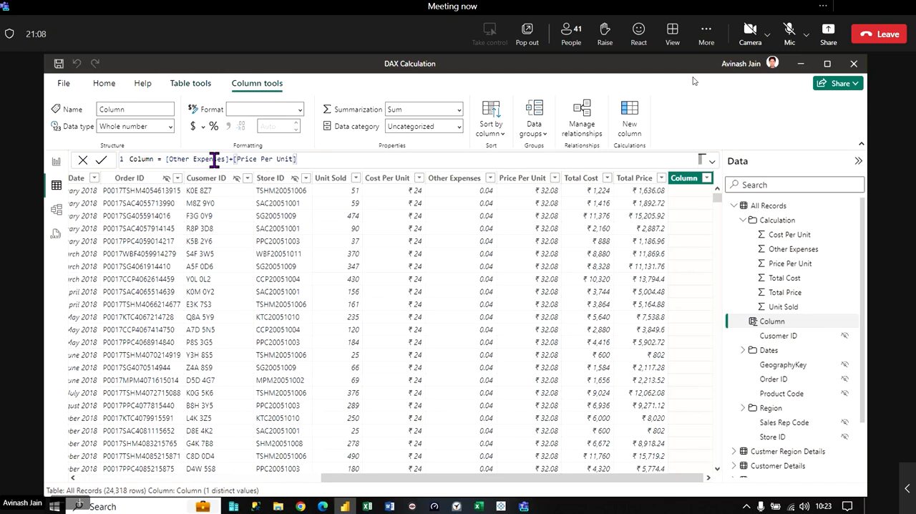
- Extend the column formula with +[Total Cost]+[Total Price] and commit it
text(-)
text([t)
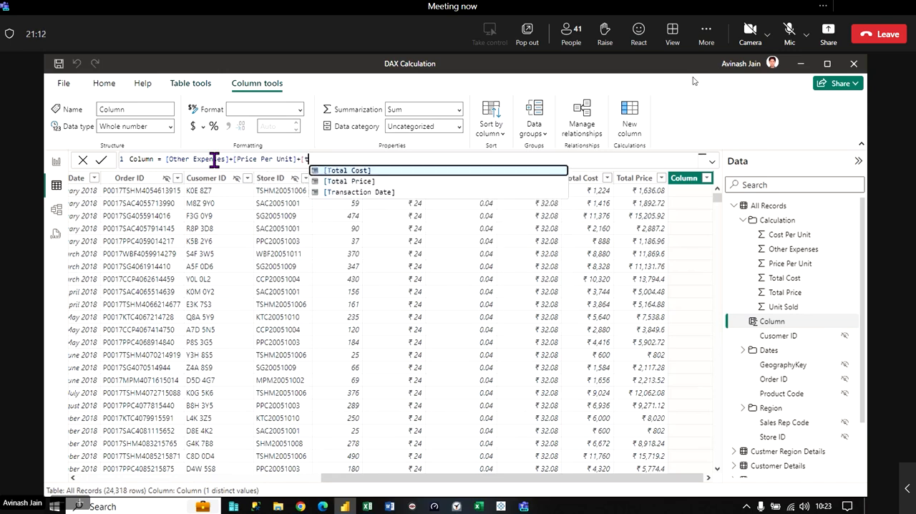
key(Tab)
text(+)
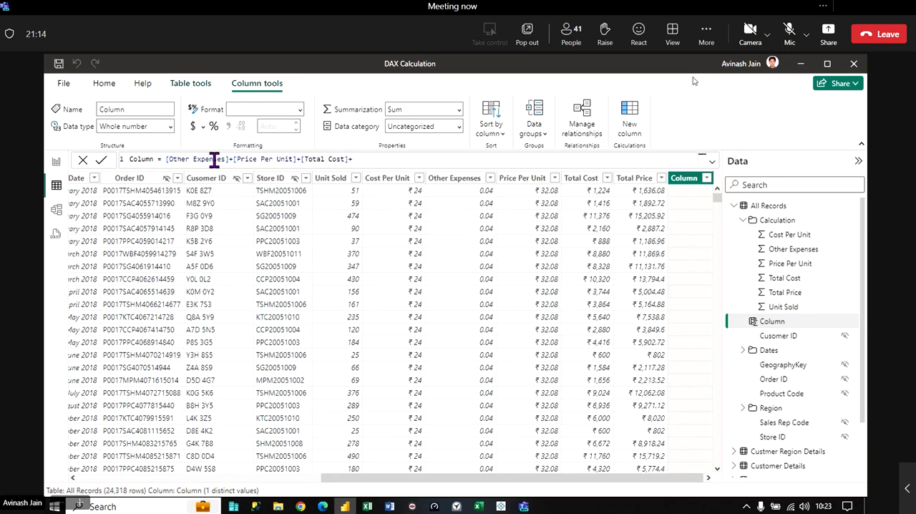
text([t)
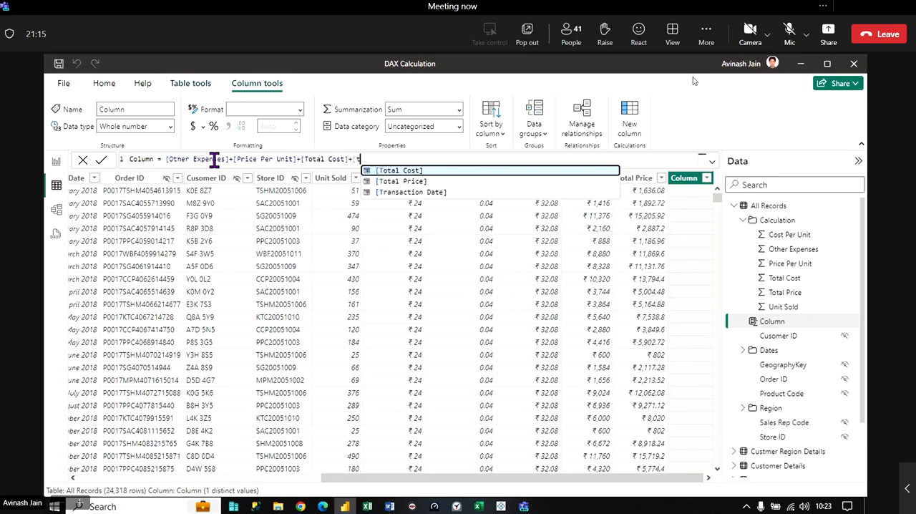
key(Down)
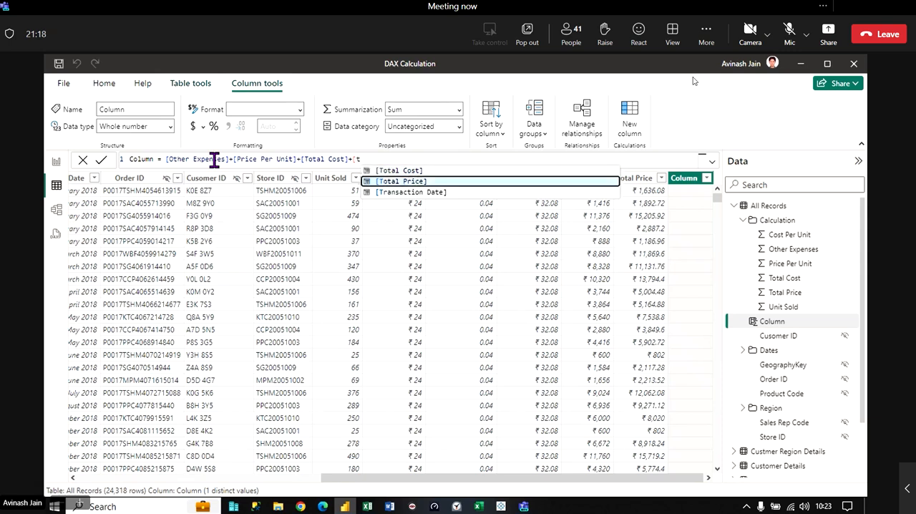
key(Tab)
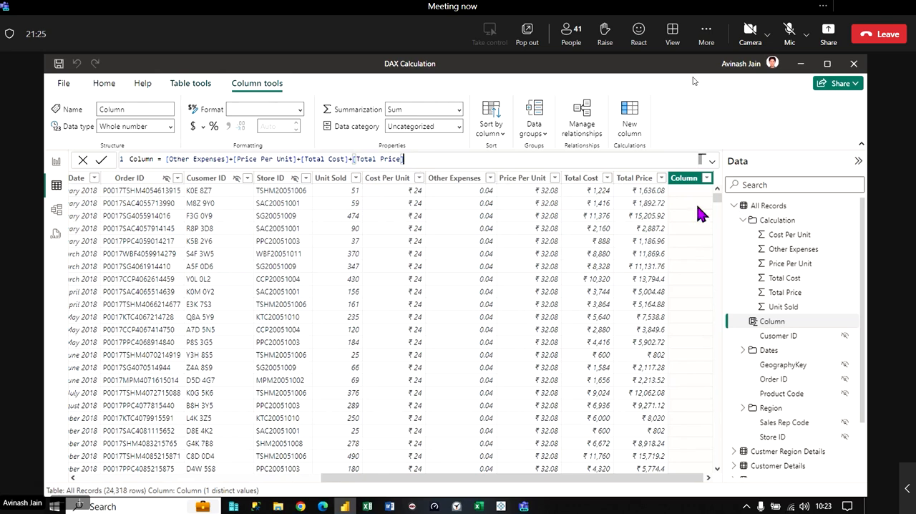
key(Return)
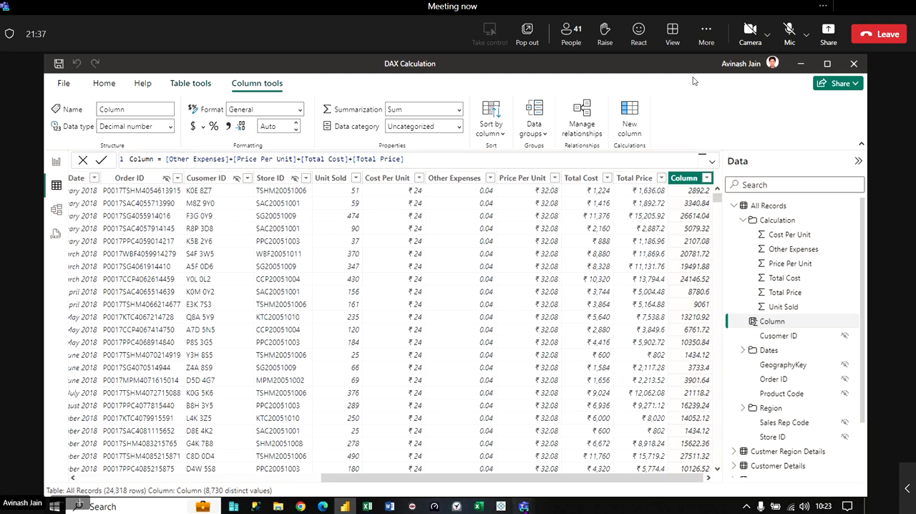
- Switch to the Teams meeting and admit the participant waiting in the lobby
mouse_move(523, 505)
click(511, 475)
click(813, 282)
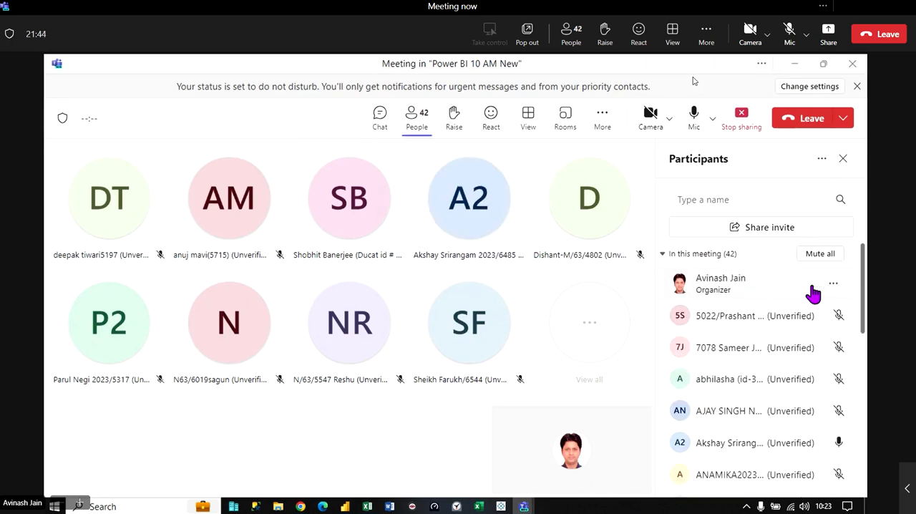
- Return to Power BI Desktop and create a new measure in All Records with the formula SUM([Column])
click(794, 63)
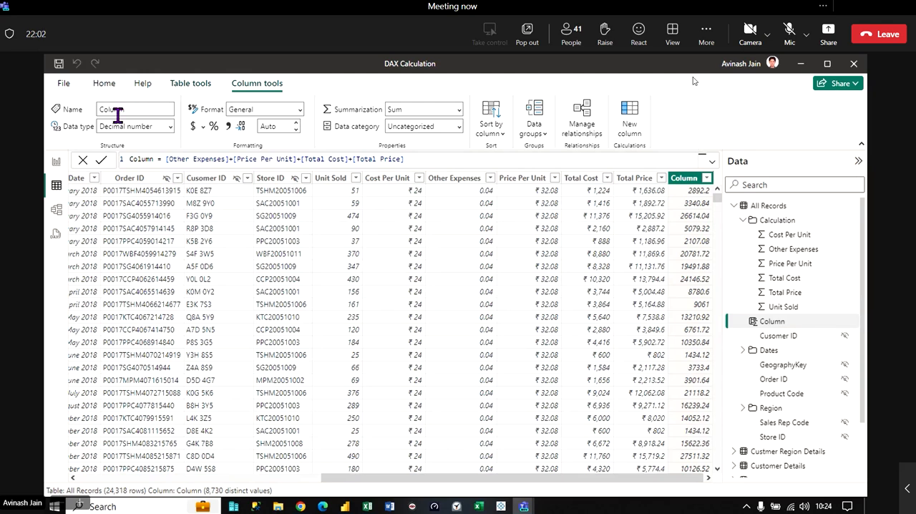
right_click(770, 211)
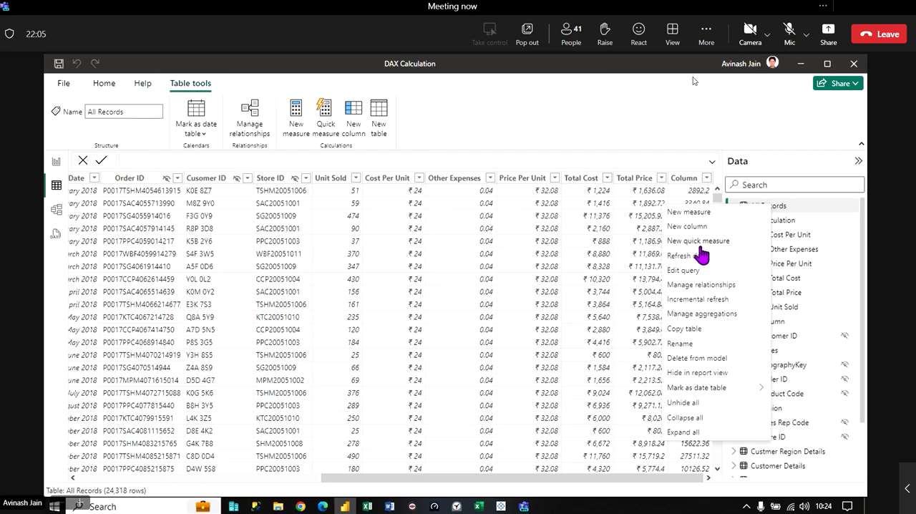
click(701, 212)
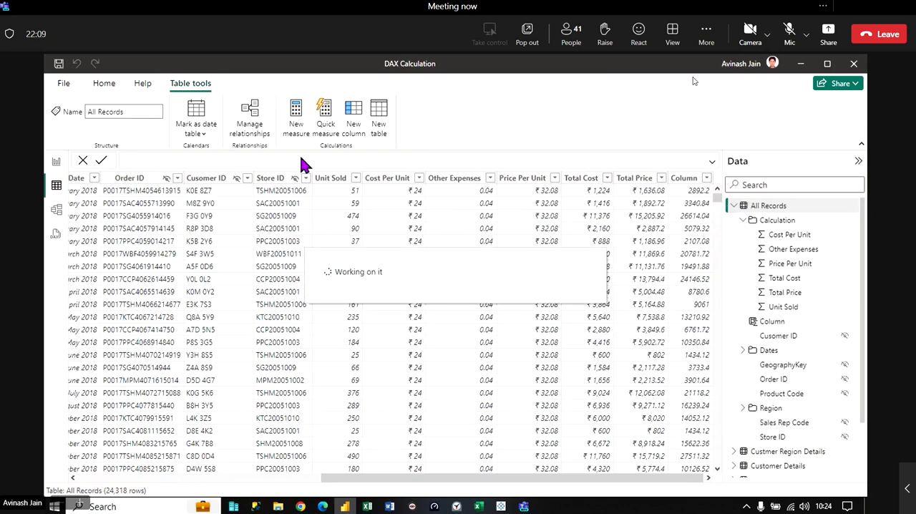
click(189, 159)
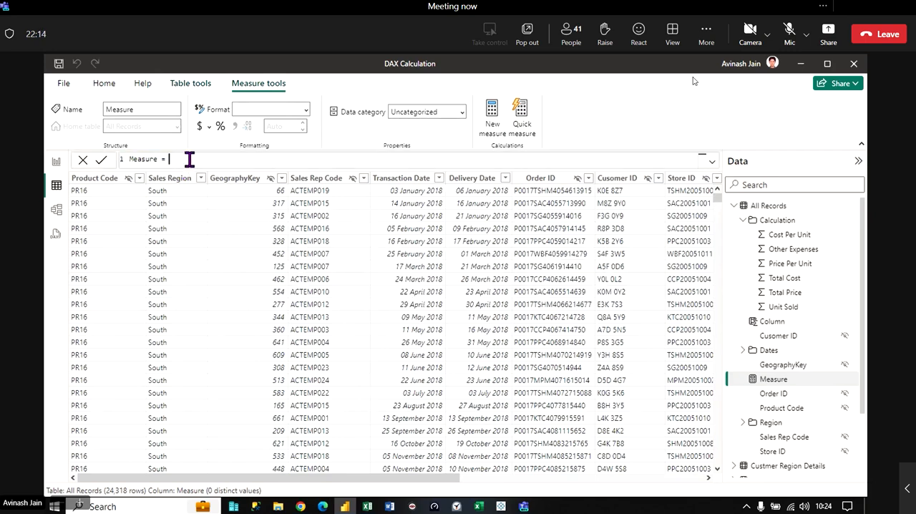
text(SUM()
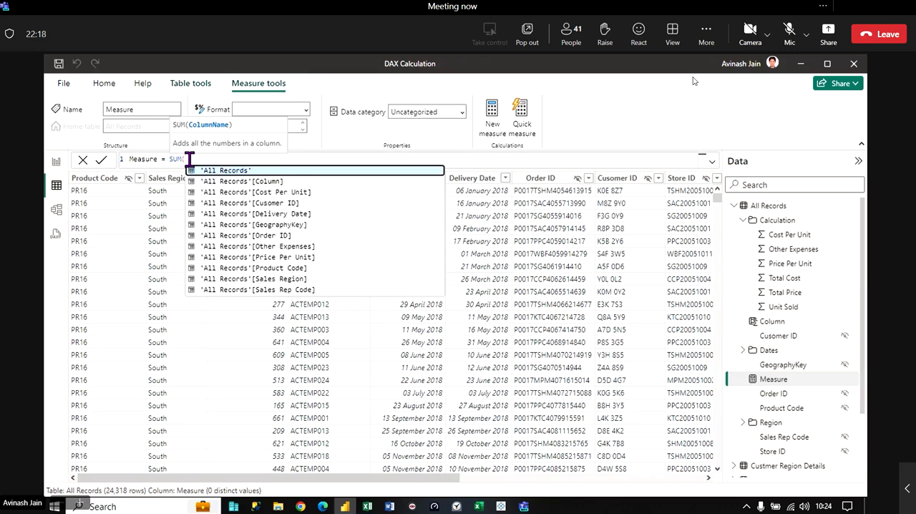
text([)
key(Tab)
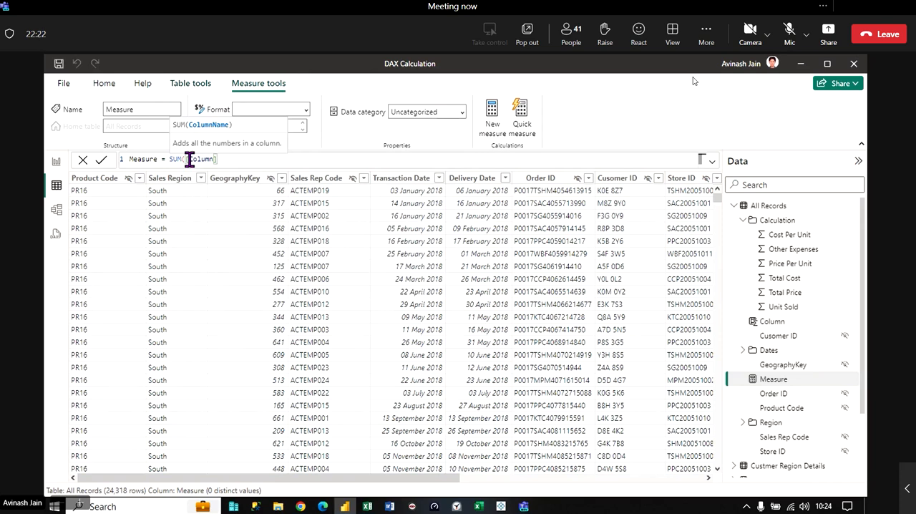
text())
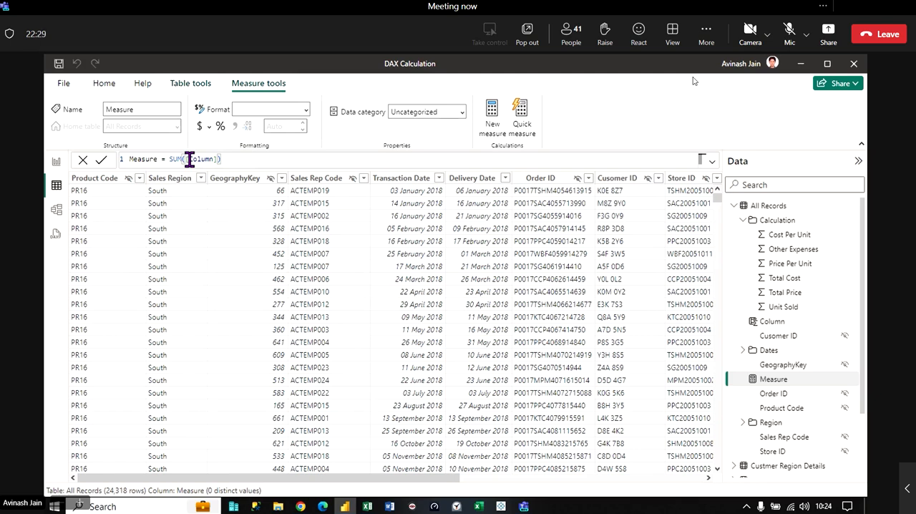
key(Return)
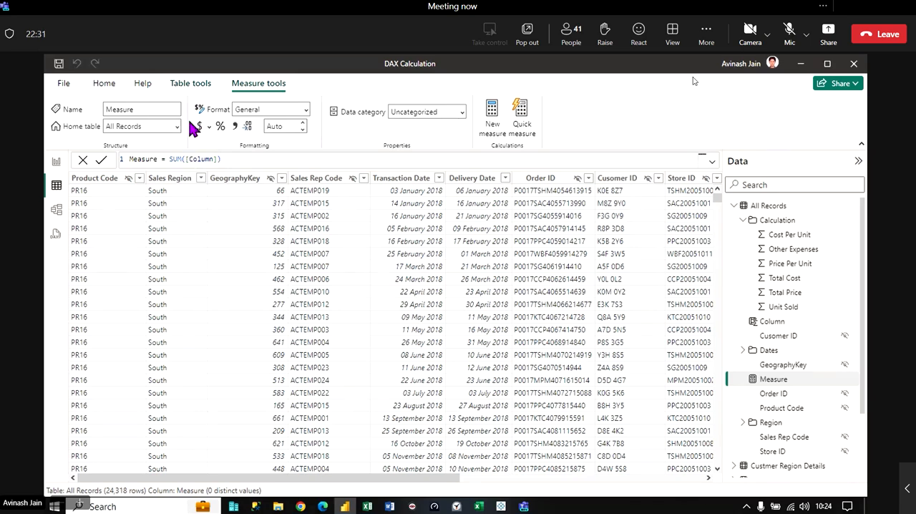
- Select the new measure in All Records and highlight its SUM([Column]) expression for review
click(777, 380)
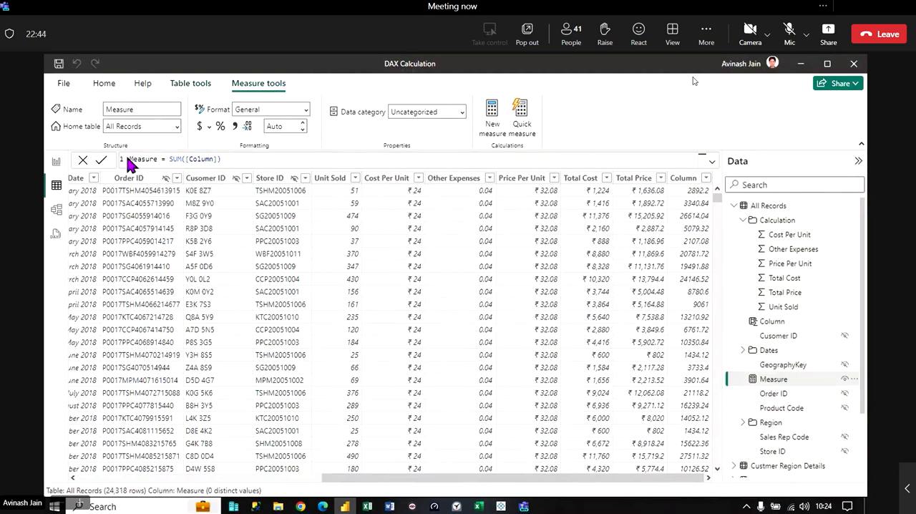
drag(171, 159, 228, 158)
click(229, 159)
- Place Measure on the report page, convert the visual to a table, and shrink it to fit its value
click(56, 162)
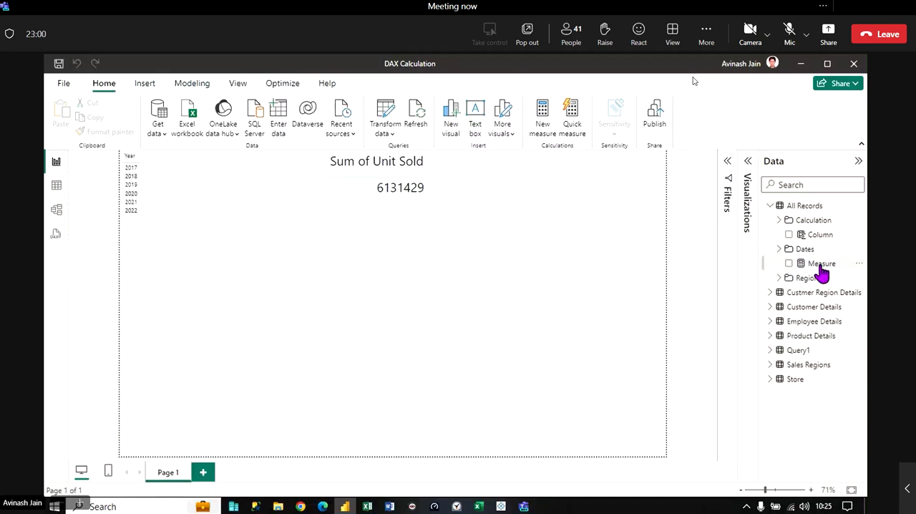
drag(821, 267, 364, 326)
click(747, 162)
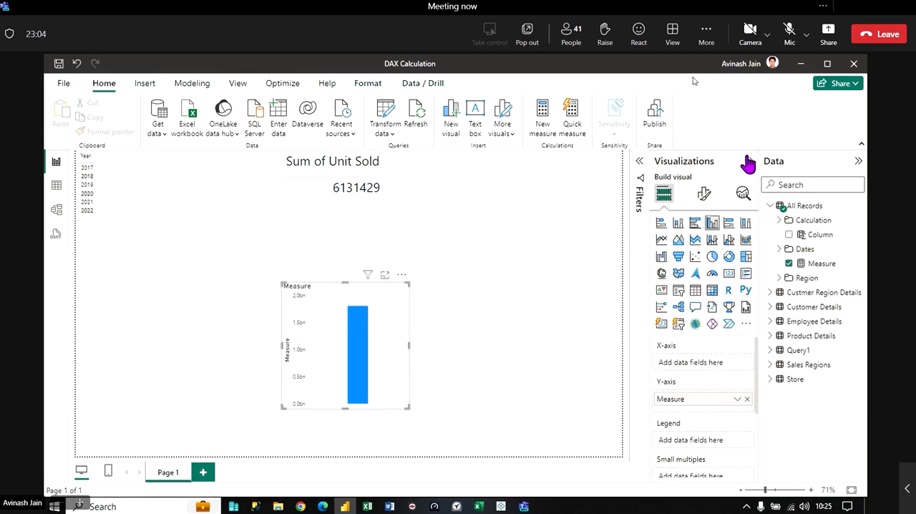
click(695, 290)
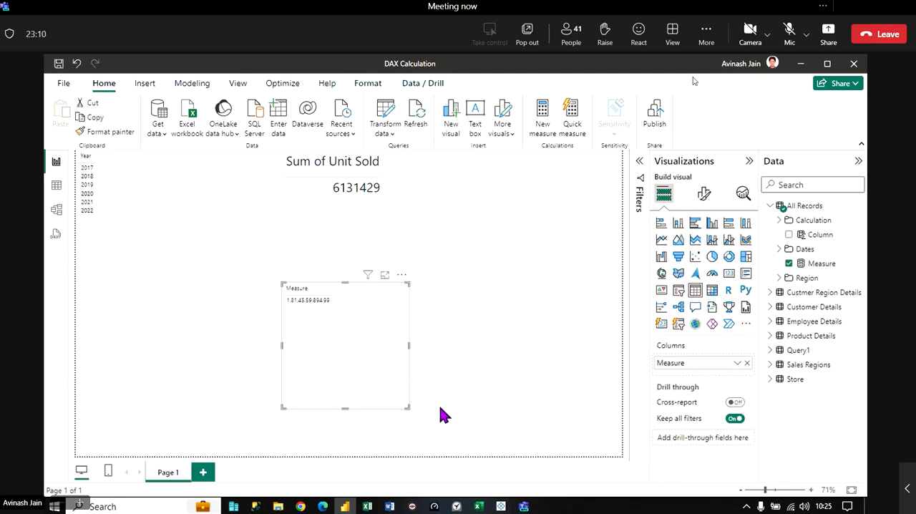
drag(408, 406, 369, 314)
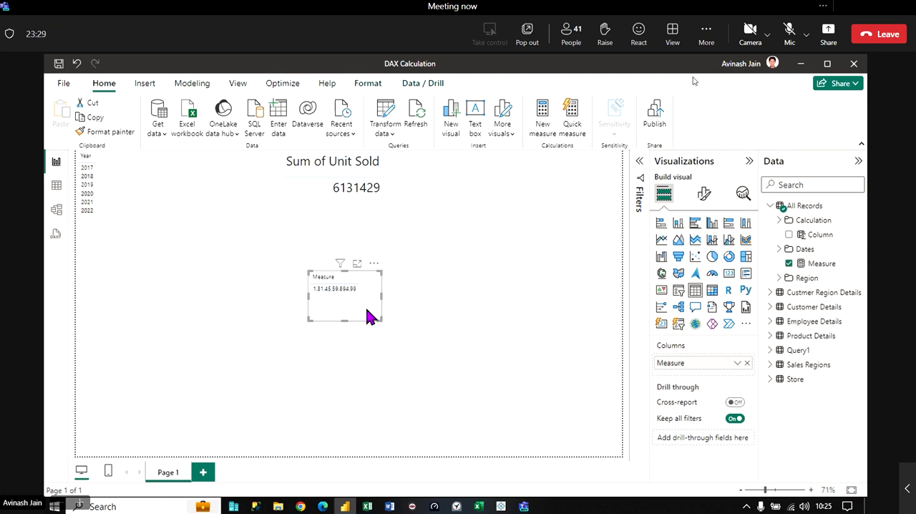
- Review the measure's formula, then switch to Excel and compare the Calculated Column cell with the SUM result under Calculated Measure
click(821, 264)
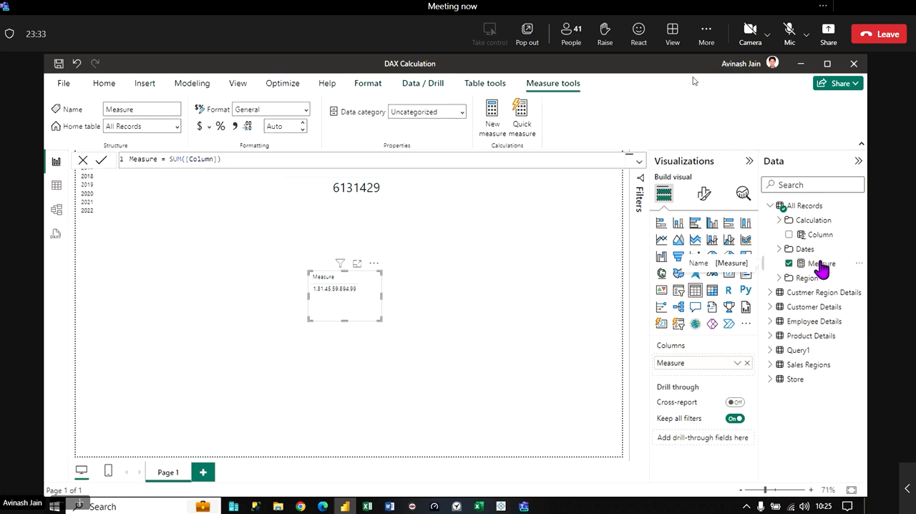
click(367, 505)
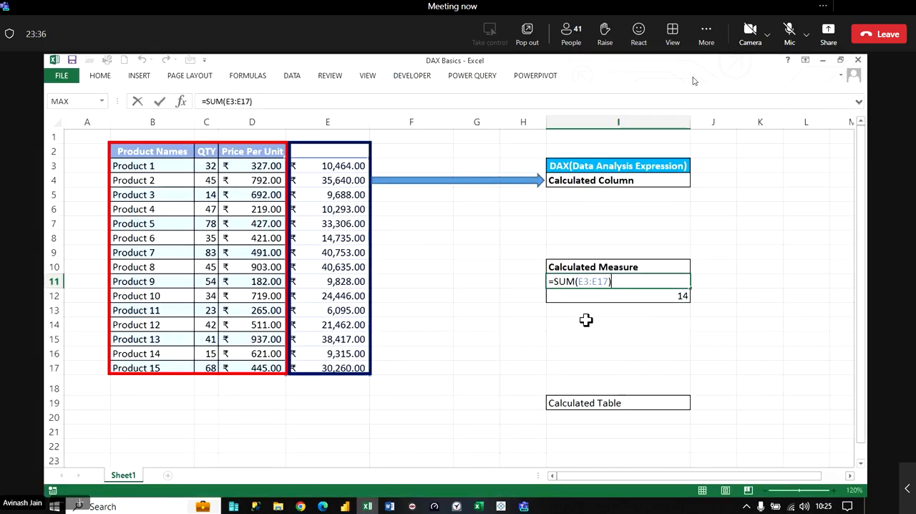
key(Return)
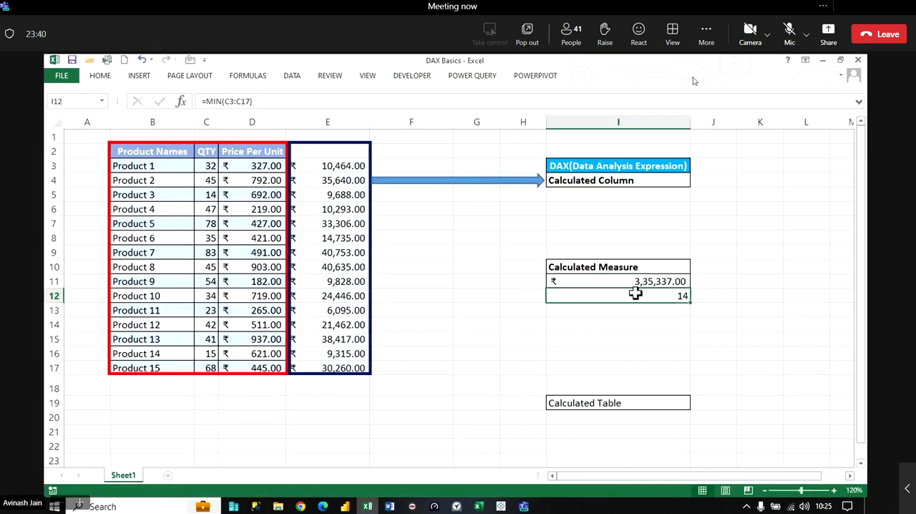
click(618, 180)
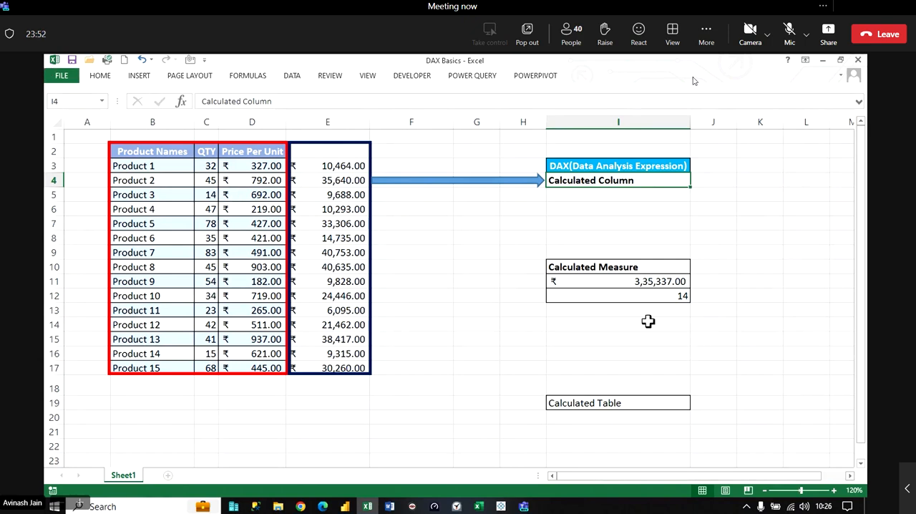
click(630, 281)
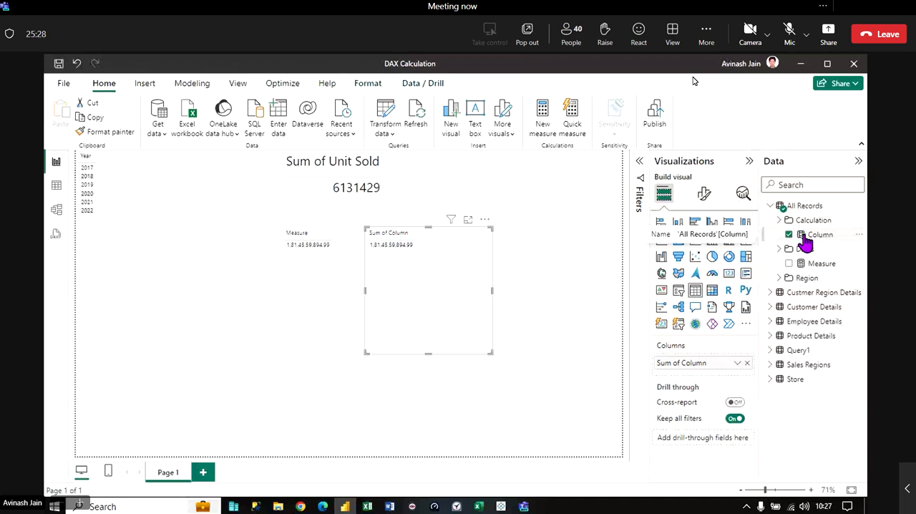
- Place two Sales Region tables on the report page, one below the Year list and one below the Sum of Column table
click(807, 277)
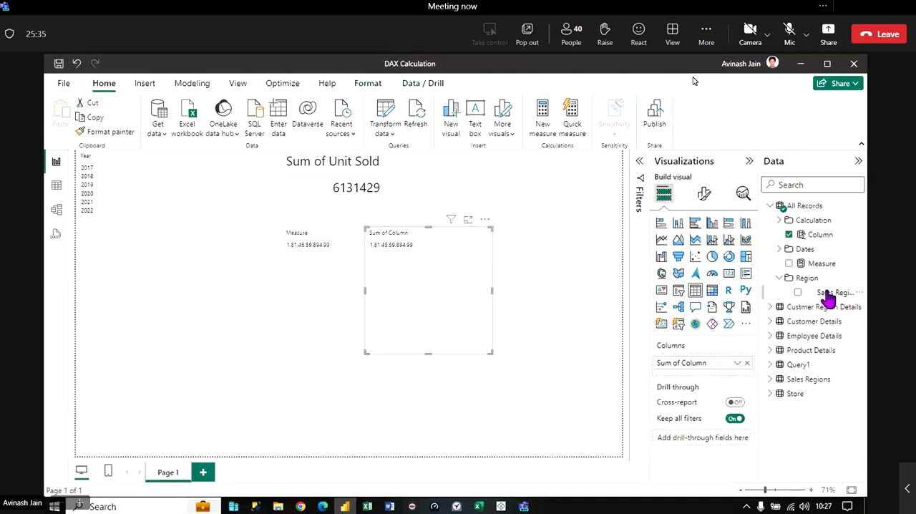
drag(155, 322, 151, 321)
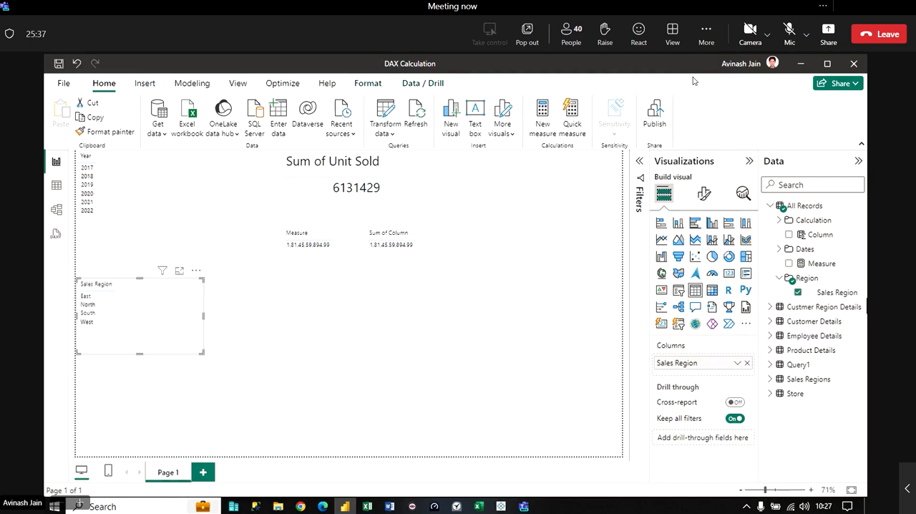
drag(836, 295, 509, 324)
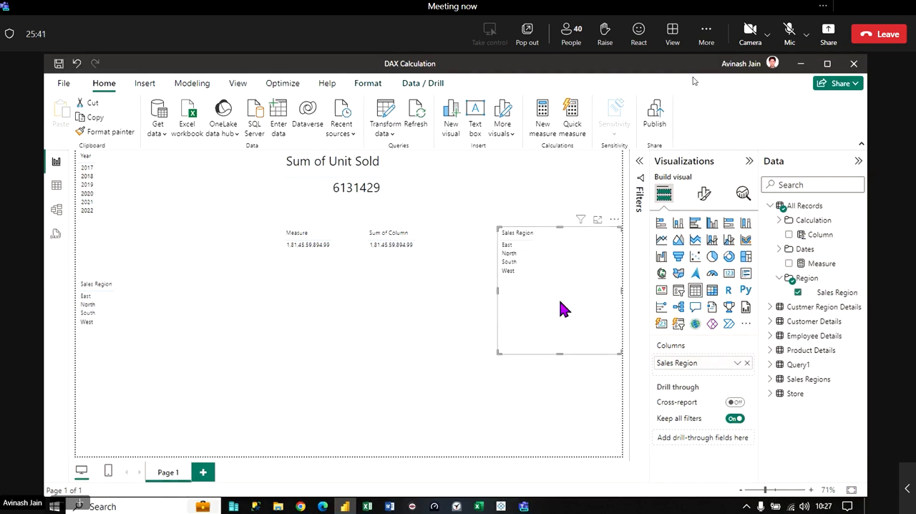
drag(558, 307, 422, 372)
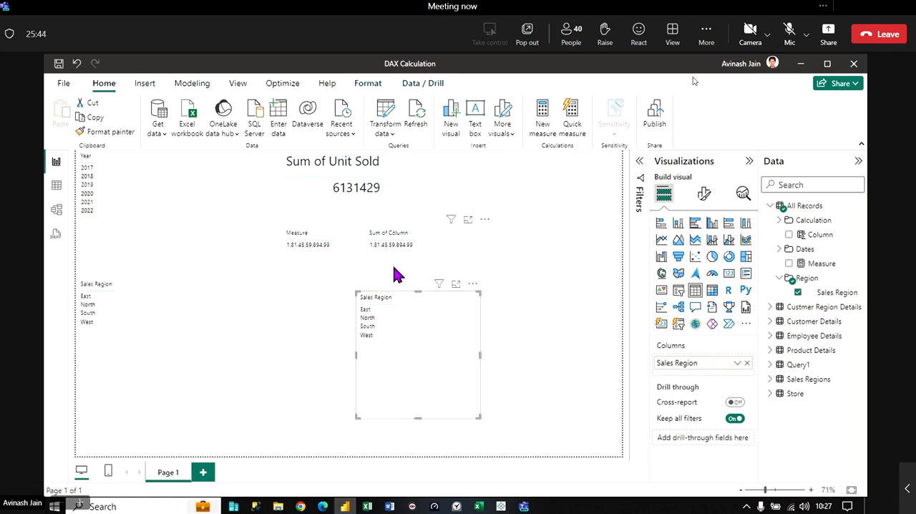
- Add Column to the Sales Region table below Sum of Column, and Measure to the one below the Year list
drag(814, 244, 441, 333)
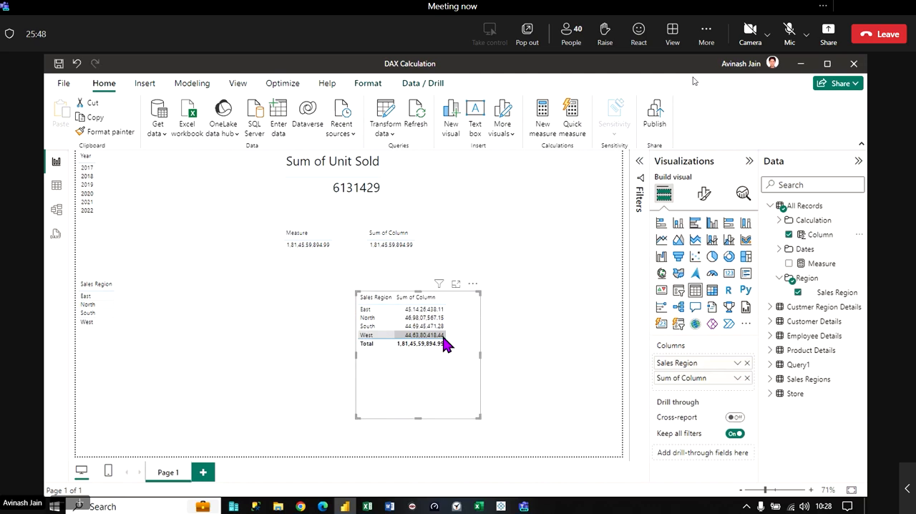
click(151, 300)
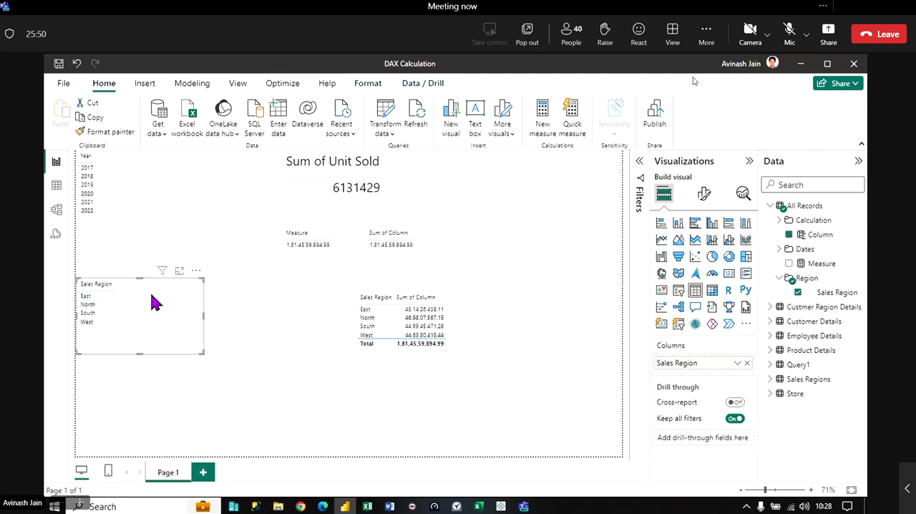
drag(816, 263, 183, 326)
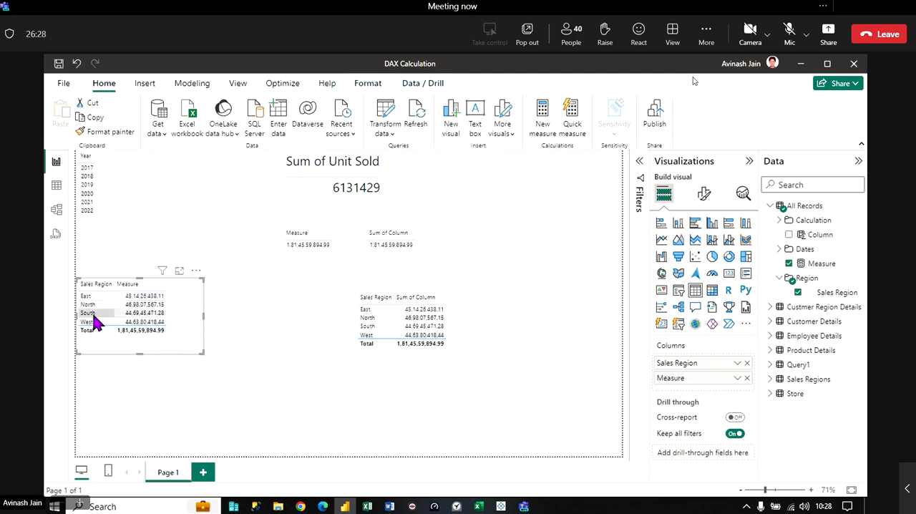
click(437, 362)
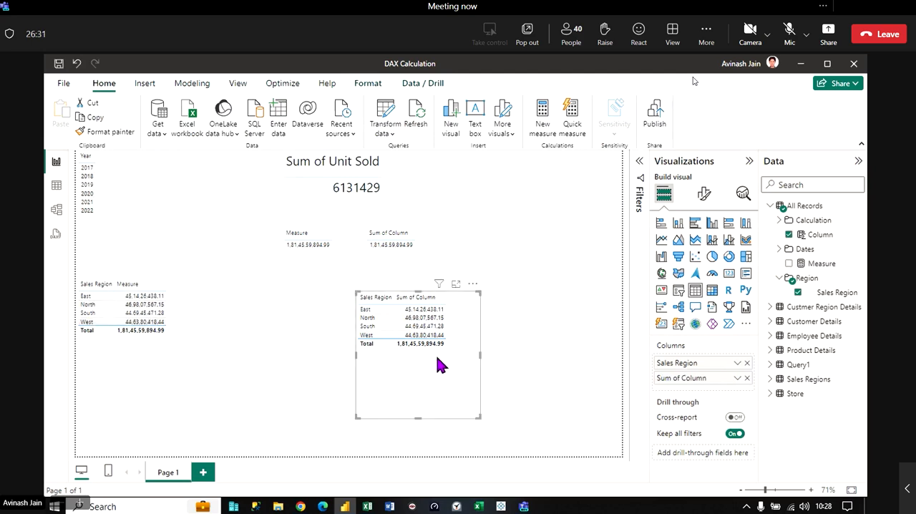
- Switch to the Teams meeting, admit the participant waiting in the lobby, and return to the Power BI report
mouse_move(523, 506)
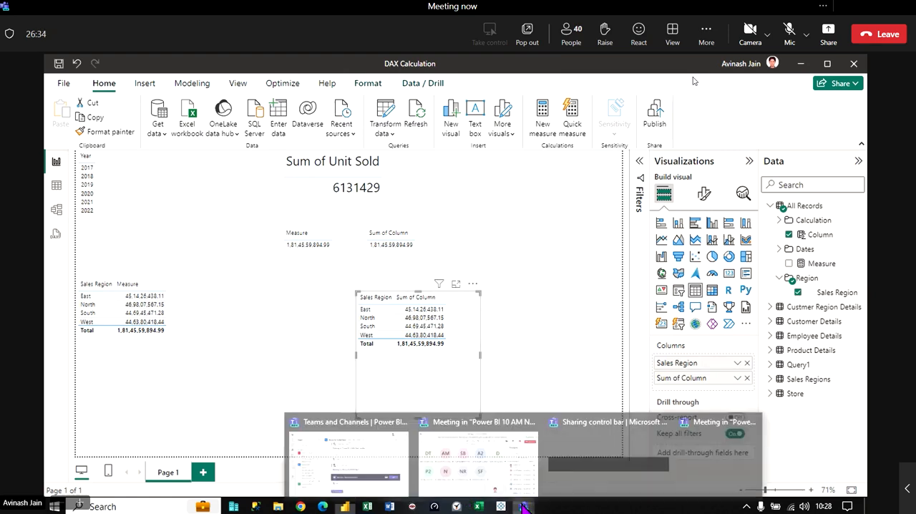
click(512, 468)
click(813, 285)
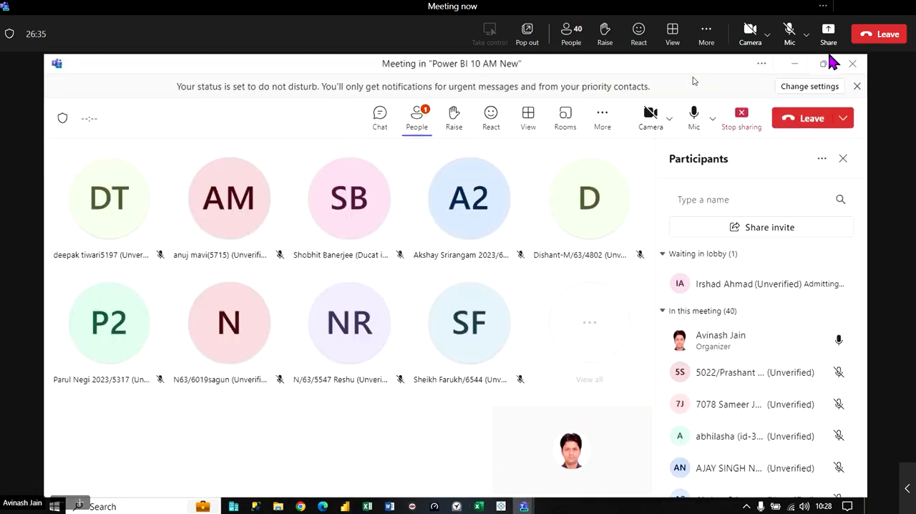
click(793, 64)
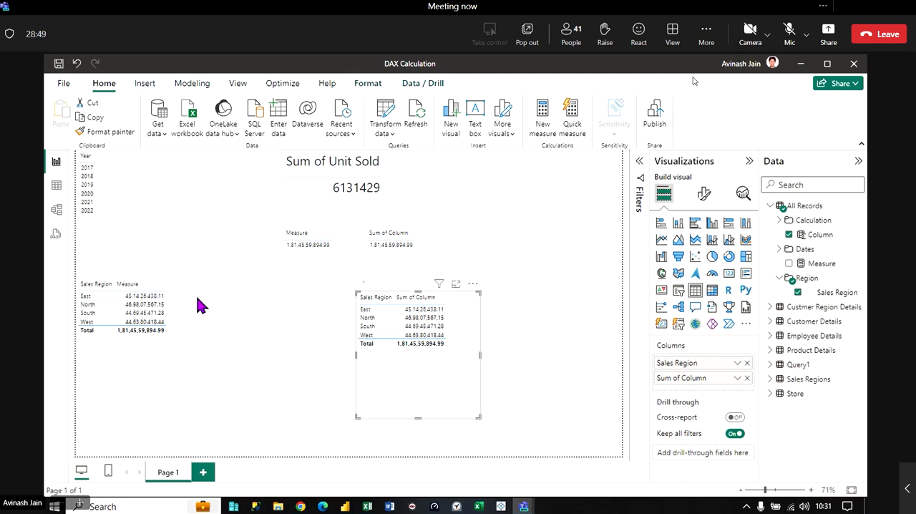
- Delete both Sales Region tables, the one showing Measure and the one showing Sum of Column, from the report page
click(187, 323)
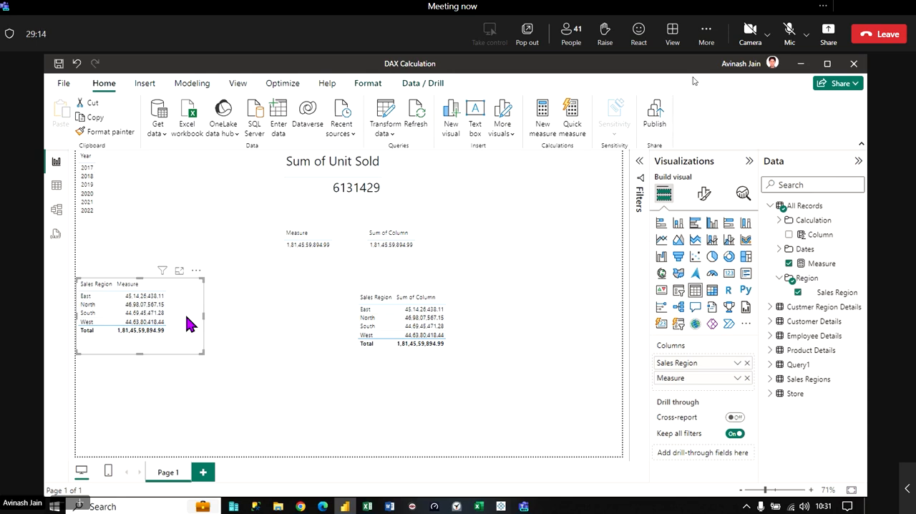
key(Delete)
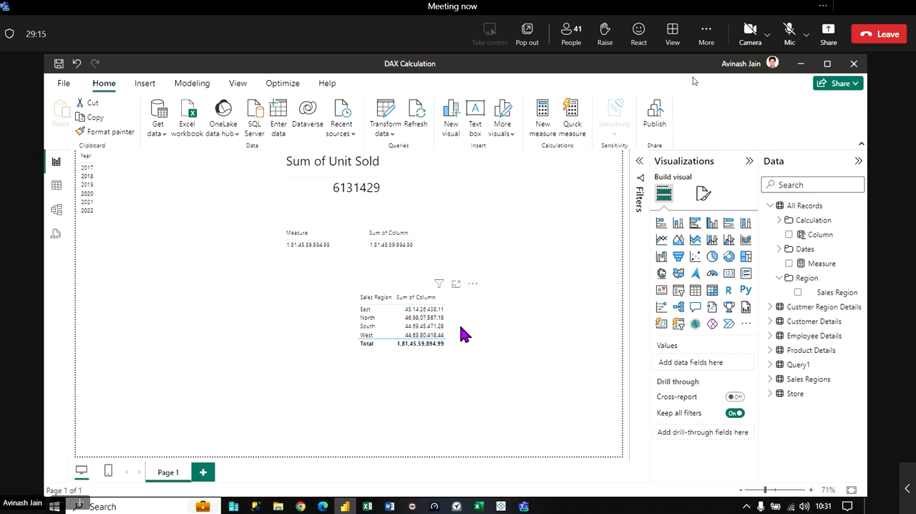
click(458, 328)
key(Delete)
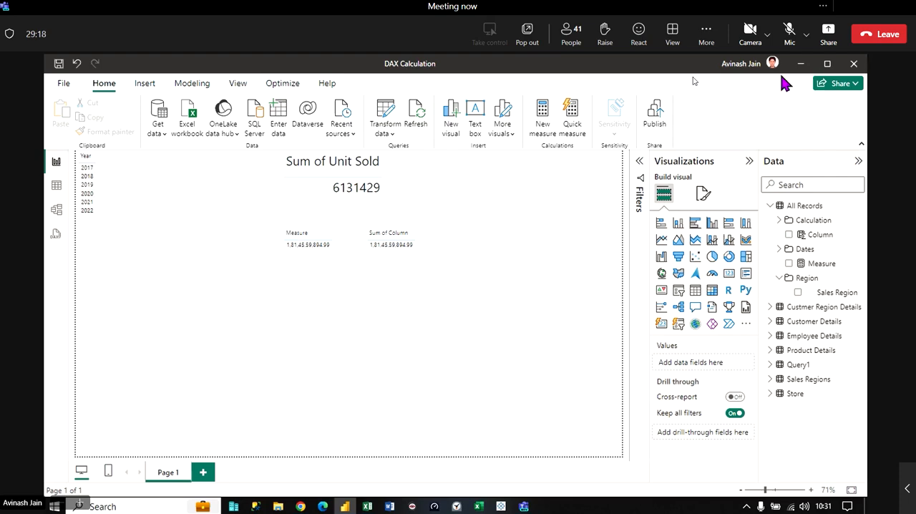
- Review the DAX Basics sheet in Excel and the table view in Power BI, returning to the SUM result under Calculated Measure in Excel
click(800, 64)
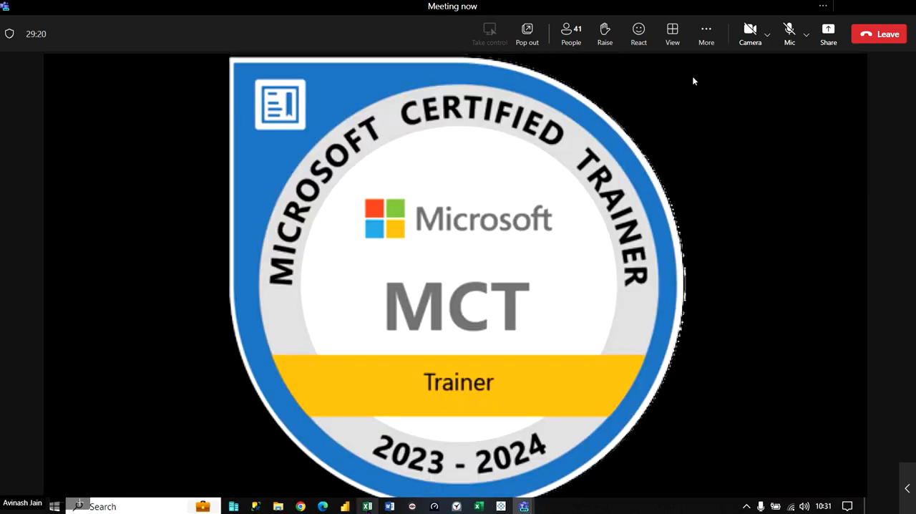
click(367, 506)
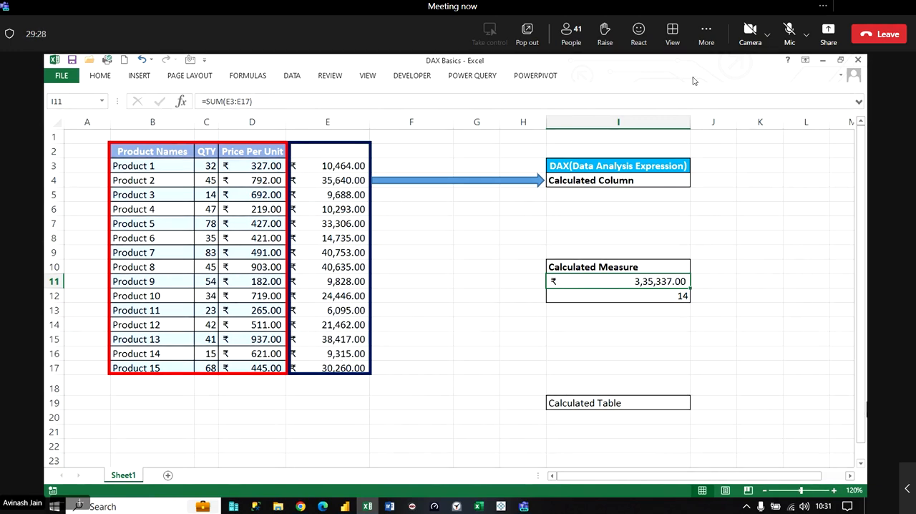
click(824, 348)
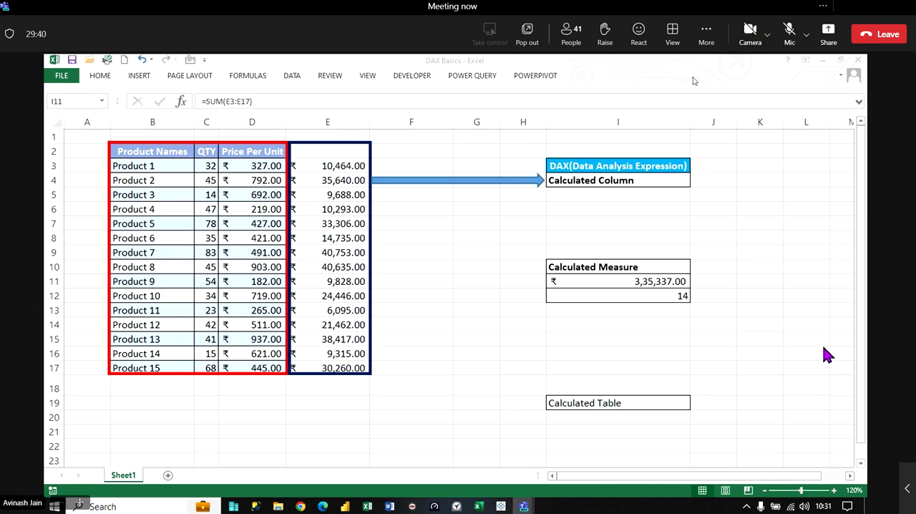
click(345, 507)
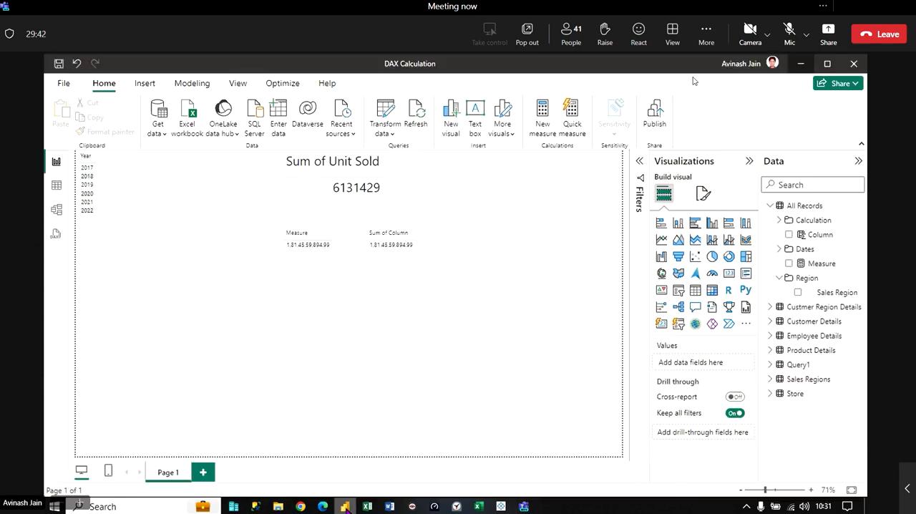
click(56, 186)
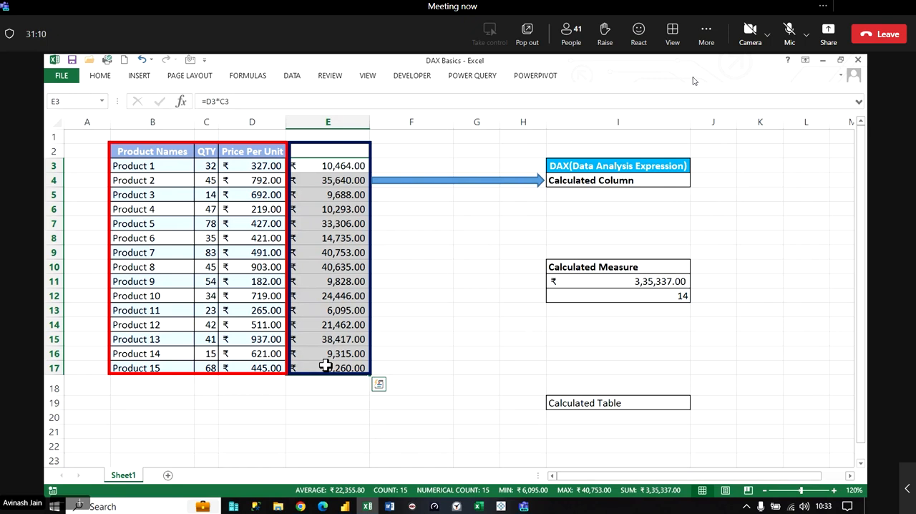
click(627, 281)
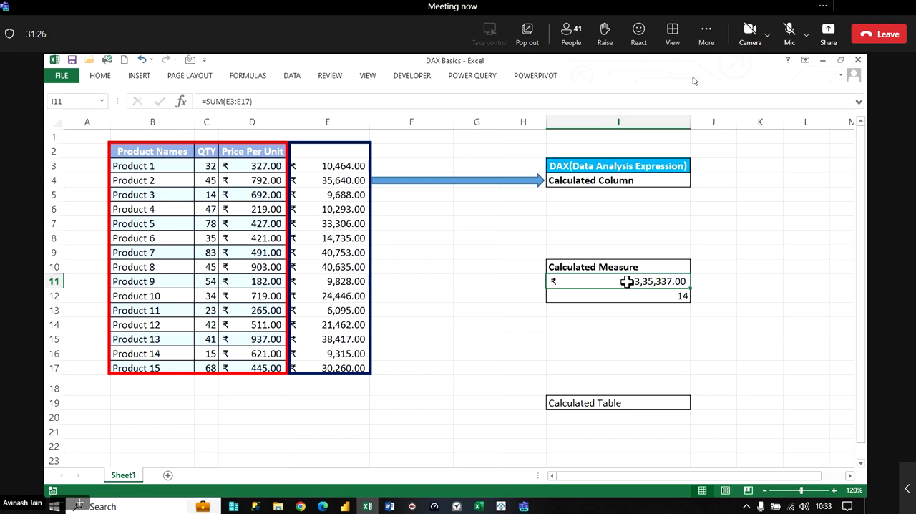
- Enter =SUMPRODUCT(C3:C17,D3:D17) in cell I13 under Calculated Measure, multiplying QTY by Price Per Unit
click(633, 310)
text(=)
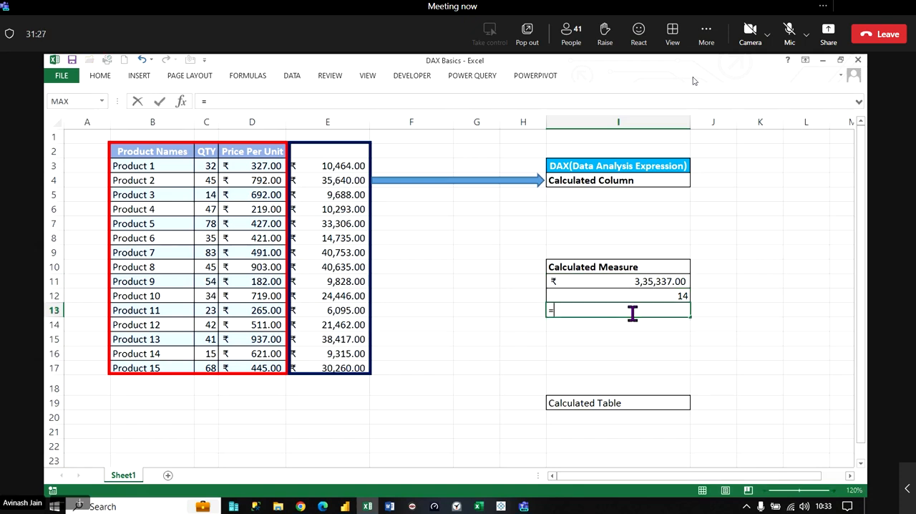
text(sumpro)
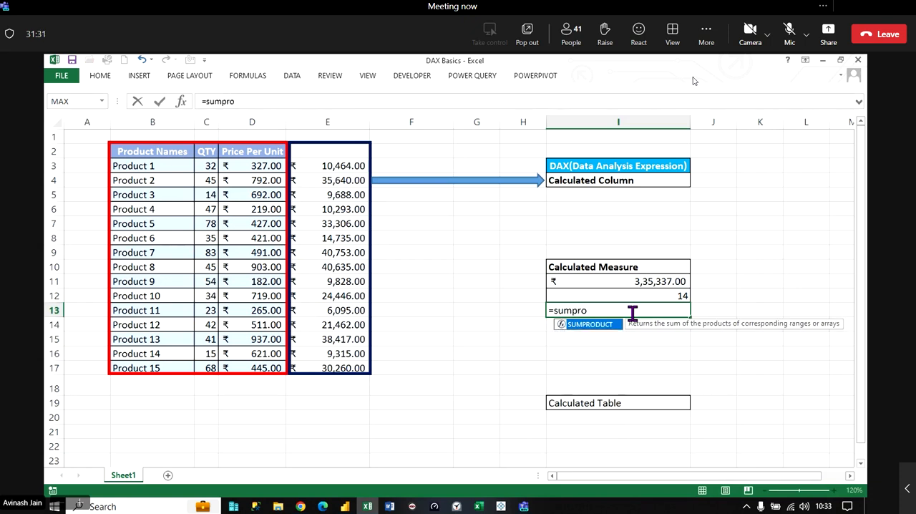
key(Tab)
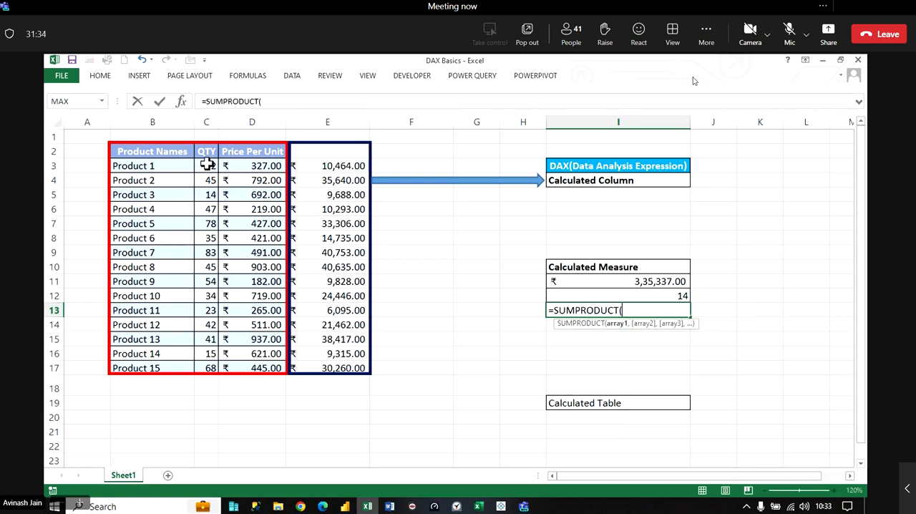
drag(203, 166, 204, 367)
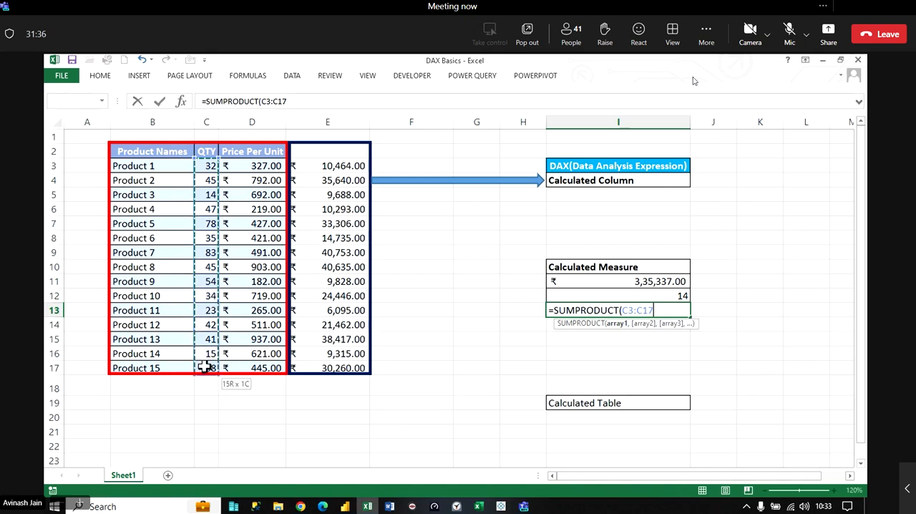
text(,)
drag(250, 166, 254, 356)
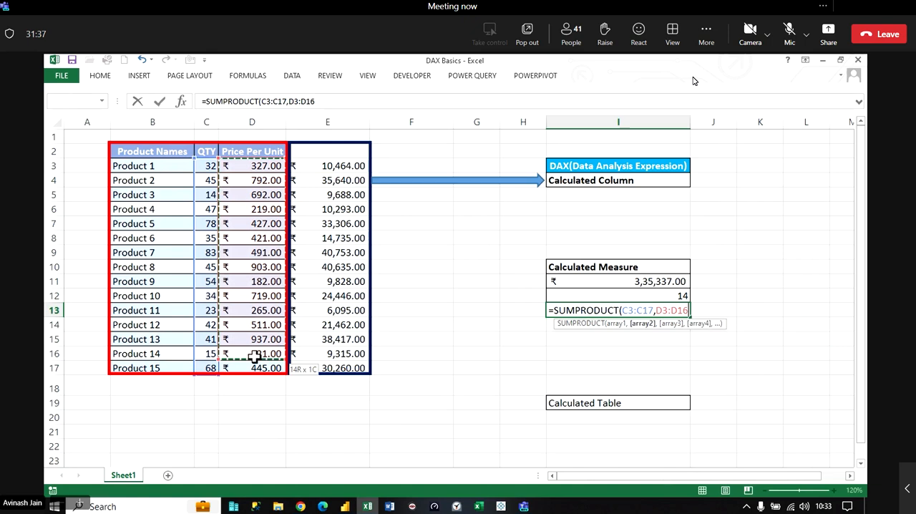
drag(255, 356, 263, 372)
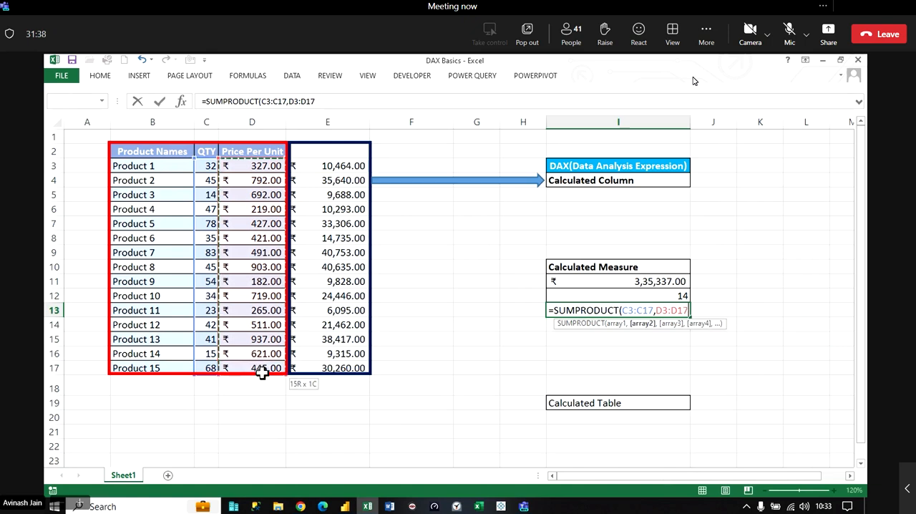
drag(263, 372, 263, 372)
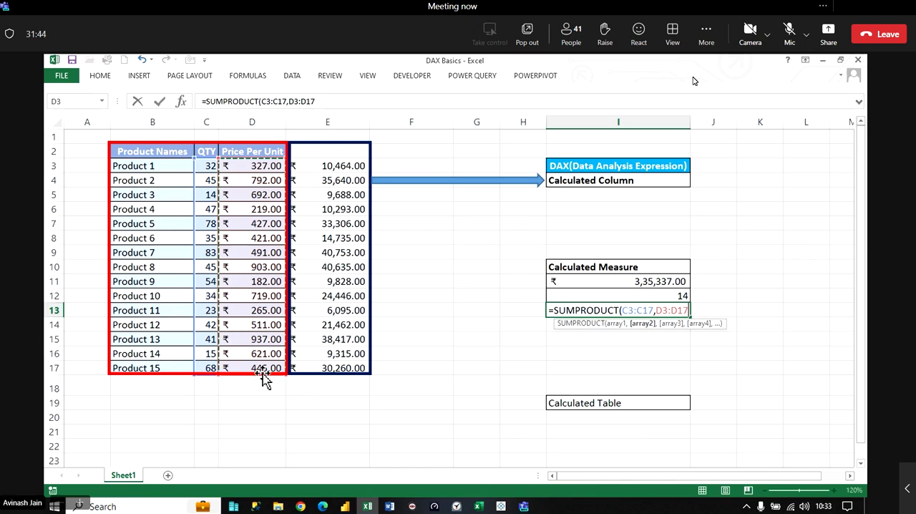
key(Return)
key(Up)
key(Up)
key(Up)
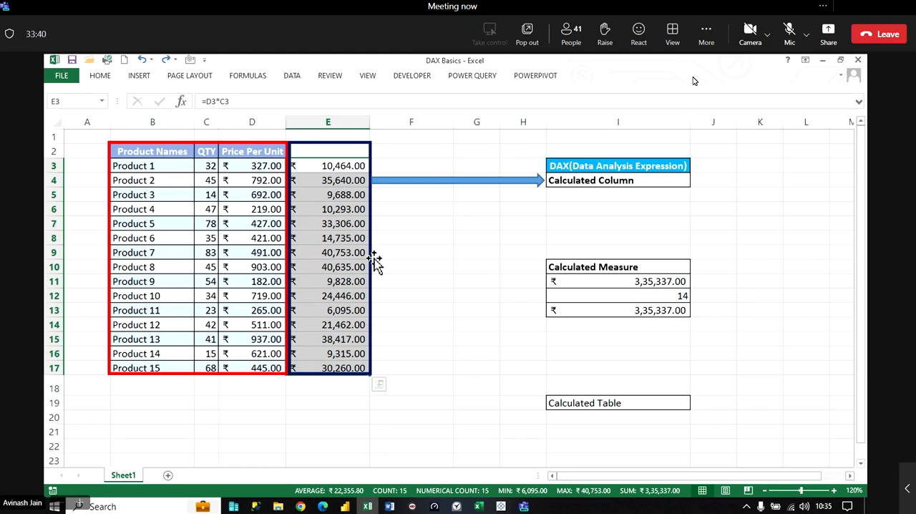
- Move the dark blue rectangle below the product table and the blue arrow above the Calculated Measure block
click(376, 261)
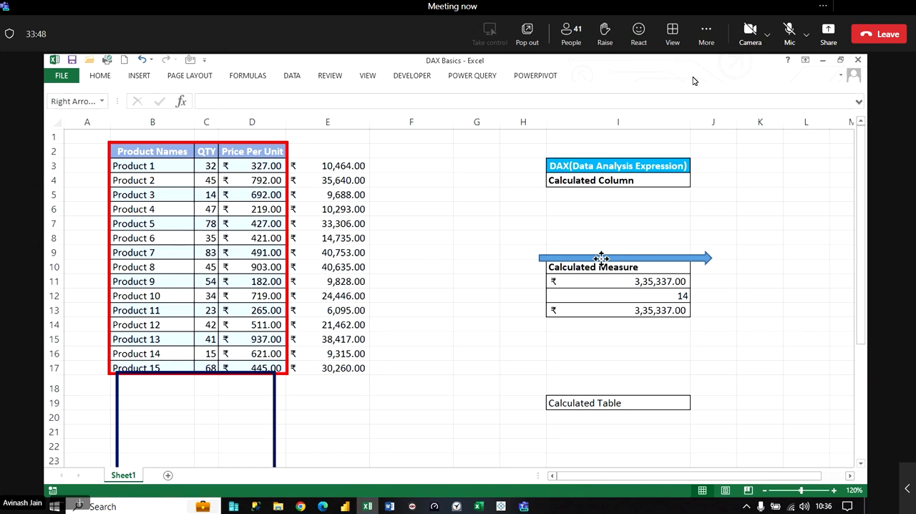
drag(601, 258, 616, 233)
- Enter =IF(D3<=200,C3*D3,"") in cell F3 beside Product 1's calculated amount
click(405, 161)
text(=)
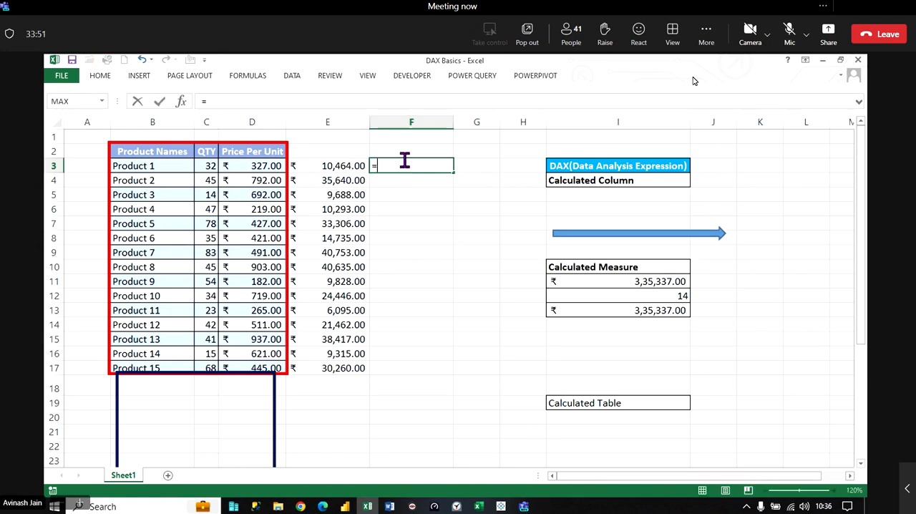
text(IF()
key(Left)
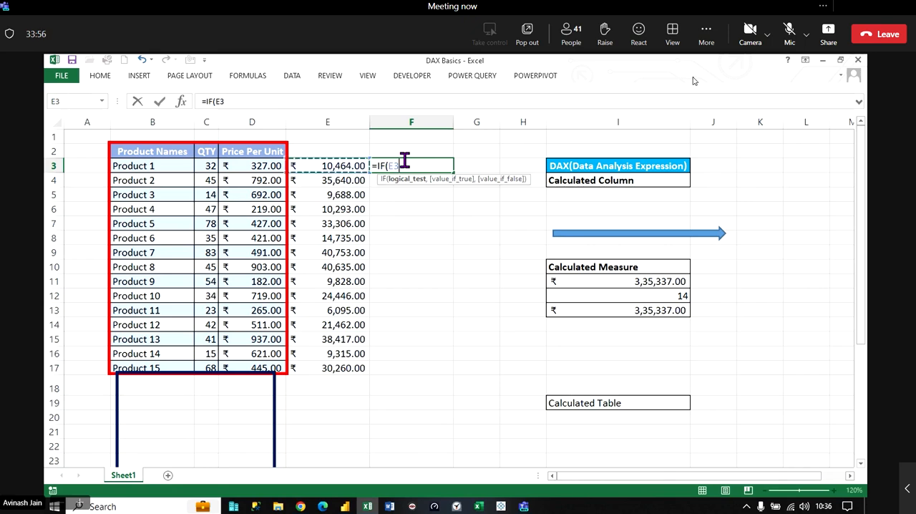
key(Left)
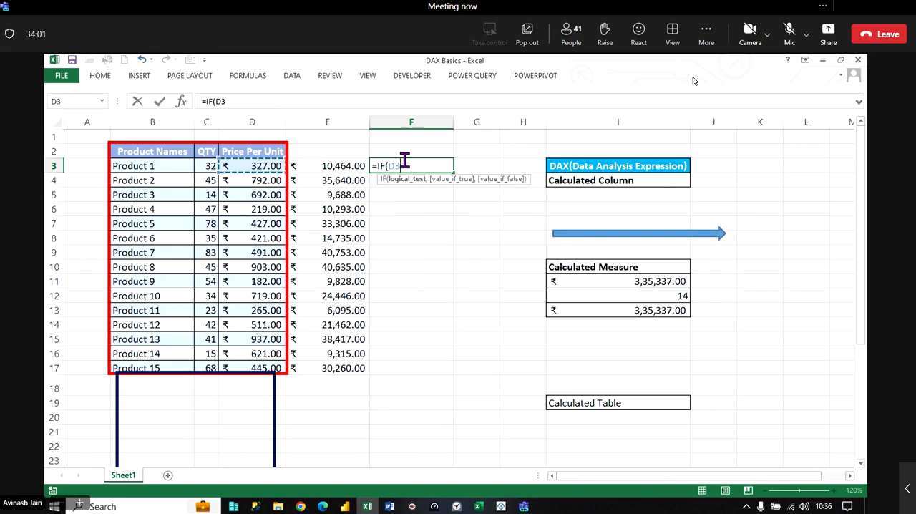
text(<)
text(=)
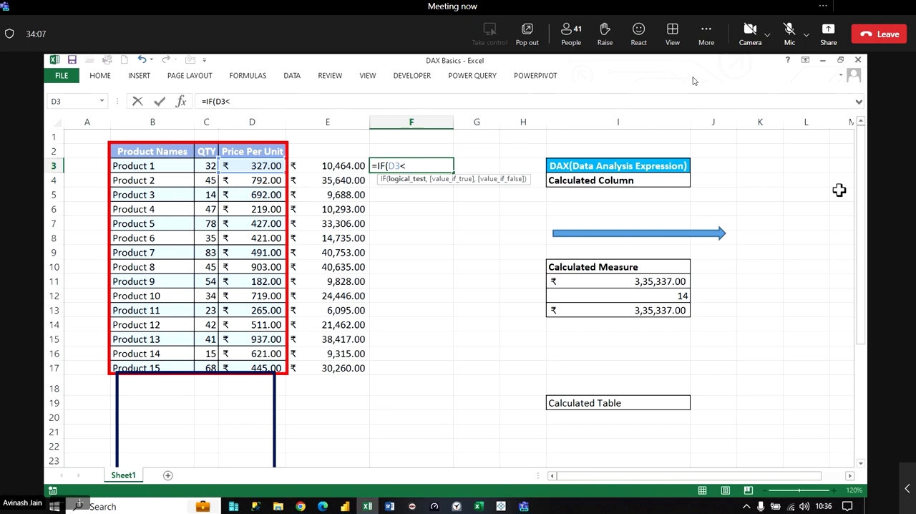
text(200,)
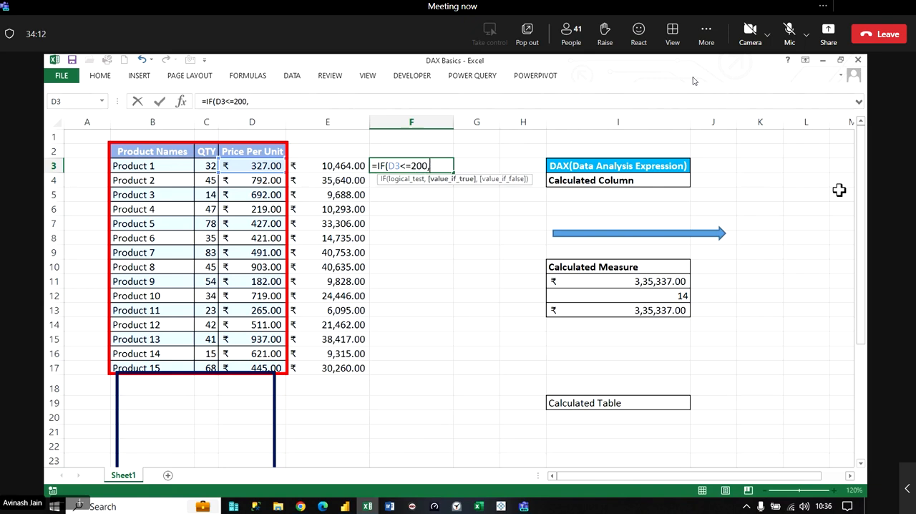
click(207, 165)
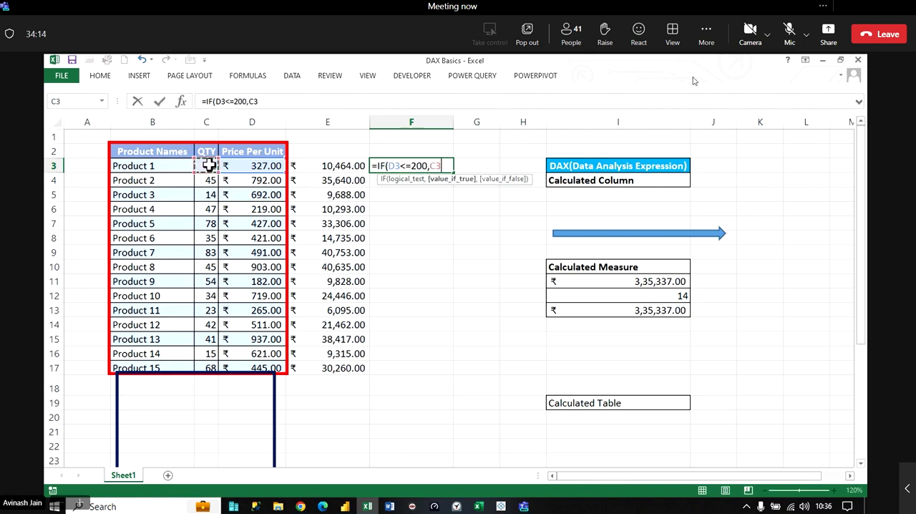
text(*)
click(247, 167)
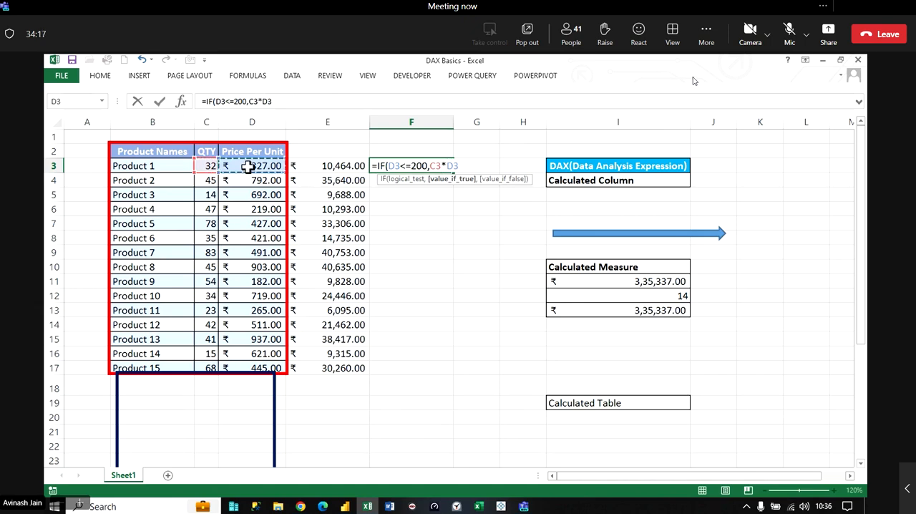
text(,)
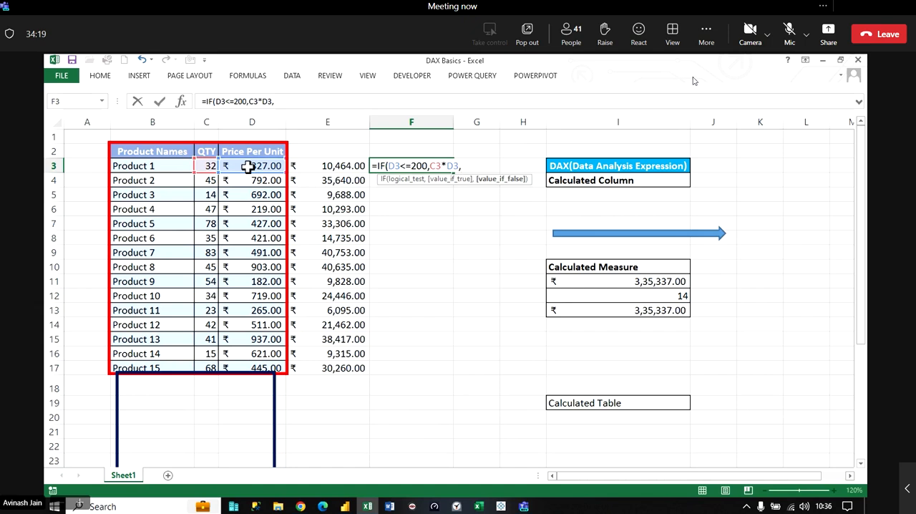
text(""))
key(Return)
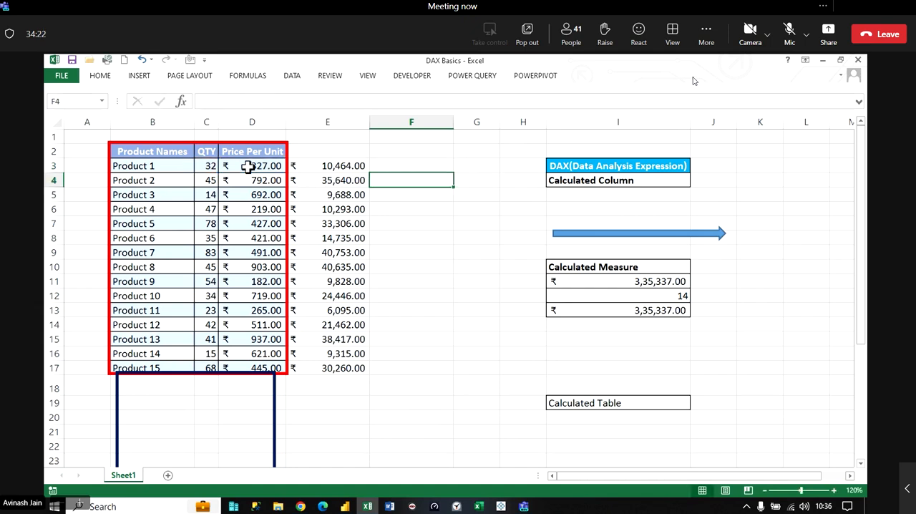
- Fill the IF formula from F3 down to F17 and inspect the Product 9 formula in F11
click(433, 163)
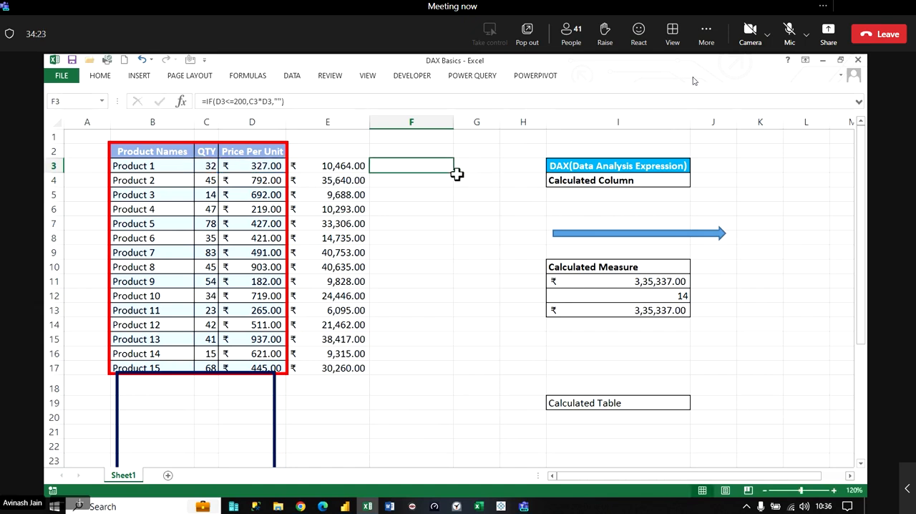
double_click(454, 173)
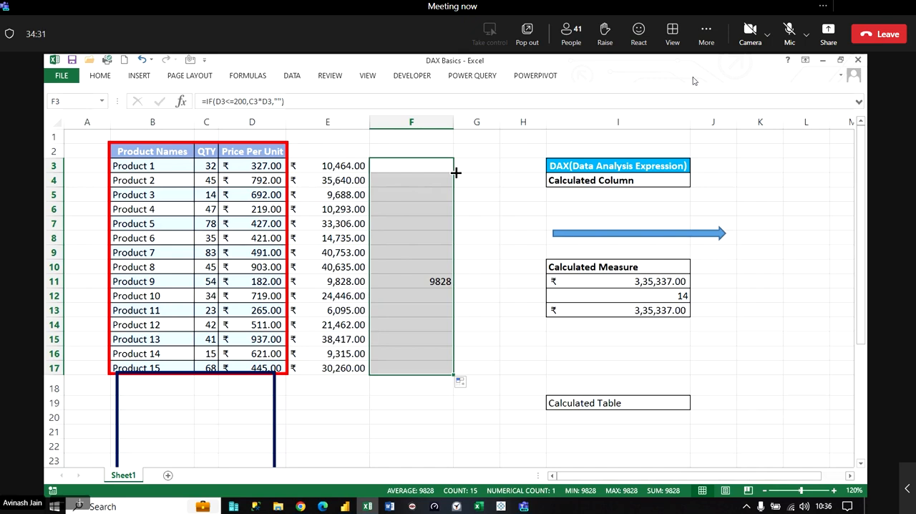
click(496, 185)
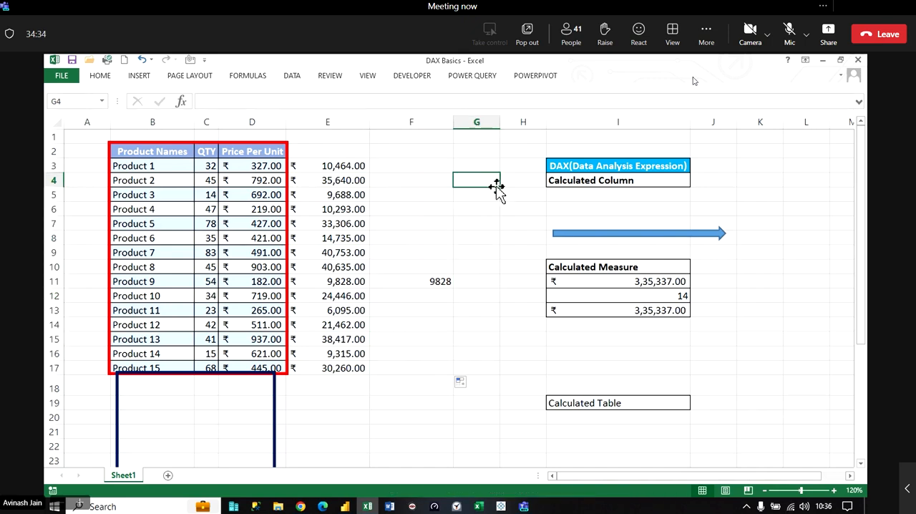
click(426, 280)
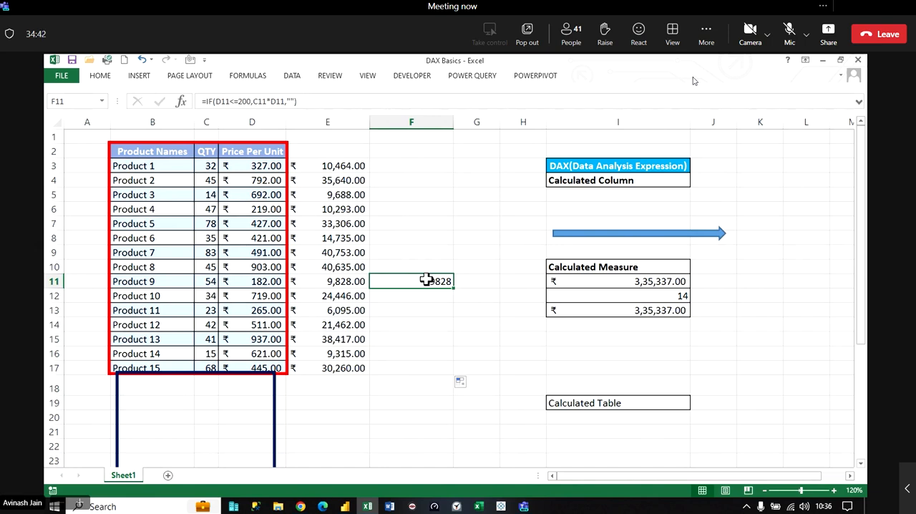
- Move the dark blue rectangle back beside the product table and widen it to enclose columns E and F
mouse_move(273, 420)
mouse_down()
mouse_move(433, 236)
mouse_move(446, 190)
mouse_up()
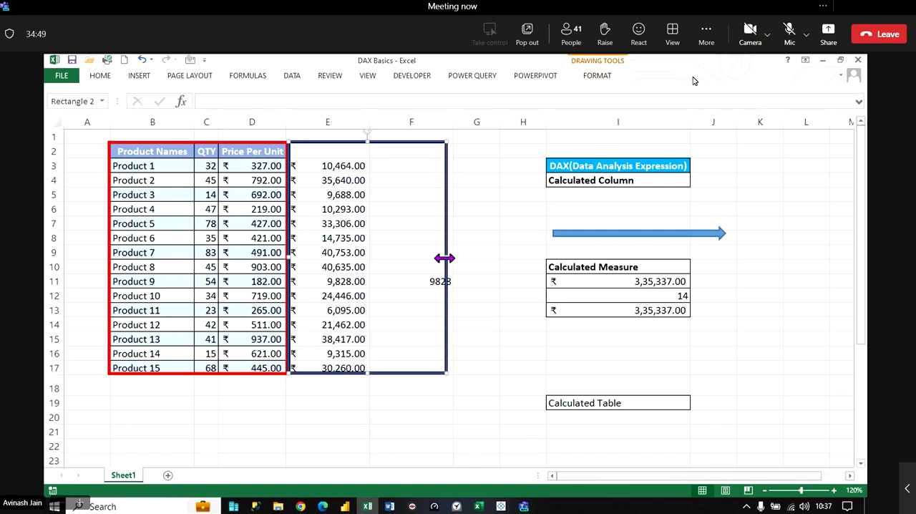
drag(444, 258, 452, 259)
- Set the price limit in column F's IF formulas to 300 and open the Product 4 formula in F6 for review
double_click(405, 163)
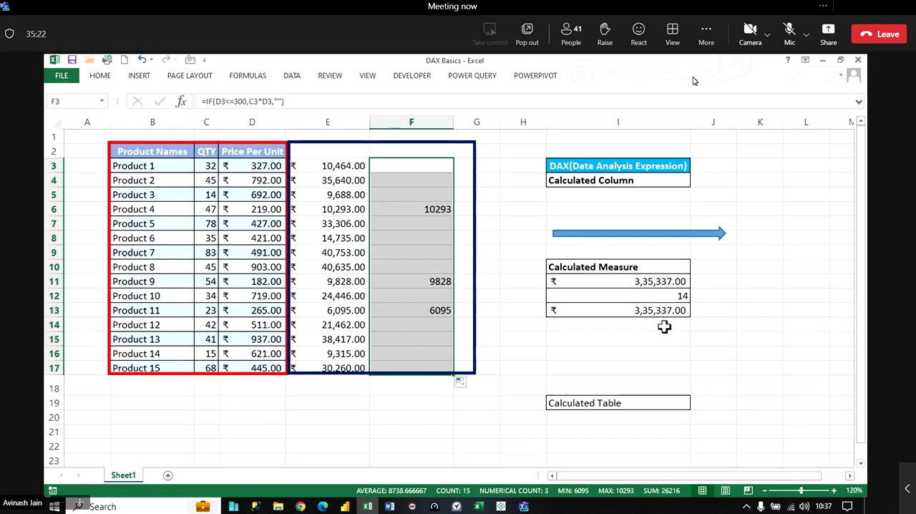
click(651, 321)
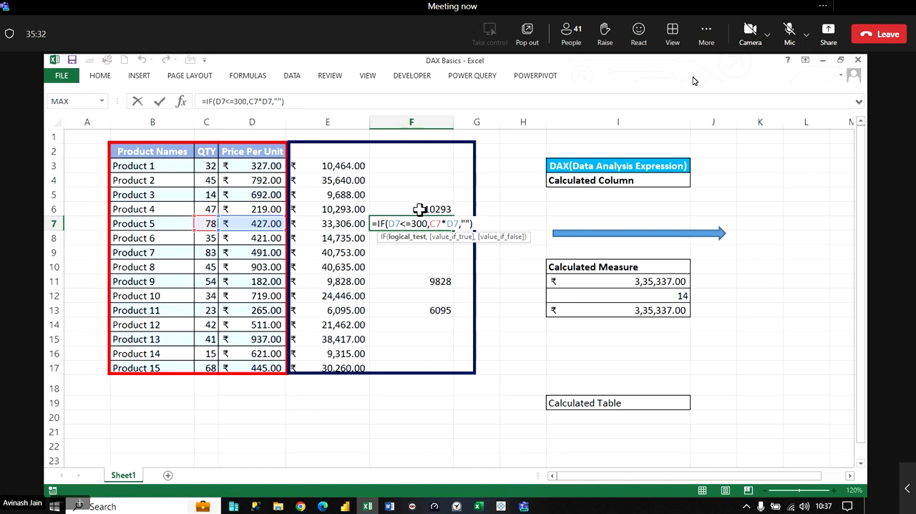
double_click(420, 208)
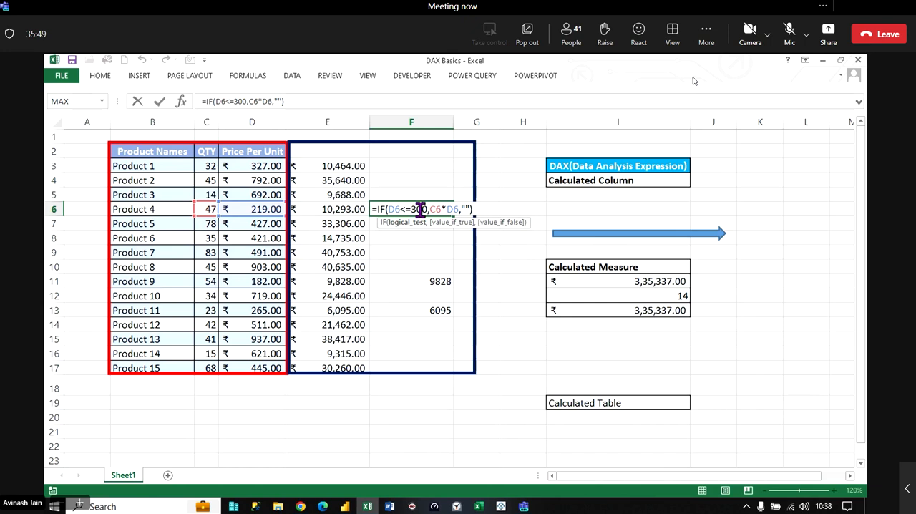
- Close the Product 4 formula and enter =SUMPRODUCT((C3:C17*D3:D17)*(D3:D17<=300)) in I14 below the calculated measures
key(Return)
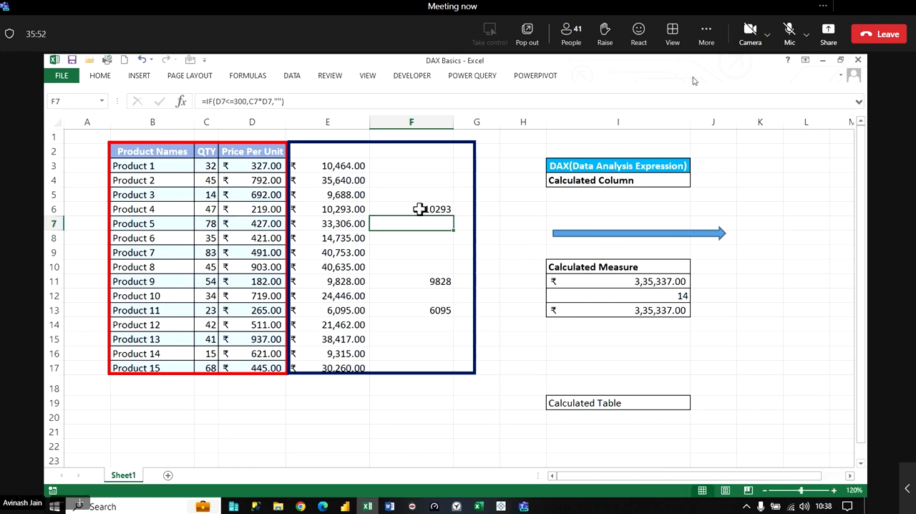
click(420, 209)
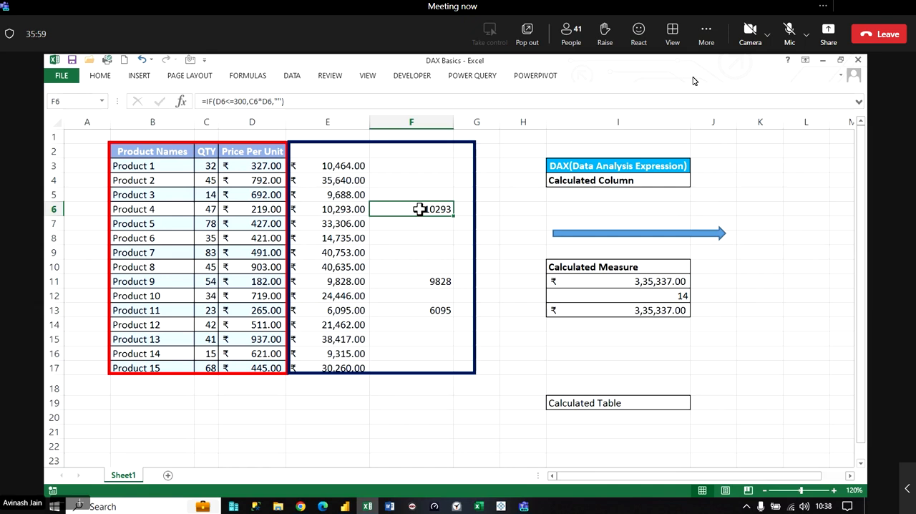
click(658, 325)
text(=su)
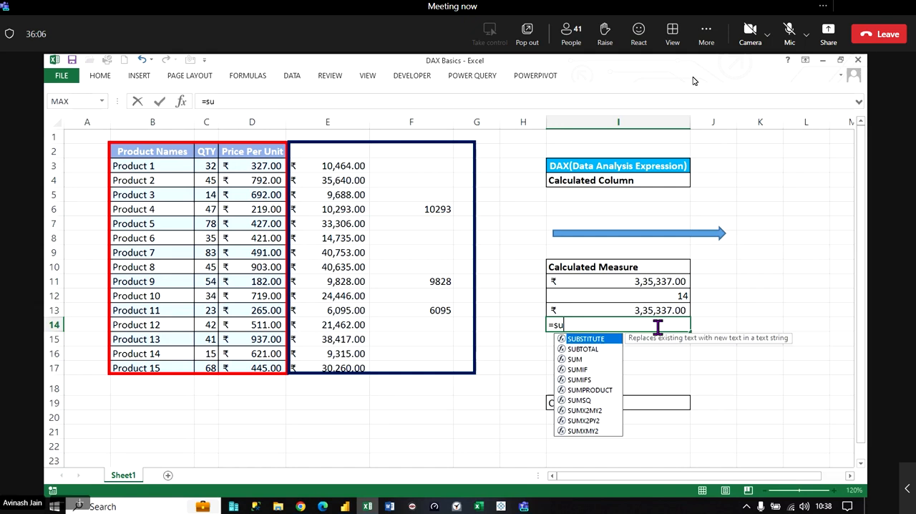
text(mp)
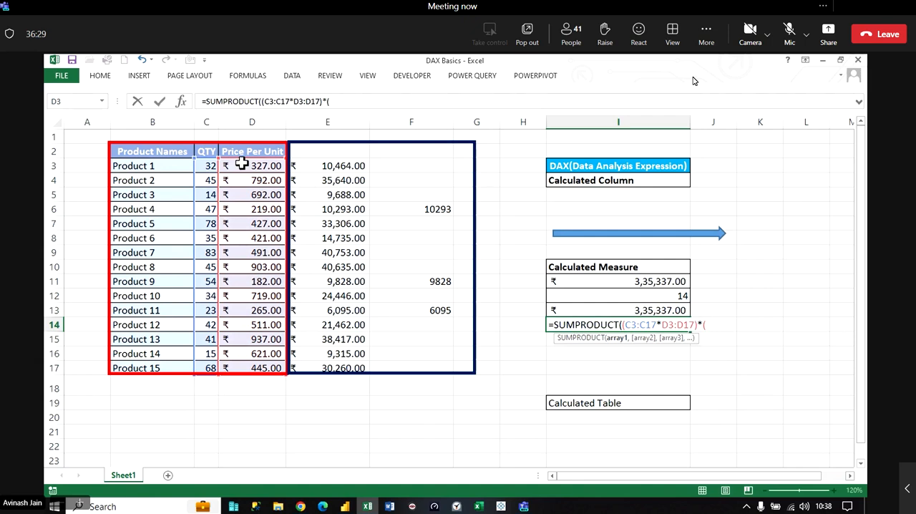
drag(243, 163, 257, 362)
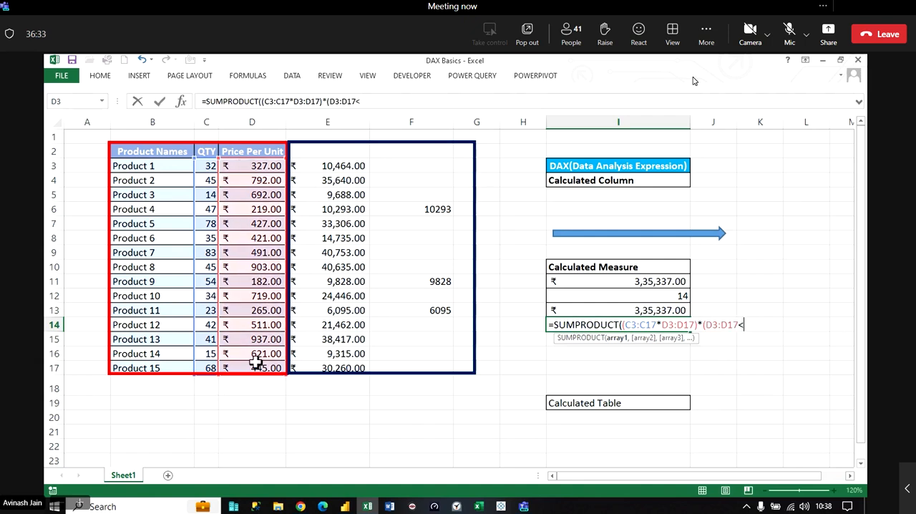
text(<=300)
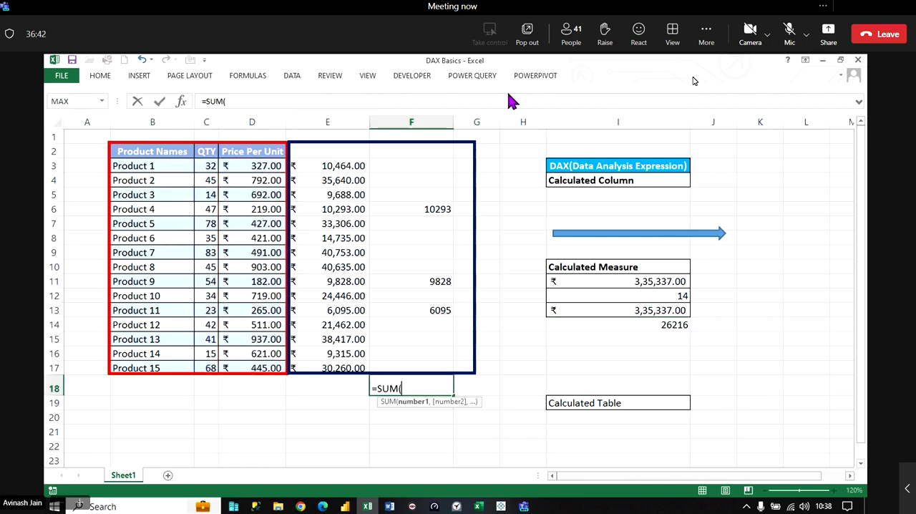
- Cross-check the filtered amounts with =SUM(F3:F17) in F18, and clear that cell
drag(412, 165, 430, 373)
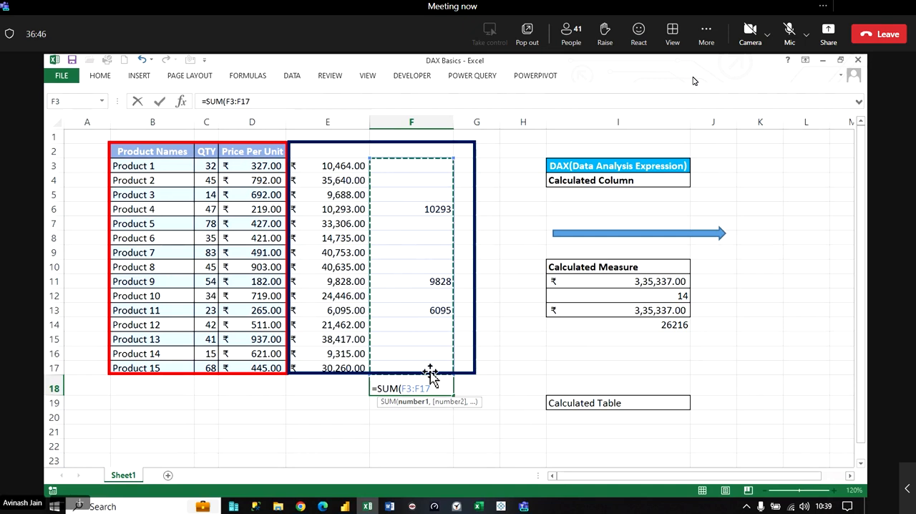
key(ctrl+Return)
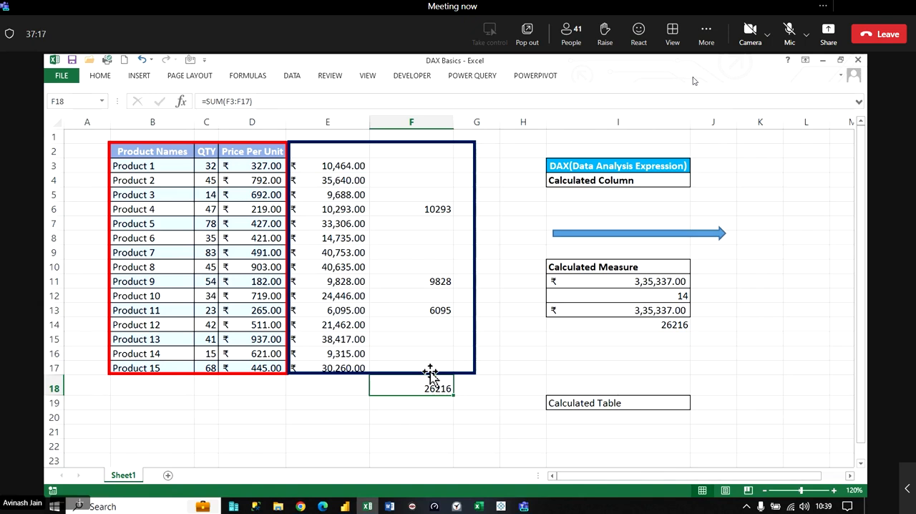
click(430, 397)
click(432, 388)
key(Delete)
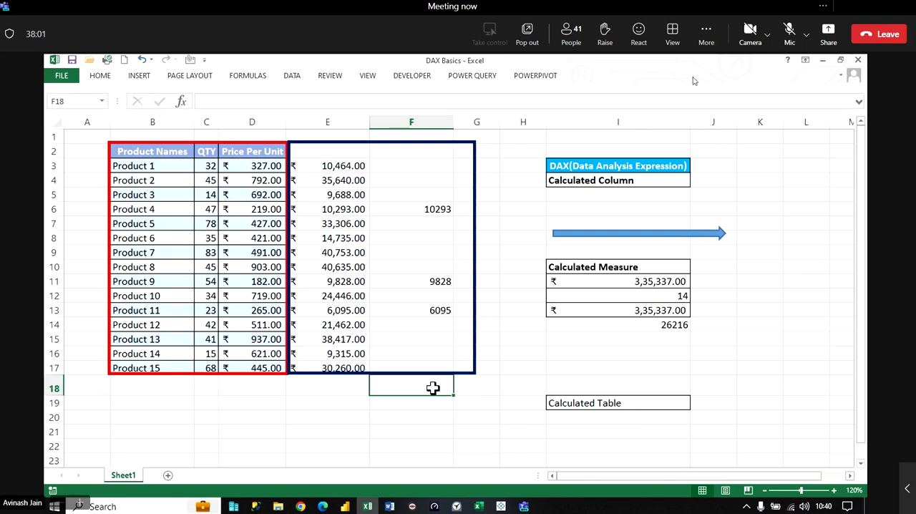
- Make the Calculated Table label in I19 bold
click(629, 391)
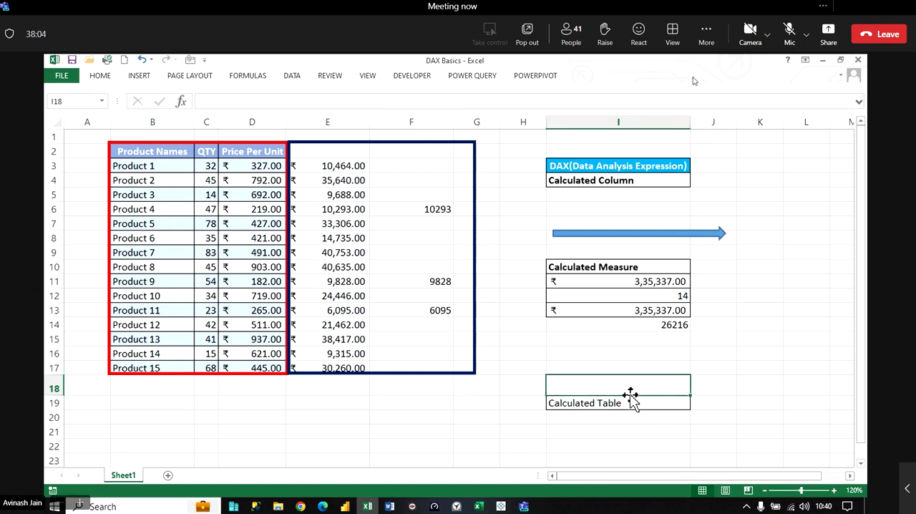
click(634, 402)
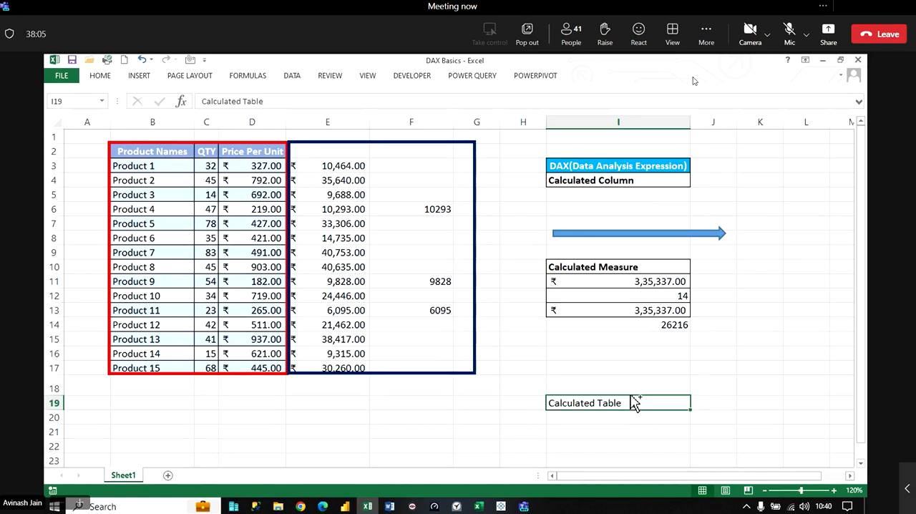
key(ctrl+b)
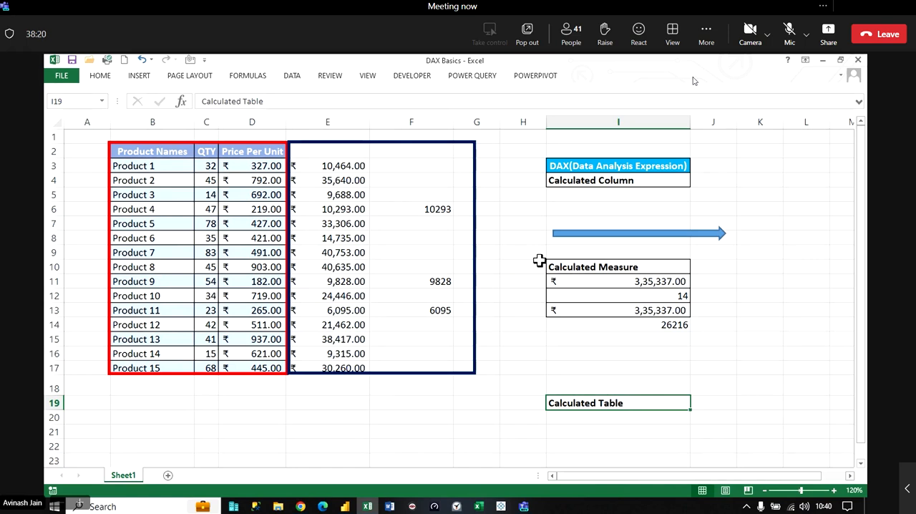
- Narrow the dark blue rectangle to column F's edge and fit the blue arrow between it and the Calculated Column label
click(474, 254)
drag(475, 253, 457, 256)
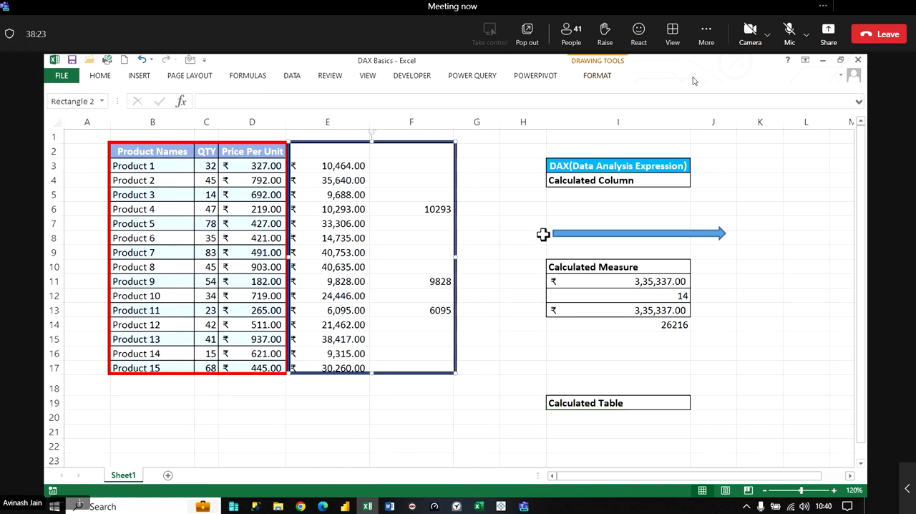
click(569, 229)
drag(569, 229, 476, 174)
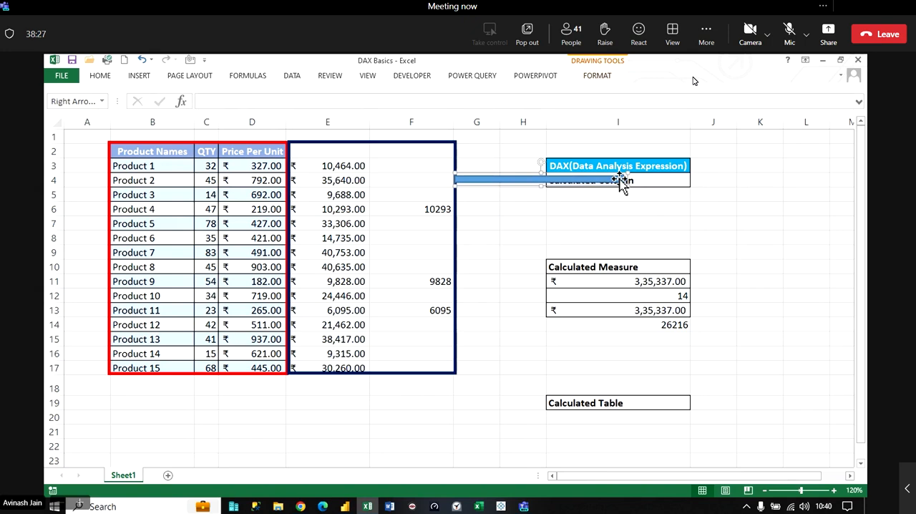
drag(621, 181, 542, 191)
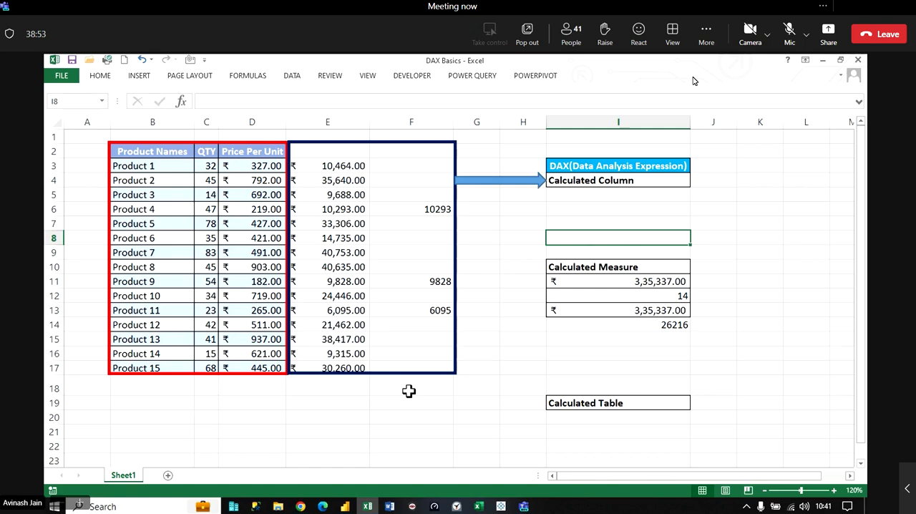
- Review the Calculated Table label and the blank Sheet2, and return to the product table on Sheet1
click(565, 419)
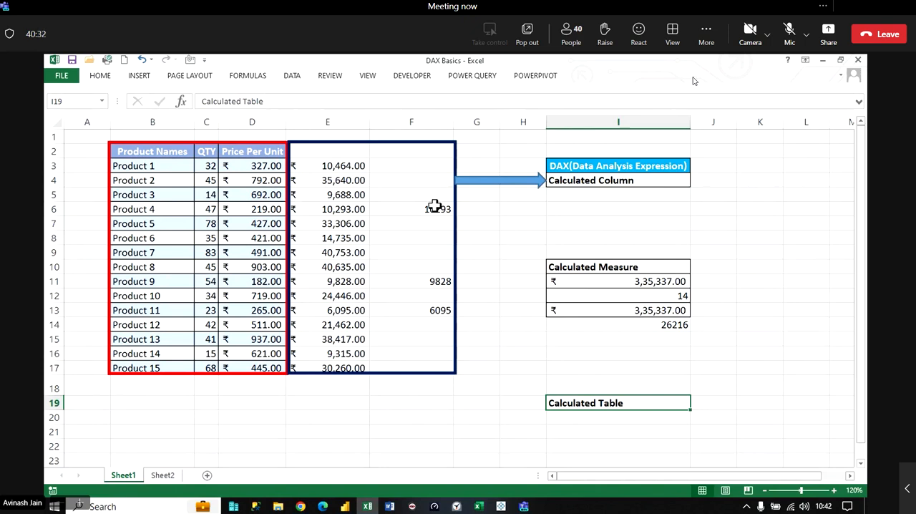
click(168, 475)
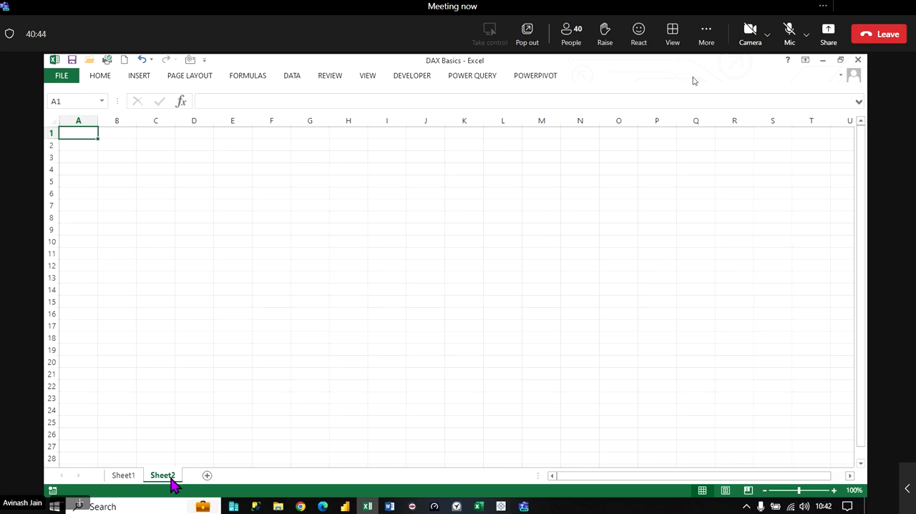
click(122, 479)
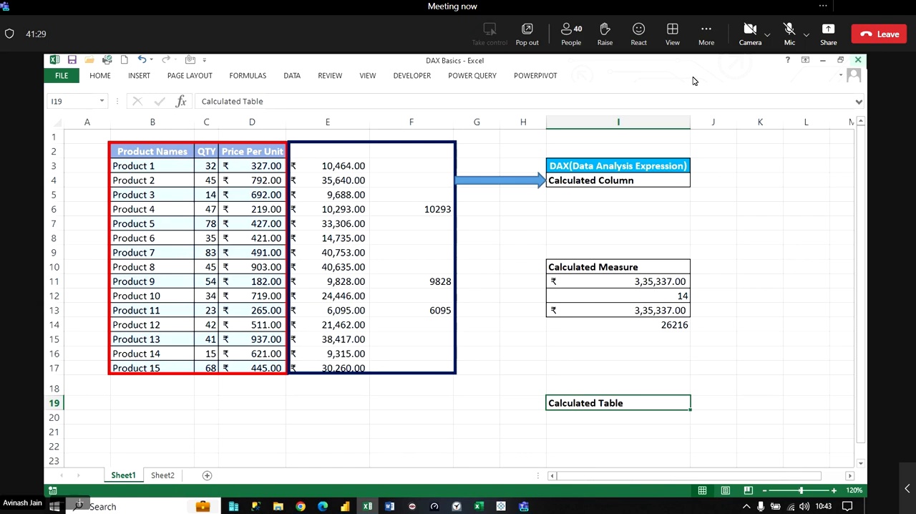
- On Sheet2, label B3 "Syntax:" and begin the DAX syntax in C4 with "Calculated Column/Measure/Table Name="
click(164, 476)
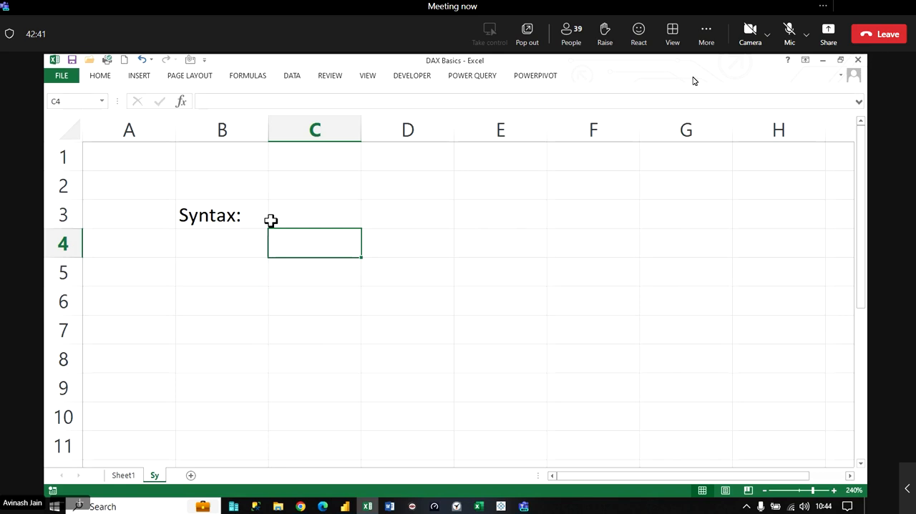
text(Calculated Coluj)
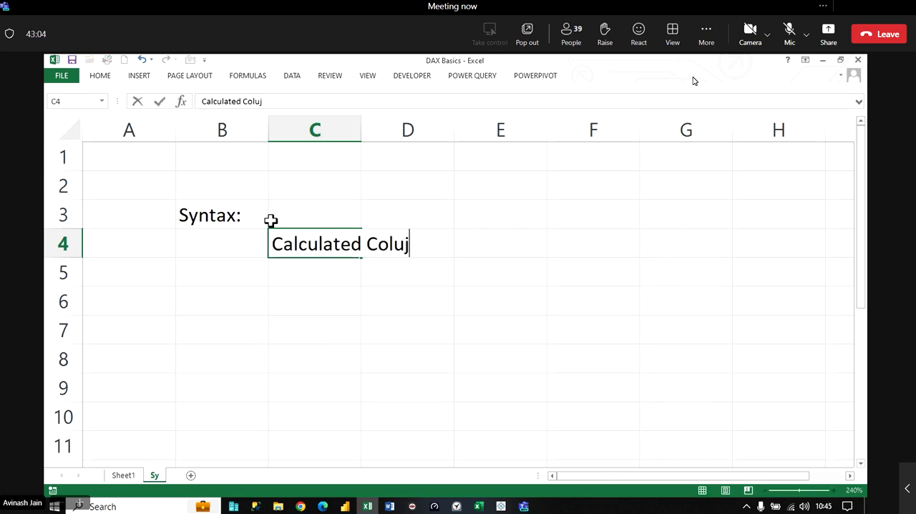
key(BackSpace)
text(mn/Measur)
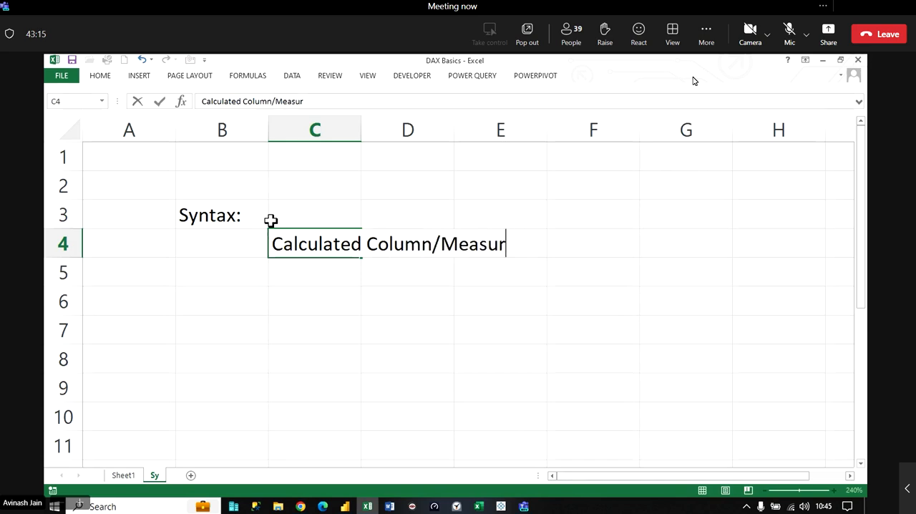
text(e)
text(/Table)
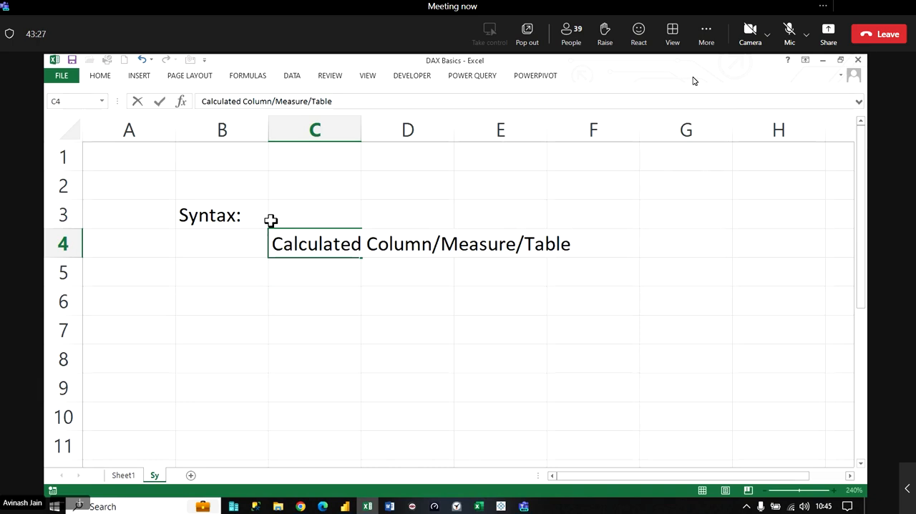
text(Name)
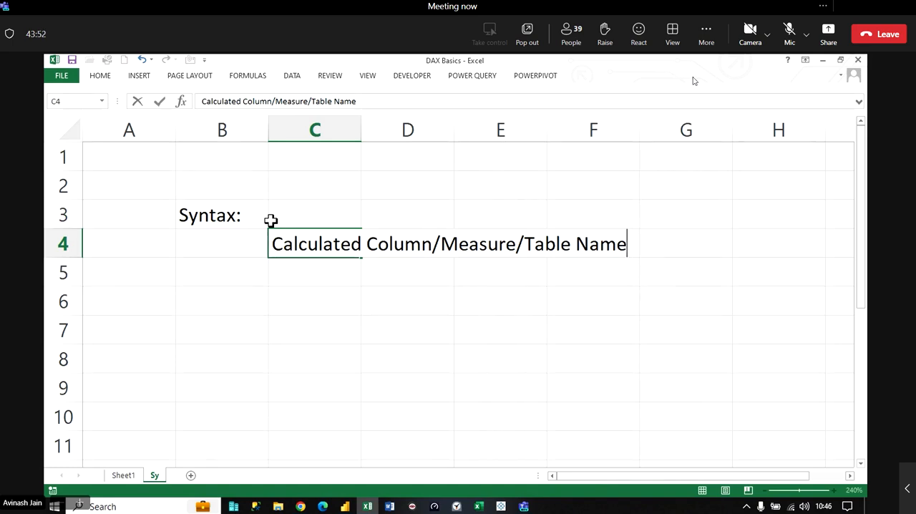
text(=)
- Check the Teams meeting window, return to Excel and continue the C4 syntax with "FunctionName()"
click(524, 506)
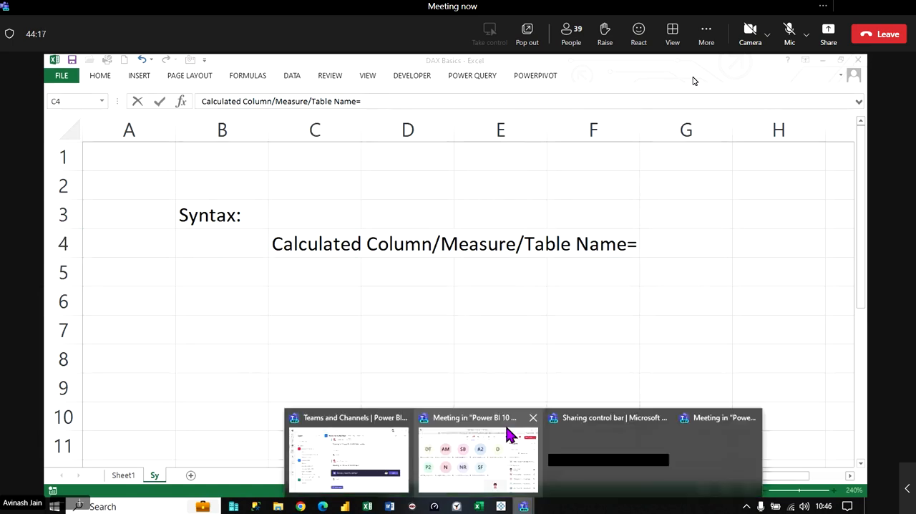
click(509, 435)
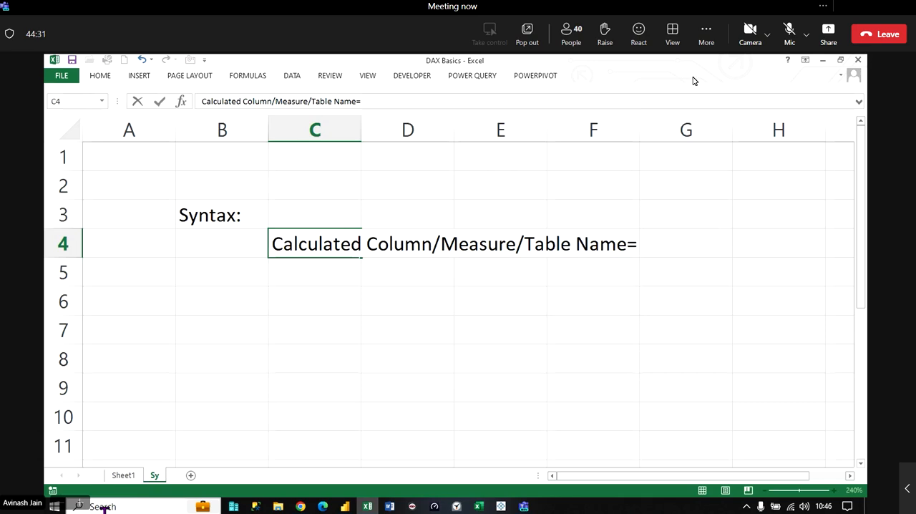
text(FunctionName)
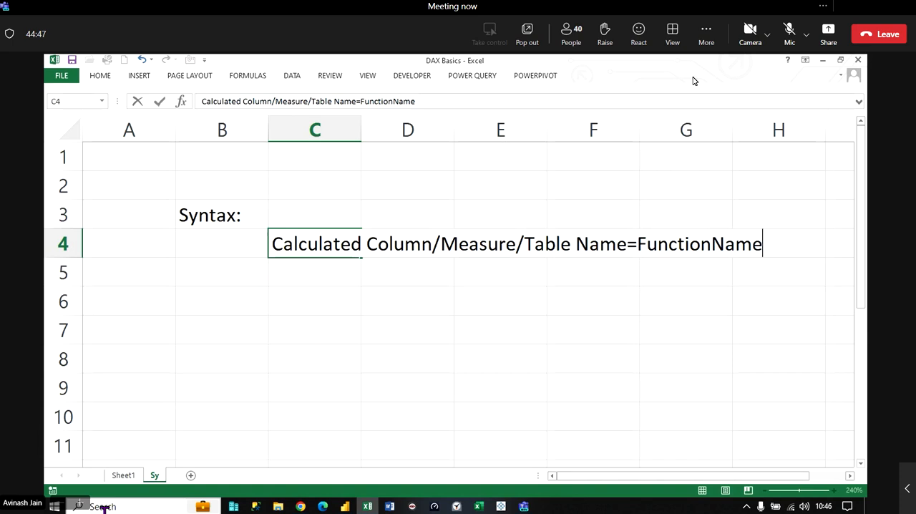
text(())
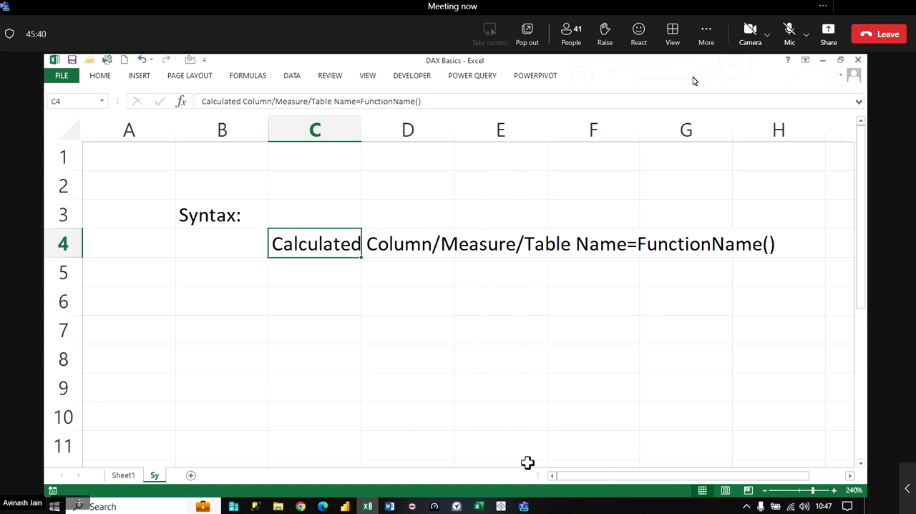
- Add "TableName1[ColumnName1],......" inside the FunctionName parentheses in C4
key(F2)
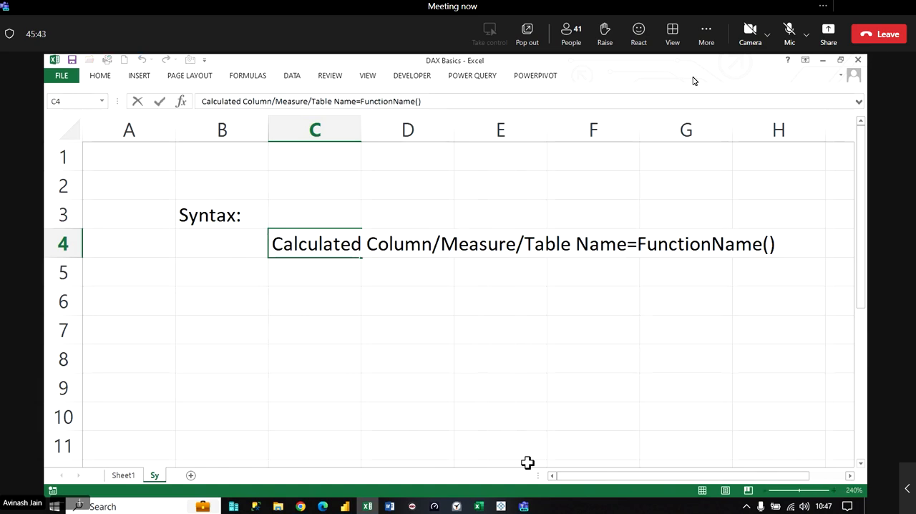
text(Tab)
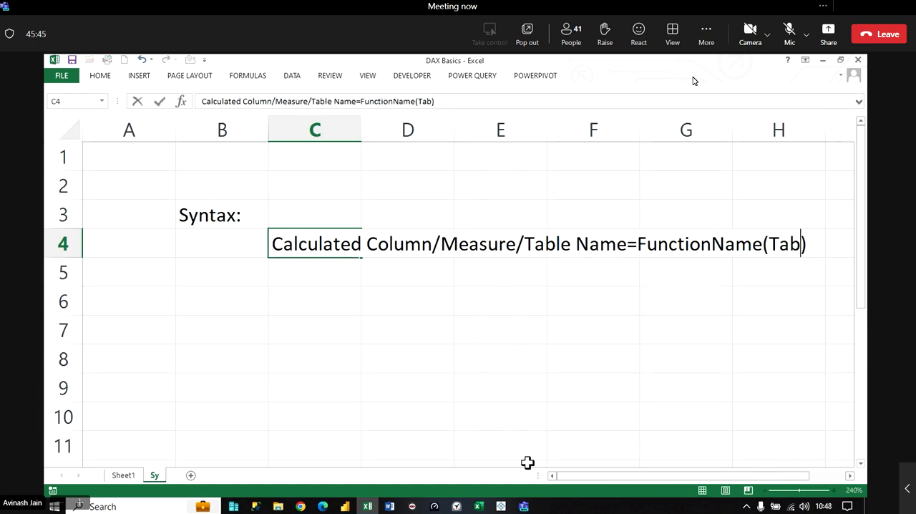
text(le1)
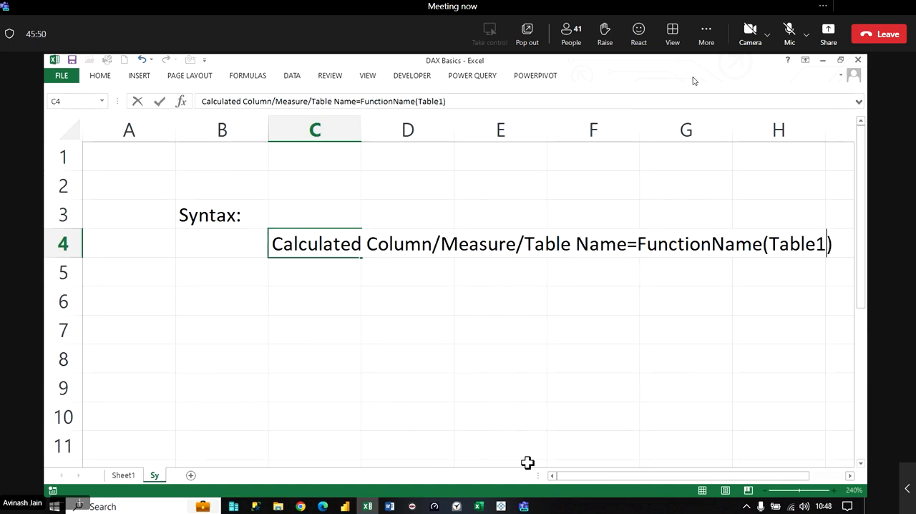
key(BackSpace)
text(Nam)
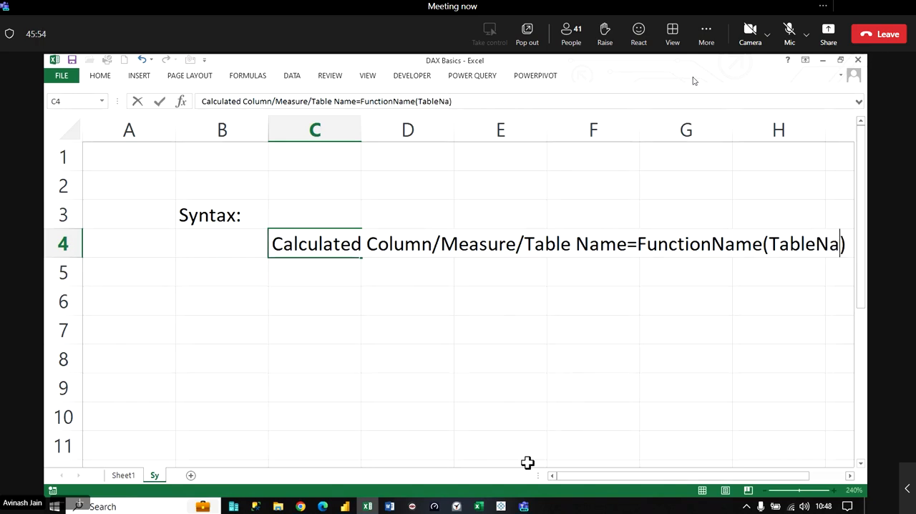
text(e1)
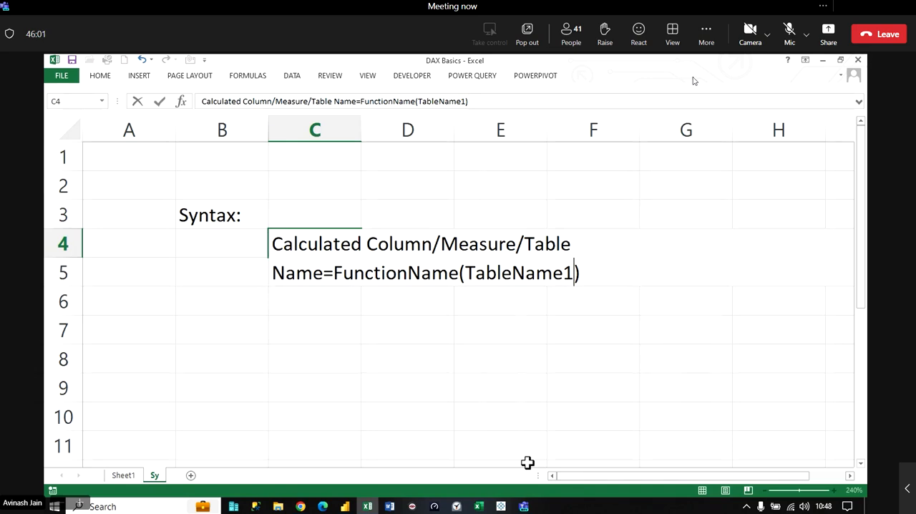
text([)
click(818, 435)
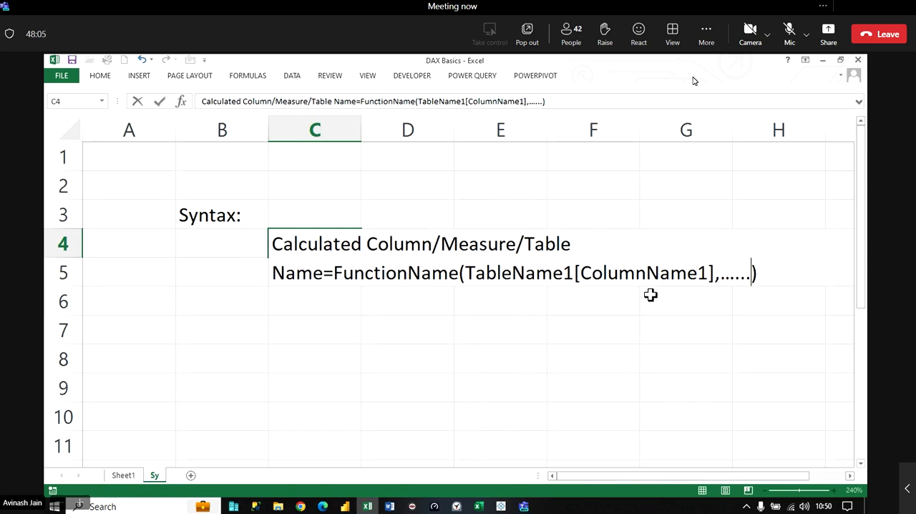
key(Return)
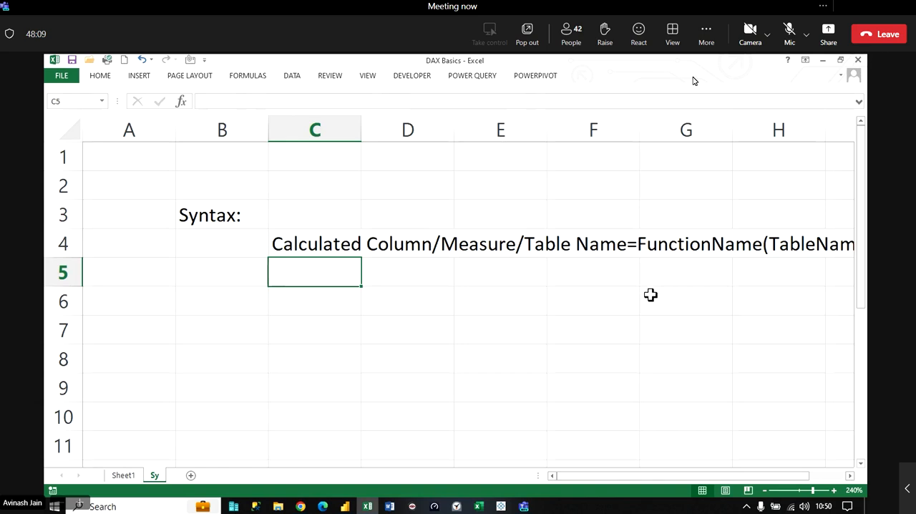
- Merge C4:H7 and wrap the syntax text, aligned to the left and vertically centred
drag(315, 243, 586, 326)
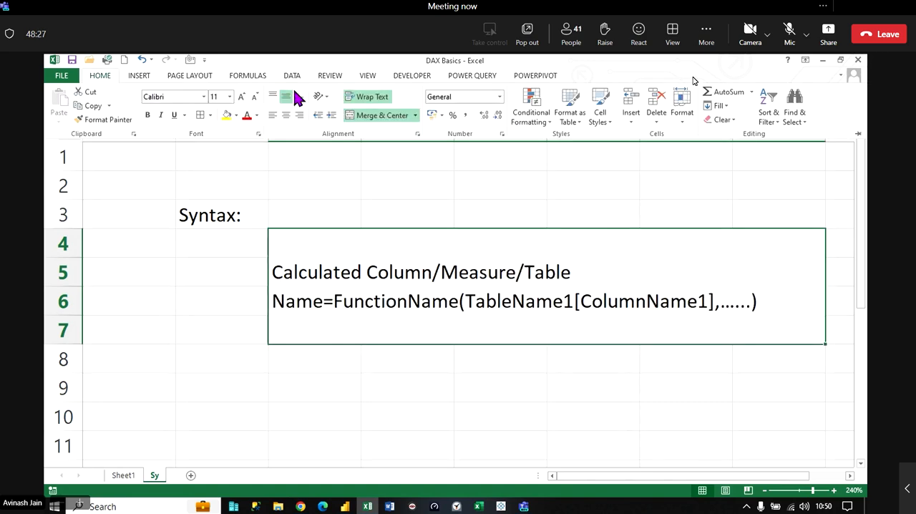
- Align the syntax text in the merged C4:H7 cell to the top
click(273, 96)
click(189, 415)
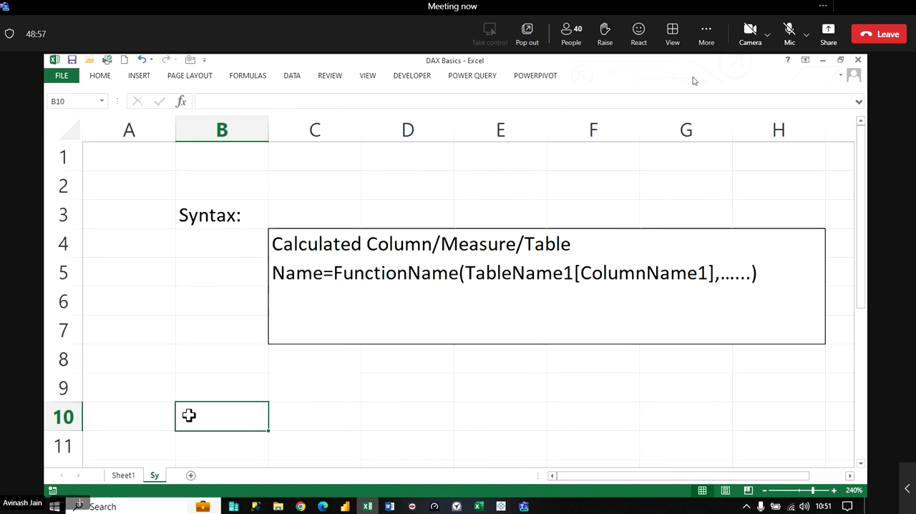
- Switch to Power BI Desktop and show the formula of the calculated column named Column in All Records
key(alt+Tab)
key(alt+Tab)
key(alt+Tab)
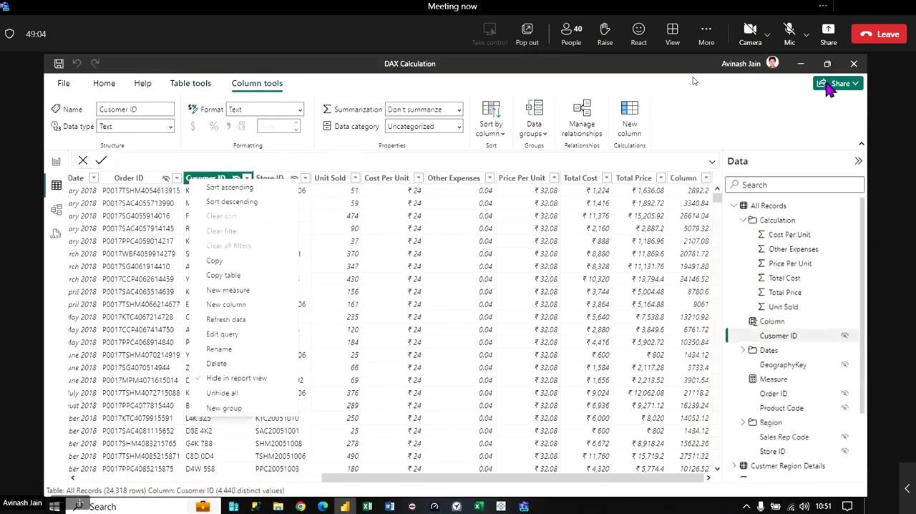
click(689, 181)
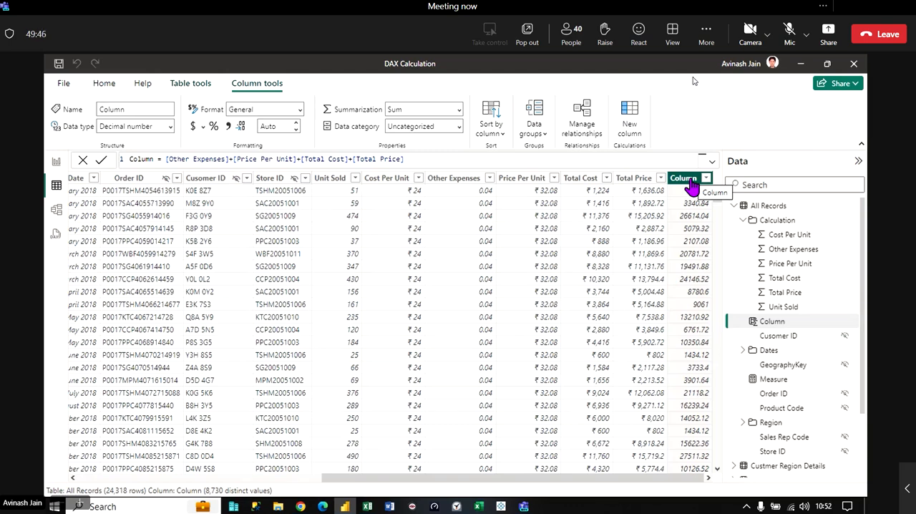
- Add several blank lines below the formula of the calculated column, and remove them again
click(630, 162)
key(shift+Return)
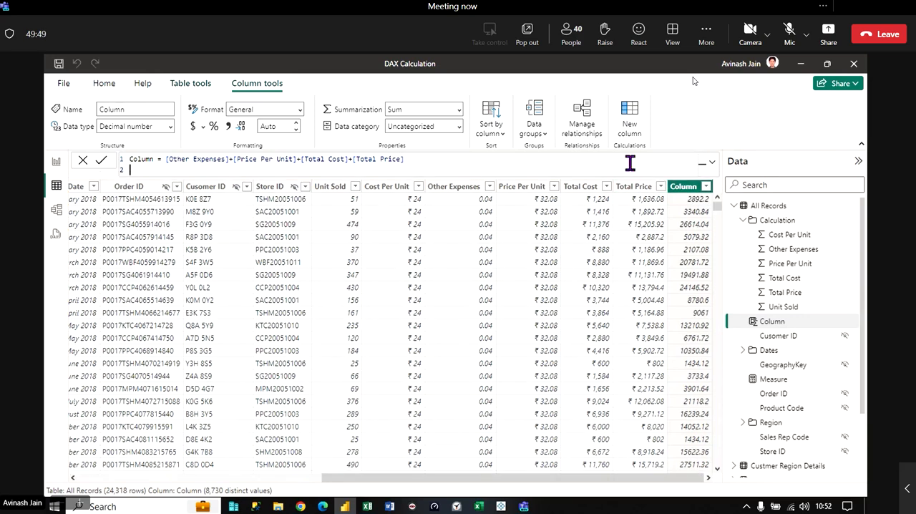
key(shift+Return)
key(shift+Return)
key(shift+Return)
key(shift+Return)
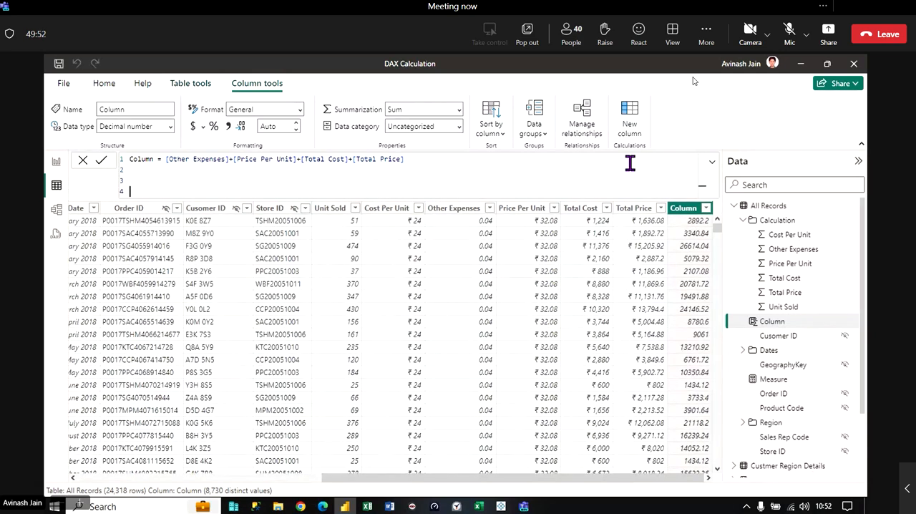
key(shift+Return)
key(shift+Return)
key(shift+Return)
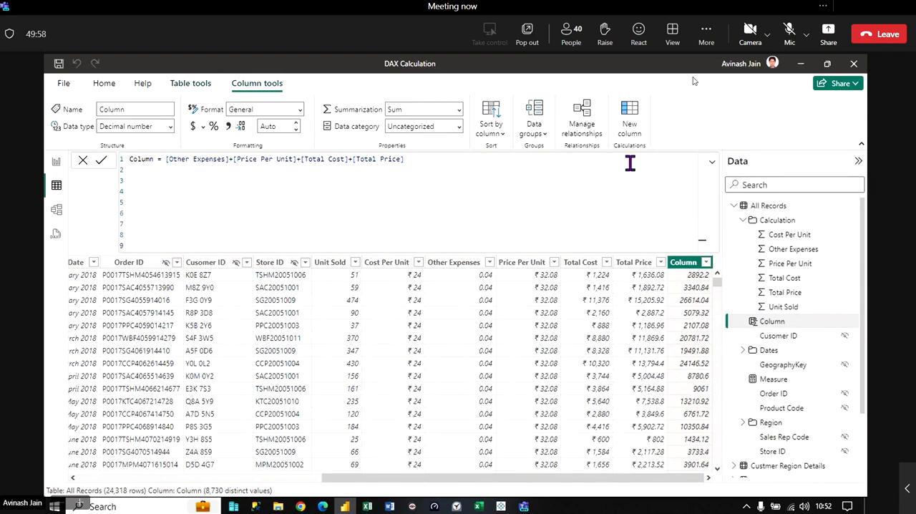
key(BackSpace)
key(BackSpace)
key(BackSpace)
key(BackSpace)
key(BackSpace)
key(BackSpace)
key(BackSpace)
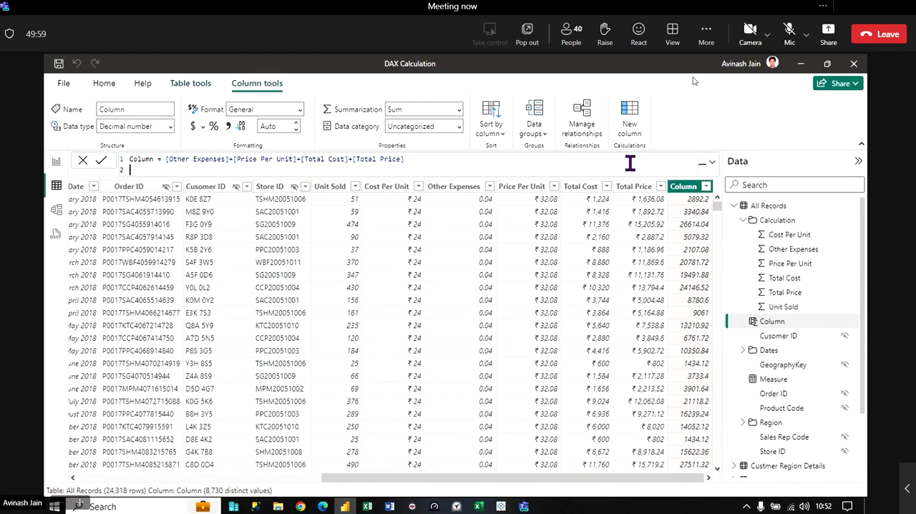
key(BackSpace)
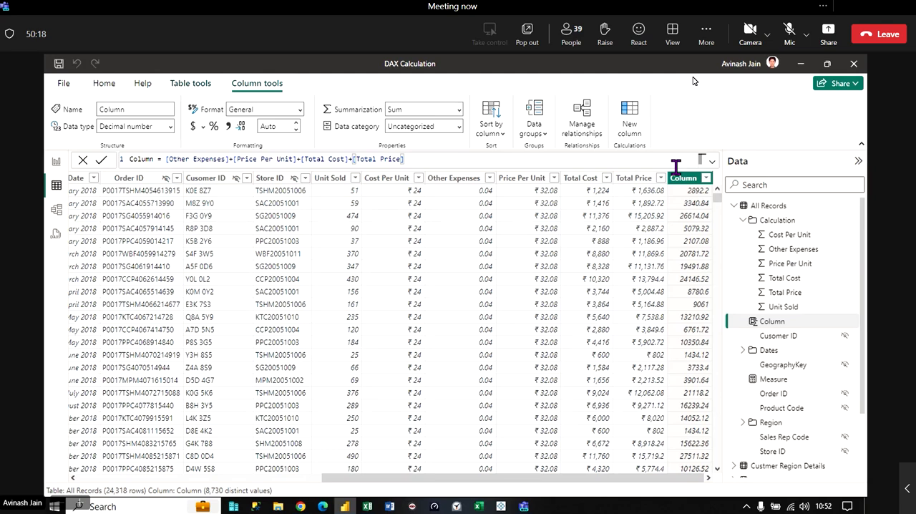
- Rename the calculated column to Columnabcdefg and the measure to "Measure vnvn" through their formulas
click(152, 159)
text(abcdef)
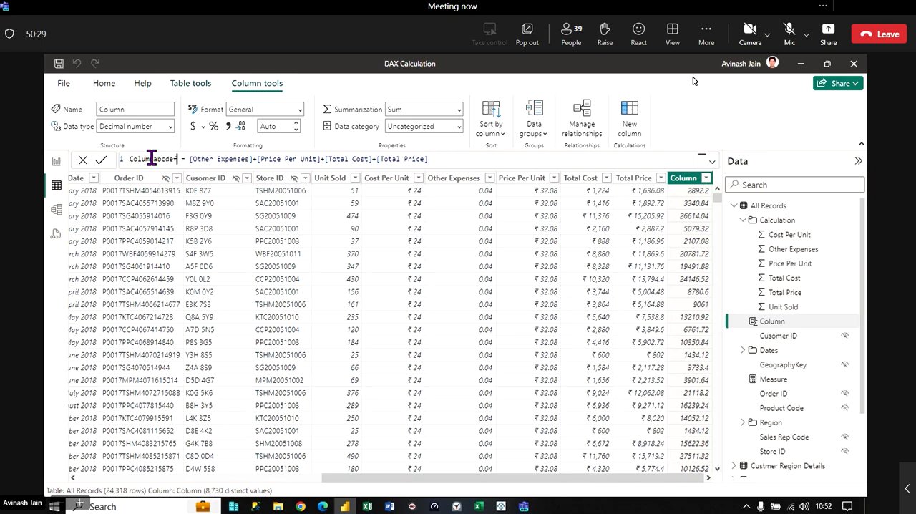
text(g)
key(Return)
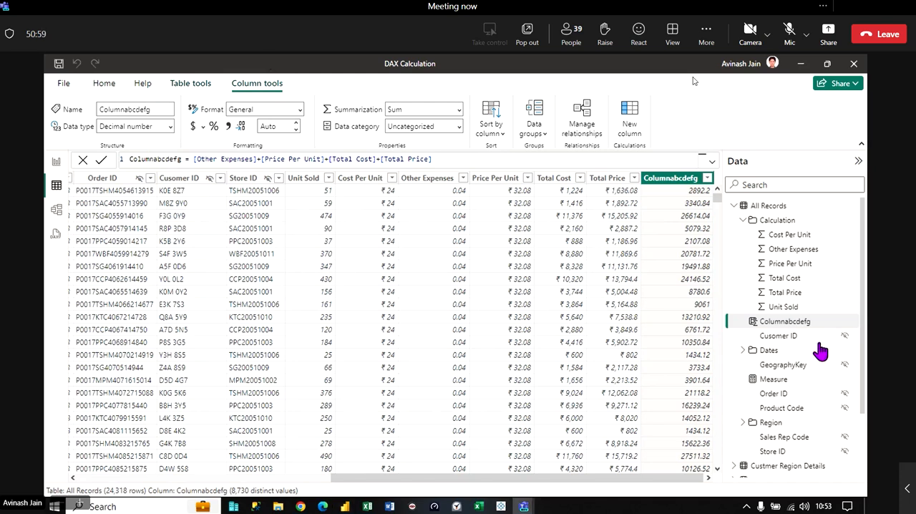
click(773, 381)
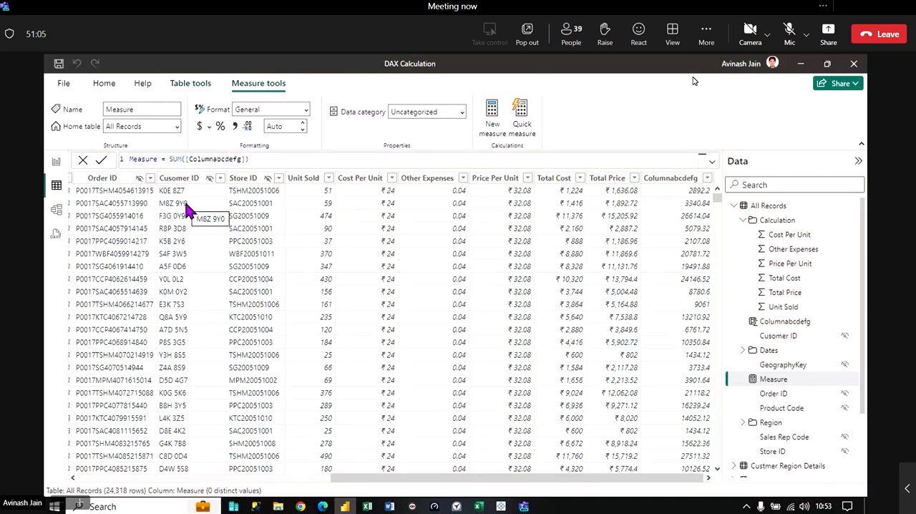
text(vnvn)
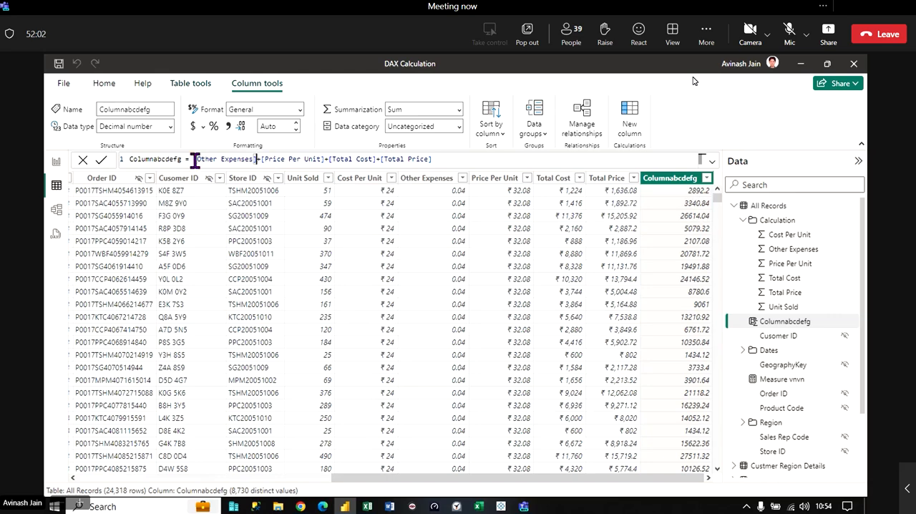
- Insert the table-qualified reference 'All Records'[Other Expenses] at the start of the Columnabcdefg expression, choosing it from the formula suggestions
click(193, 159)
text(all)
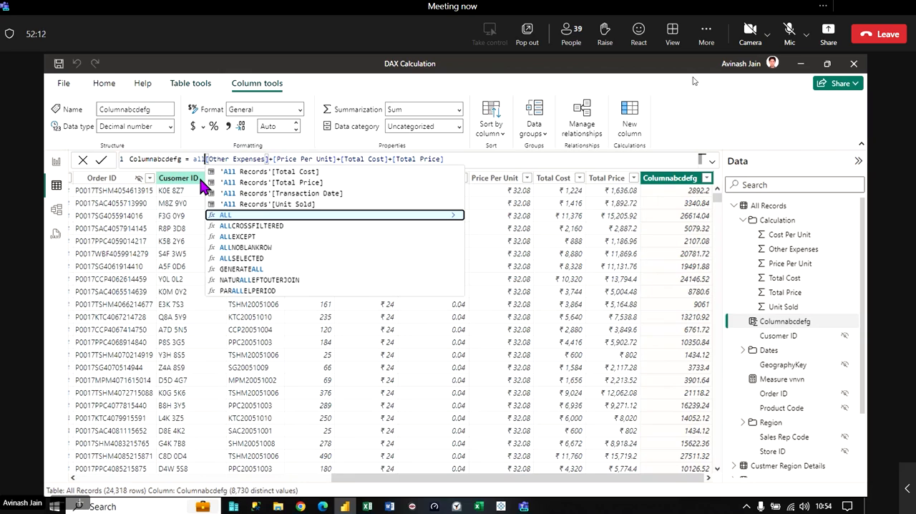
key(Up)
key(Up)
key(Up)
key(Up)
key(Up)
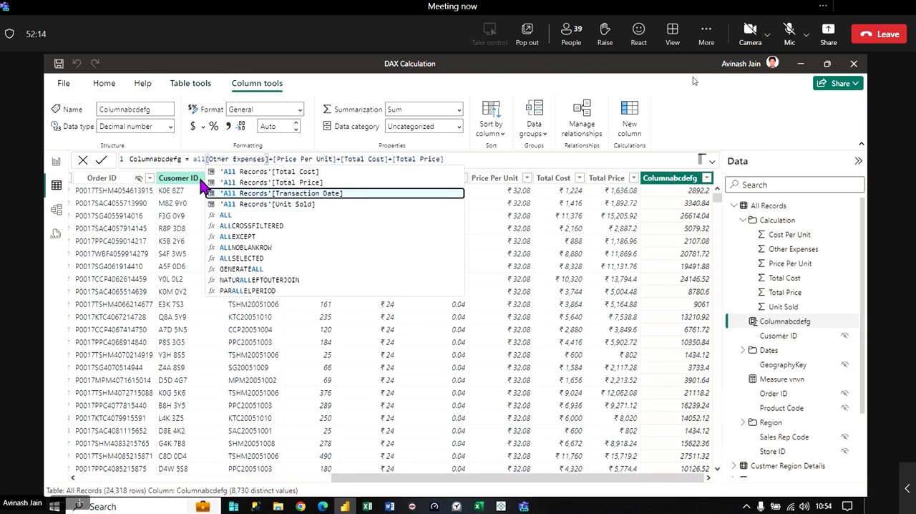
key(Up)
key(Up)
key(Up)
key(Up)
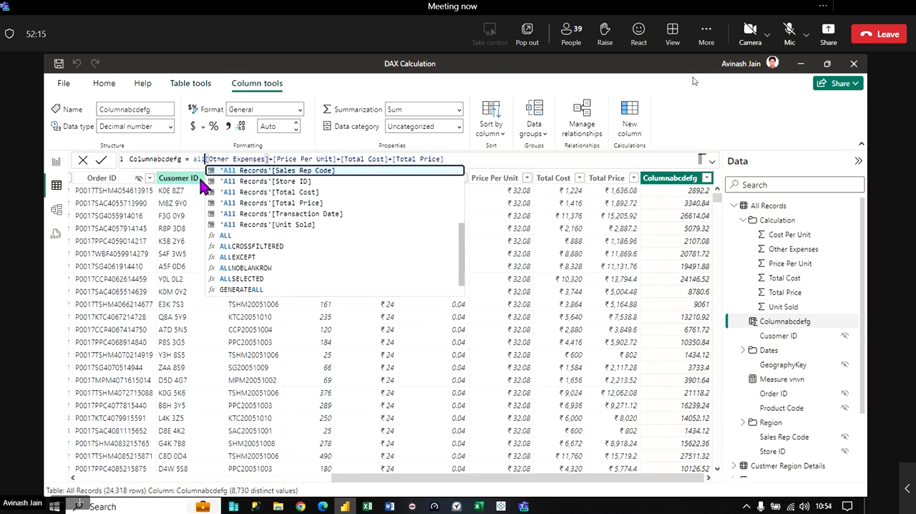
key(Up)
key(Up)
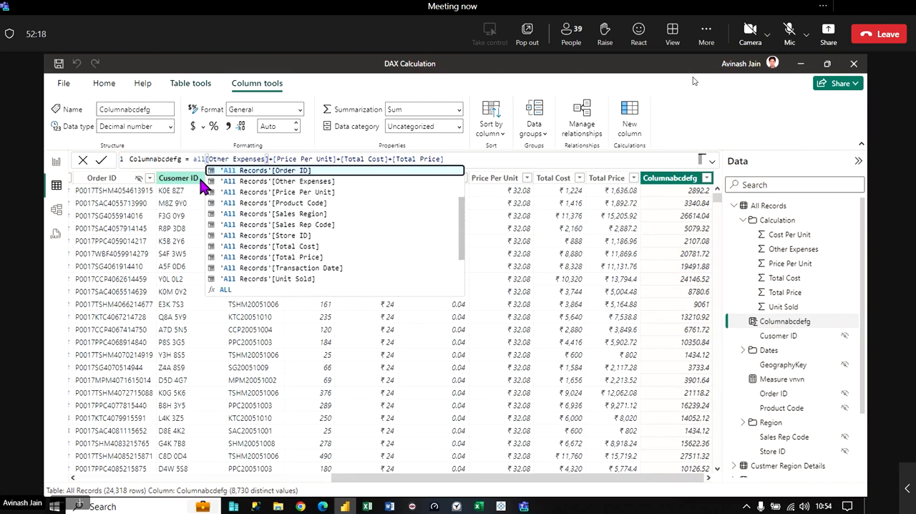
key(Down)
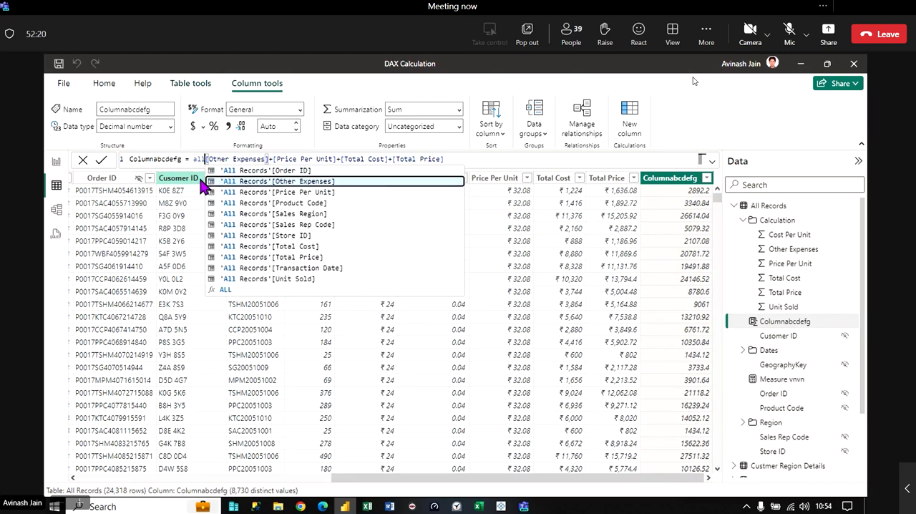
key(Tab)
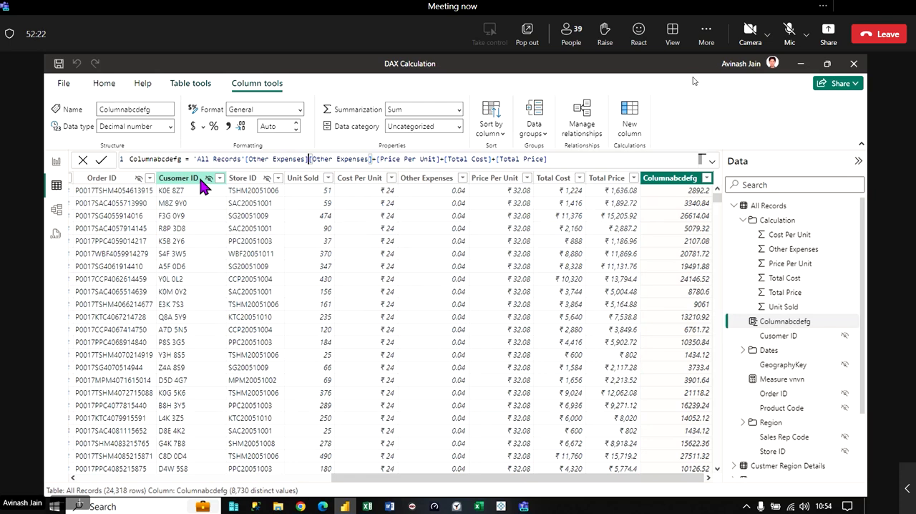
- Remove the duplicate unqualified [Other Expenses] reference from the Columnabcdefg formula
key(Delete)
key(Delete)
key(Delete)
key(Delete)
key(Delete)
key(Delete)
key(Delete)
key(Delete)
key(Delete)
key(Delete)
key(Delete)
key(Delete)
key(Delete)
key(Delete)
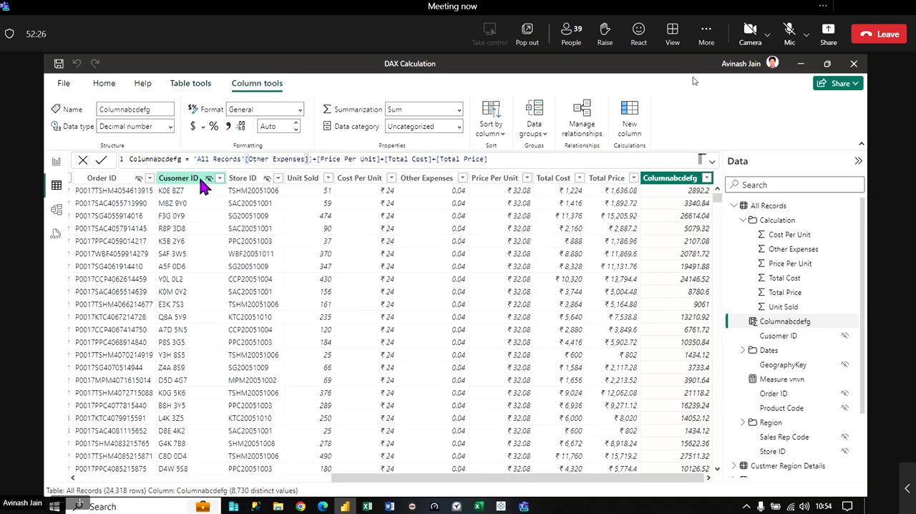
key(Delete)
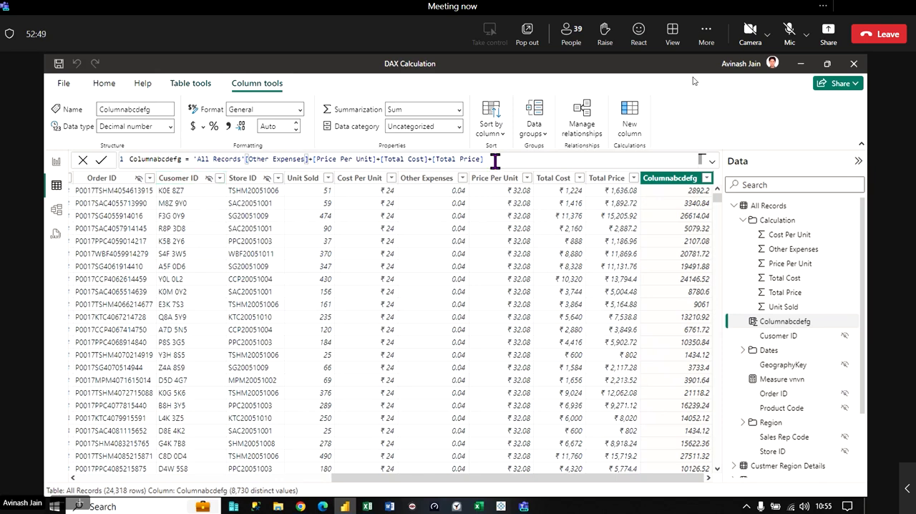
- Reduce the Columnabcdefg formula to only 'All Records'[Other Expenses] by removing the Price Per Unit, Total Cost and Total Price terms, and commit it
key(BackSpace)
key(BackSpace)
key(BackSpace)
key(BackSpace)
key(BackSpace)
key(BackSpace)
key(BackSpace)
key(BackSpace)
key(BackSpace)
key(BackSpace)
key(BackSpace)
key(BackSpace)
key(BackSpace)
key(BackSpace)
key(BackSpace)
key(BackSpace)
key(BackSpace)
key(BackSpace)
key(BackSpace)
key(BackSpace)
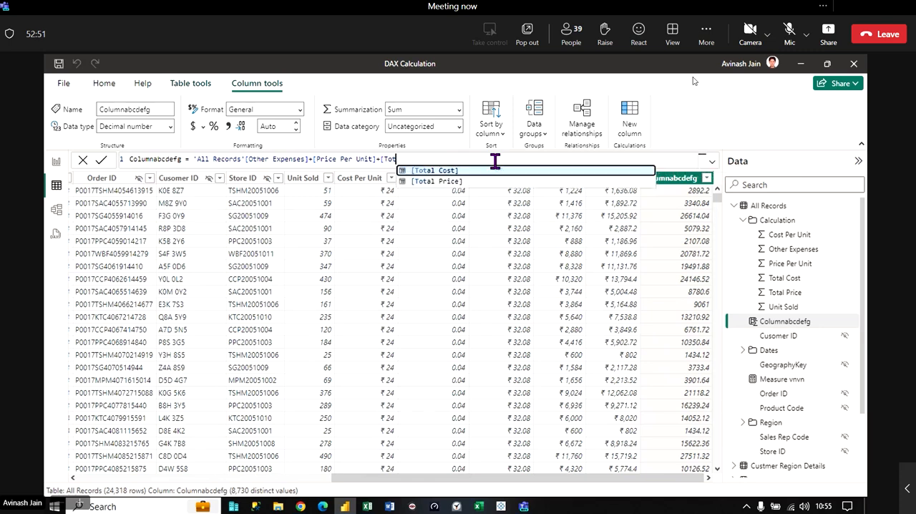
key(BackSpace)
key(BackSpace)
key(BackSpace)
key(BackSpace)
key(BackSpace)
key(BackSpace)
key(BackSpace)
key(BackSpace)
key(BackSpace)
key(BackSpace)
key(BackSpace)
key(BackSpace)
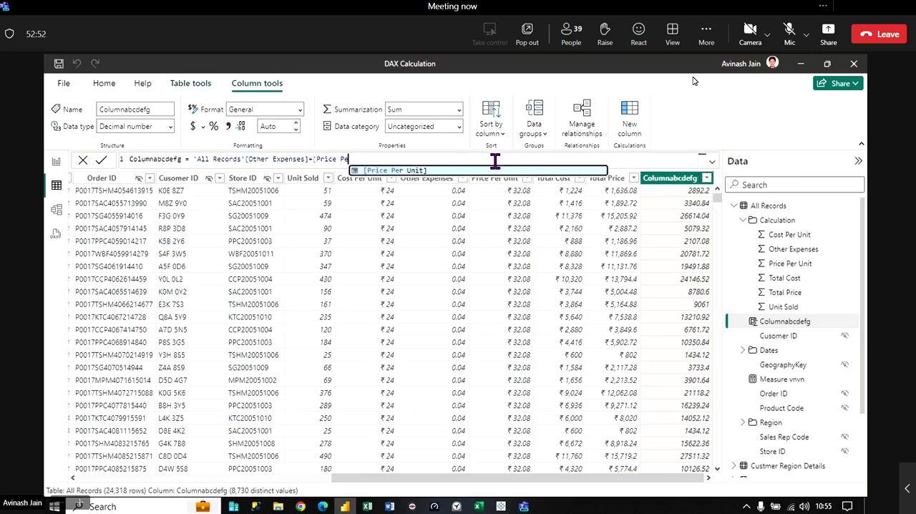
key(BackSpace)
key(BackSpace)
key(BackSpace)
key(BackSpace)
key(BackSpace)
key(BackSpace)
key(BackSpace)
key(BackSpace)
key(BackSpace)
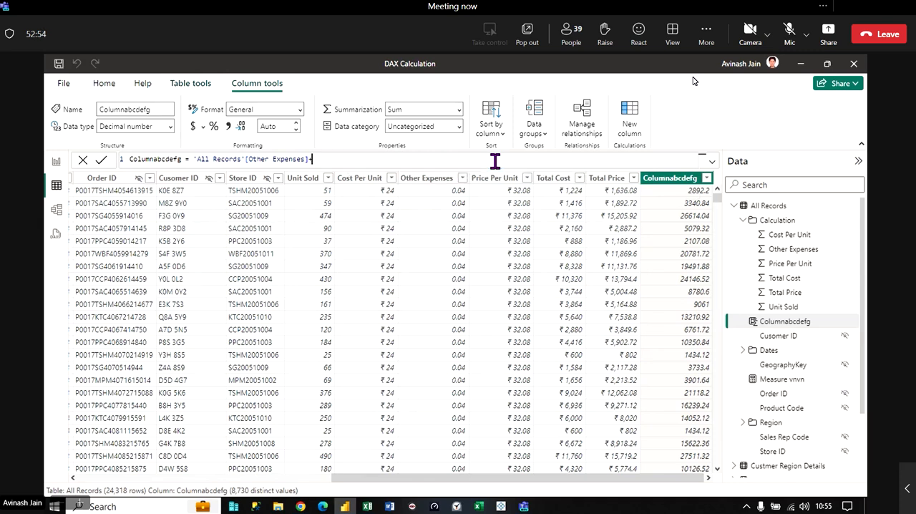
key(BackSpace)
key(Return)
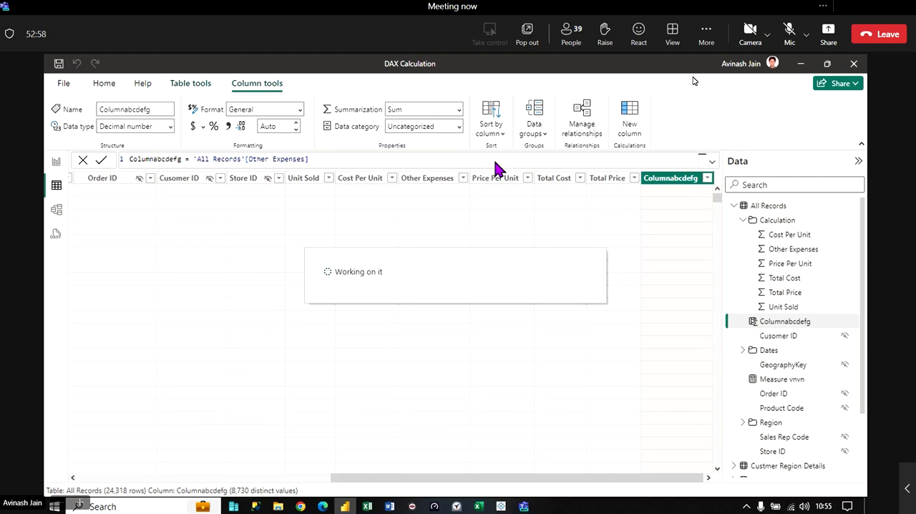
- Review the general DAX syntax on the Sy sheet in Excel and return to Power BI Desktop
mouse_move(367, 505)
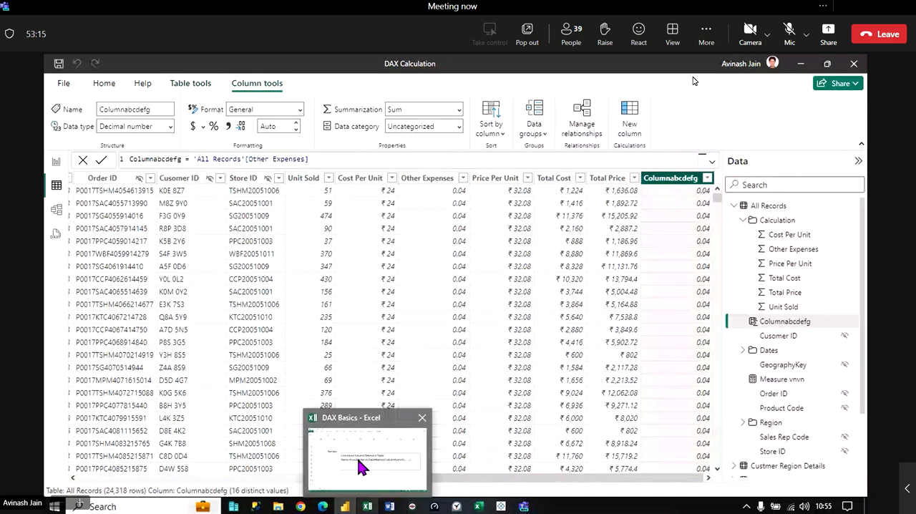
click(360, 467)
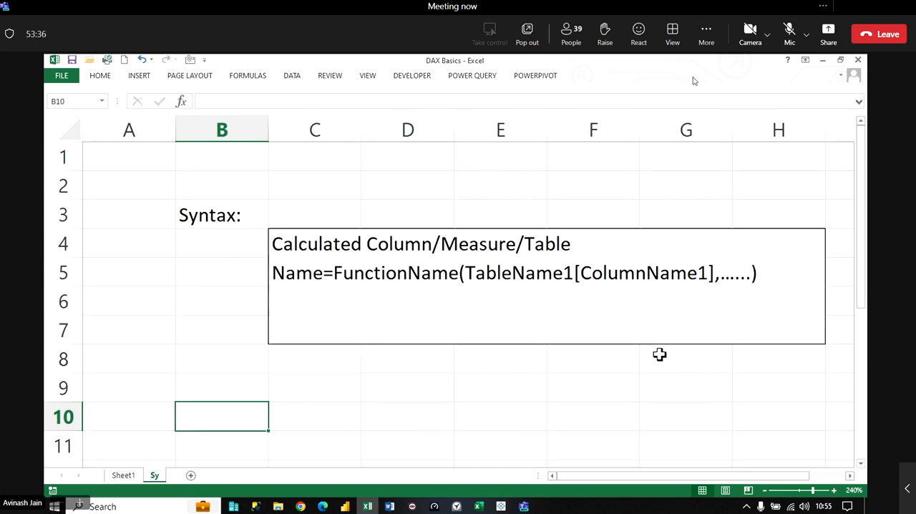
key(Return)
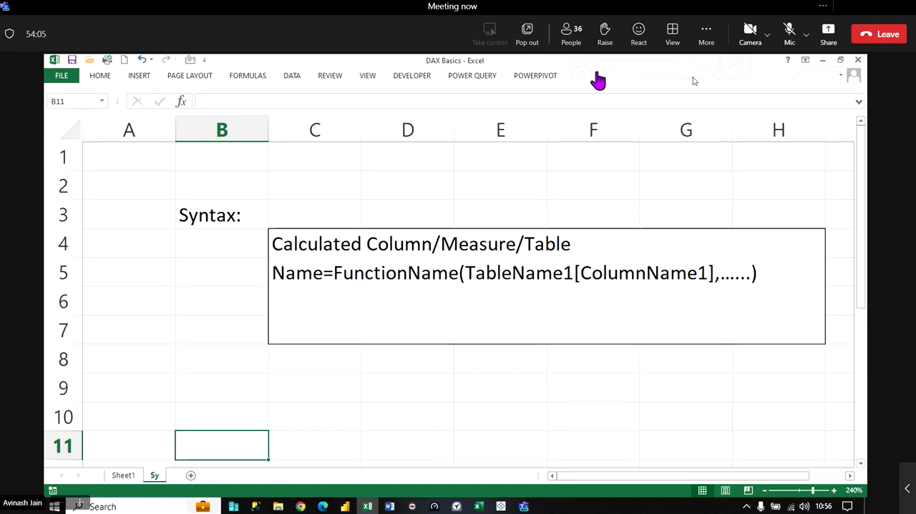
click(823, 61)
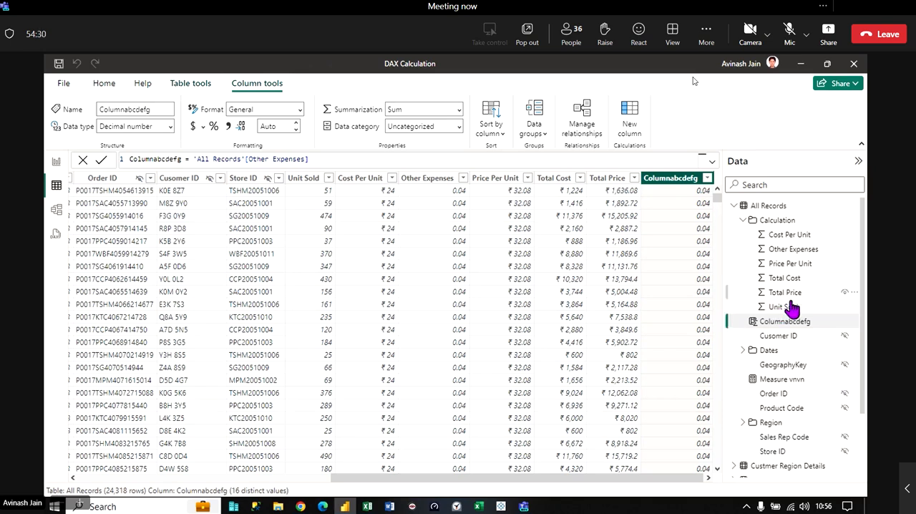
- Delete the calculated column Columnabcdefg from the All Records table
click(854, 321)
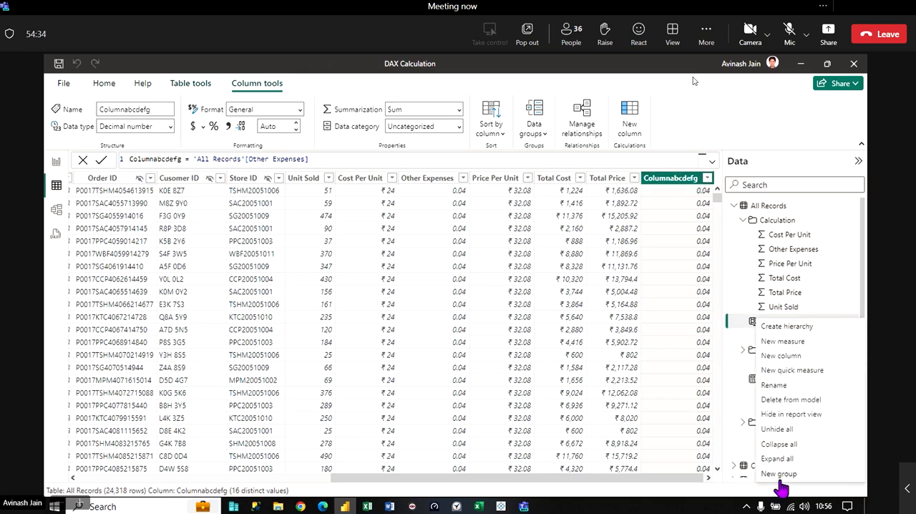
click(785, 402)
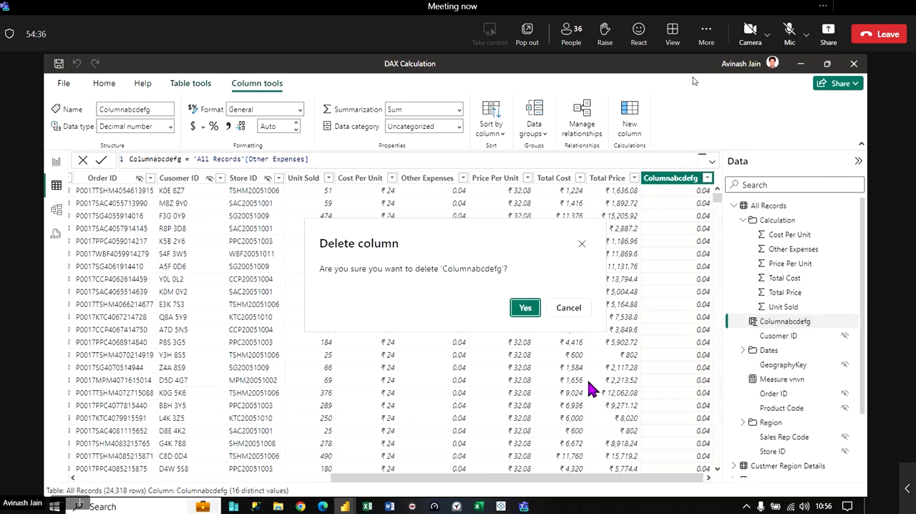
click(525, 309)
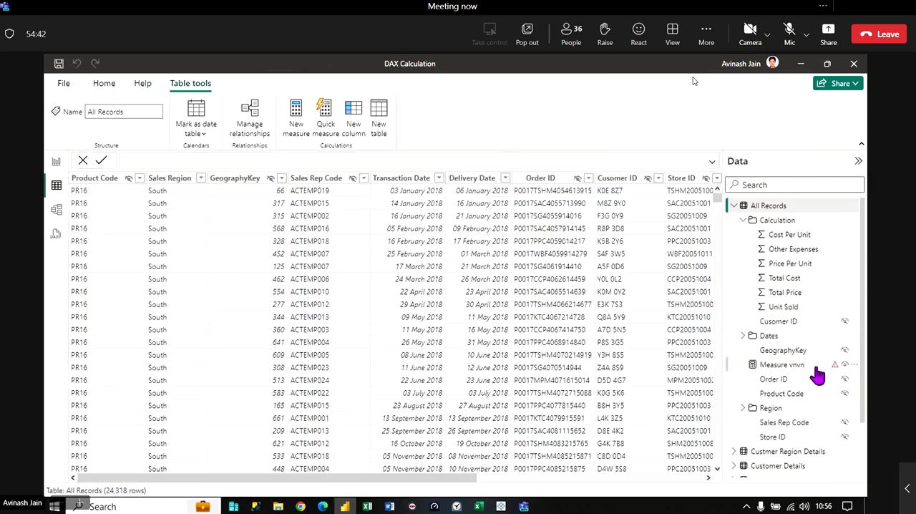
- Delete the measure "Measure vnvn" from the model and collapse the All Records table's field list
click(852, 365)
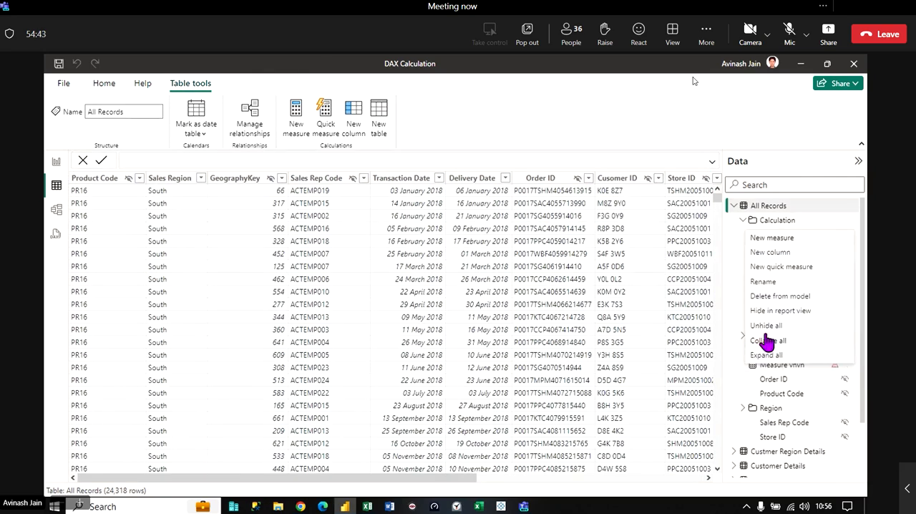
click(774, 296)
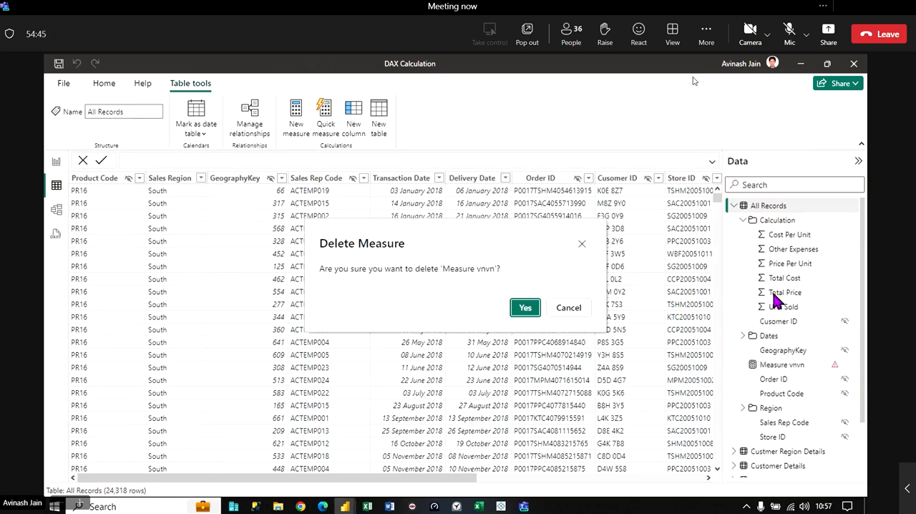
click(524, 308)
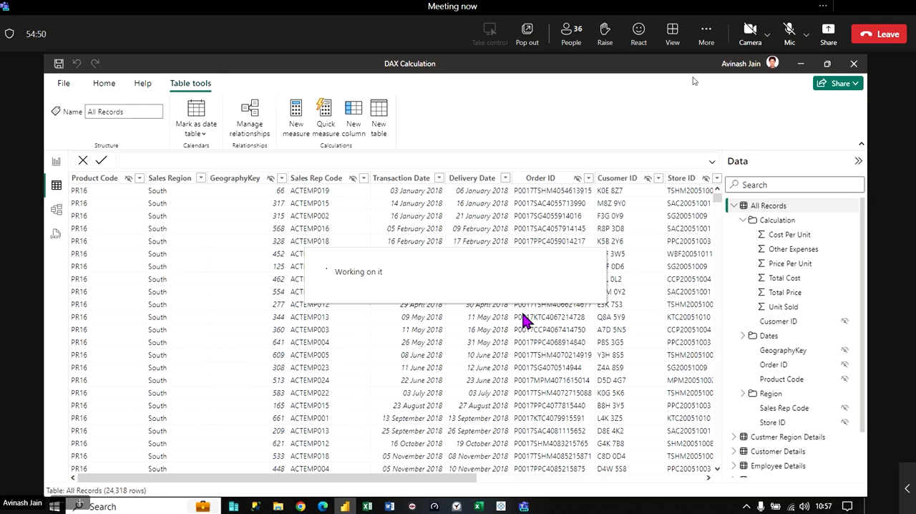
click(734, 206)
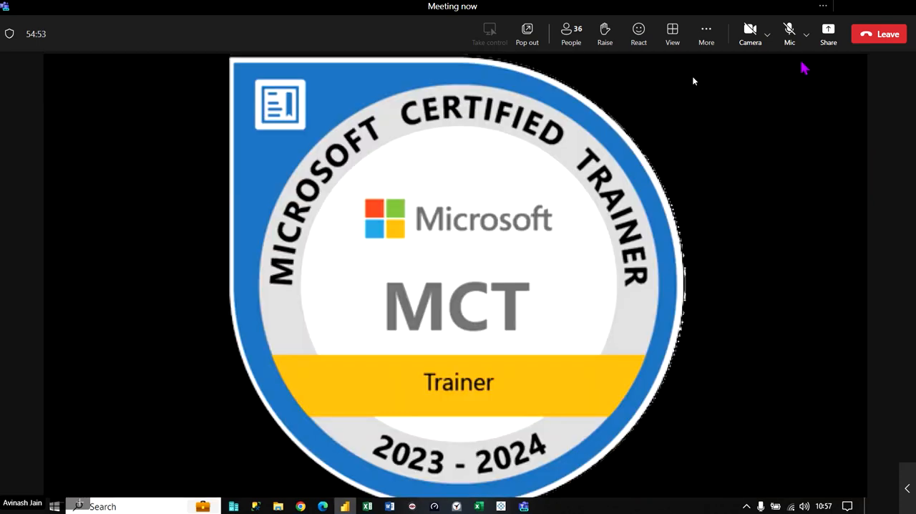
- Switch to the DAX Basics workbook in Excel, review the general syntax on the Sy sheet and open Sheet1
click(801, 64)
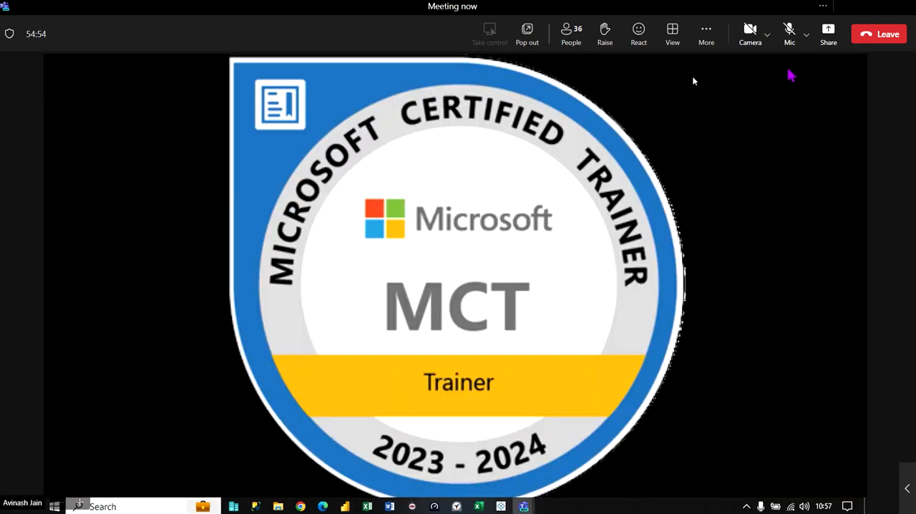
click(367, 504)
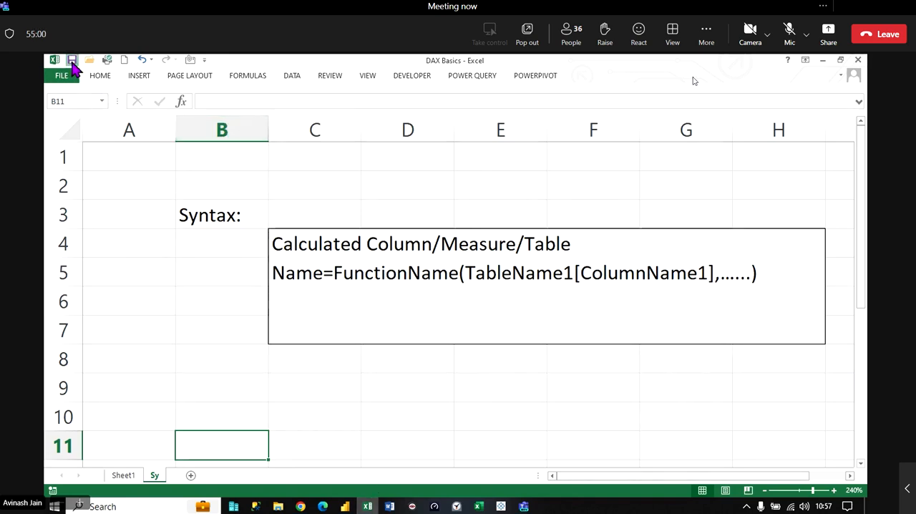
click(130, 478)
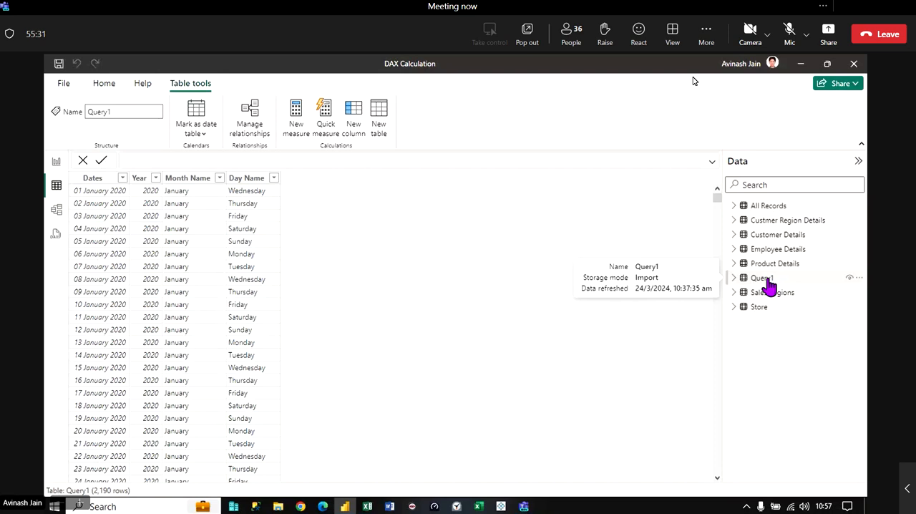
- Tour the model, DAX query and report views of the DAX Calculation file, dismissing the DAX query introduction, and return to the table view
click(55, 209)
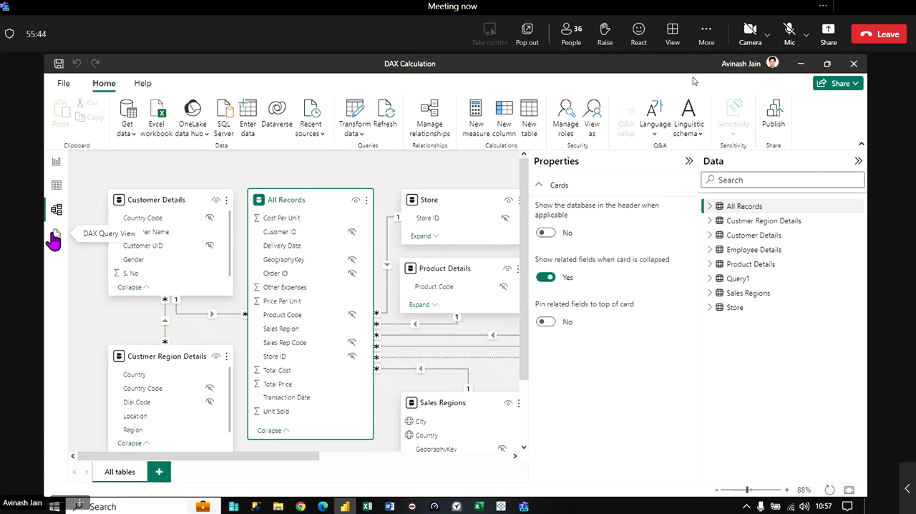
click(55, 238)
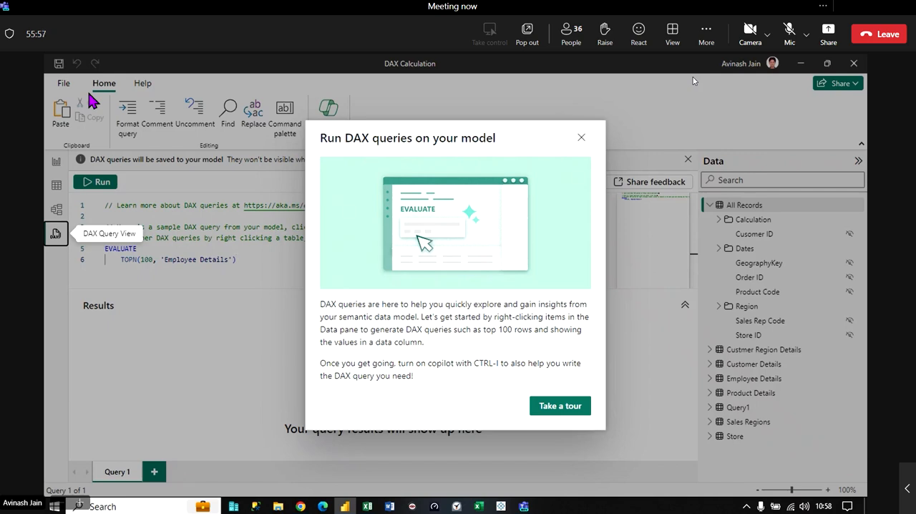
click(581, 136)
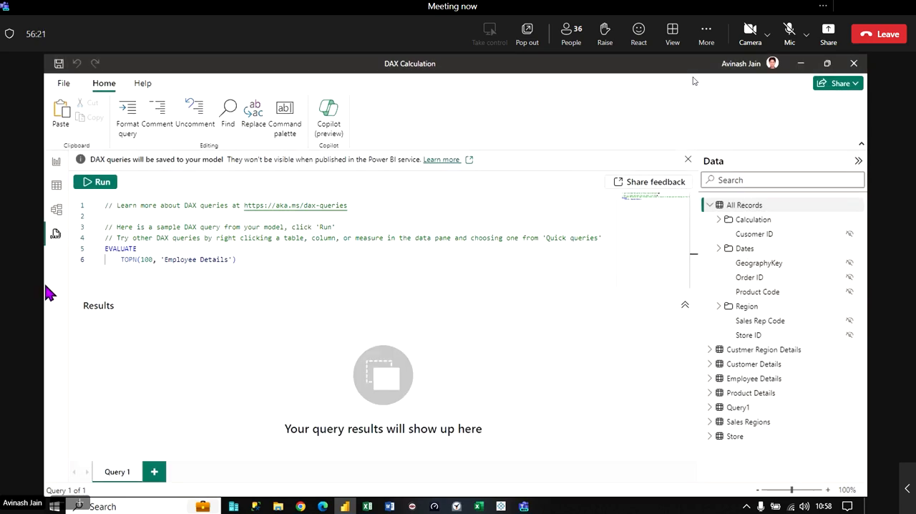
click(56, 211)
click(56, 186)
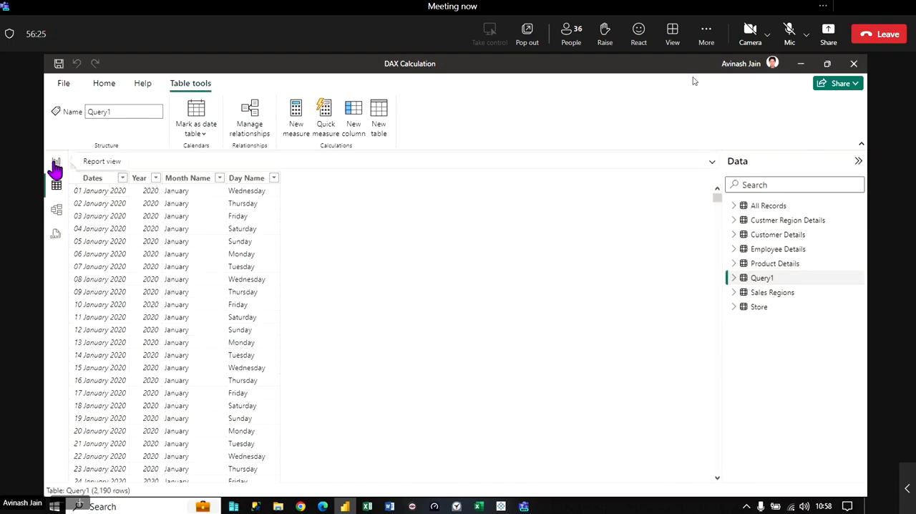
click(56, 165)
click(56, 190)
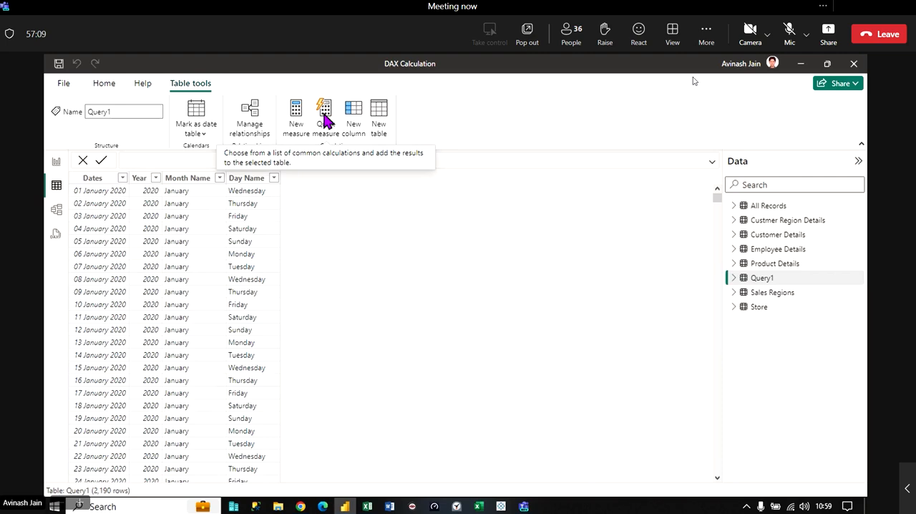
- Select the All Records table and start a quick measure for it
click(751, 205)
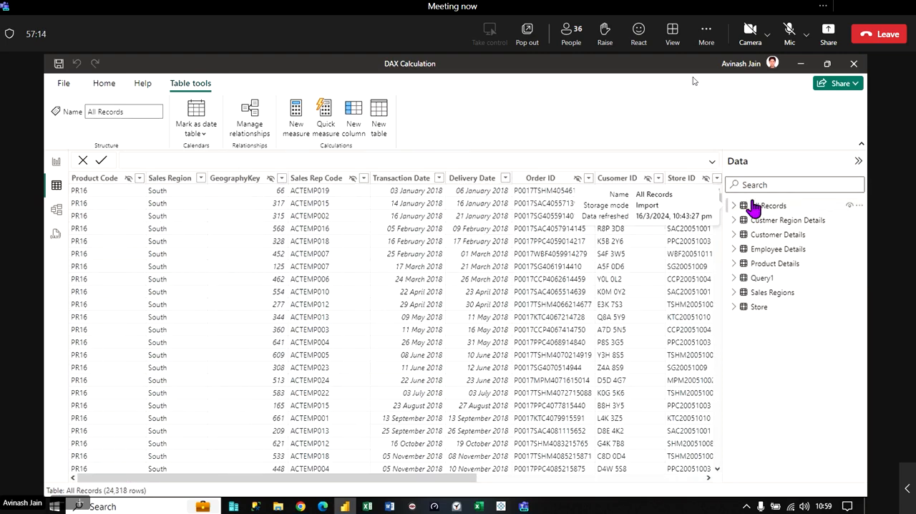
click(323, 113)
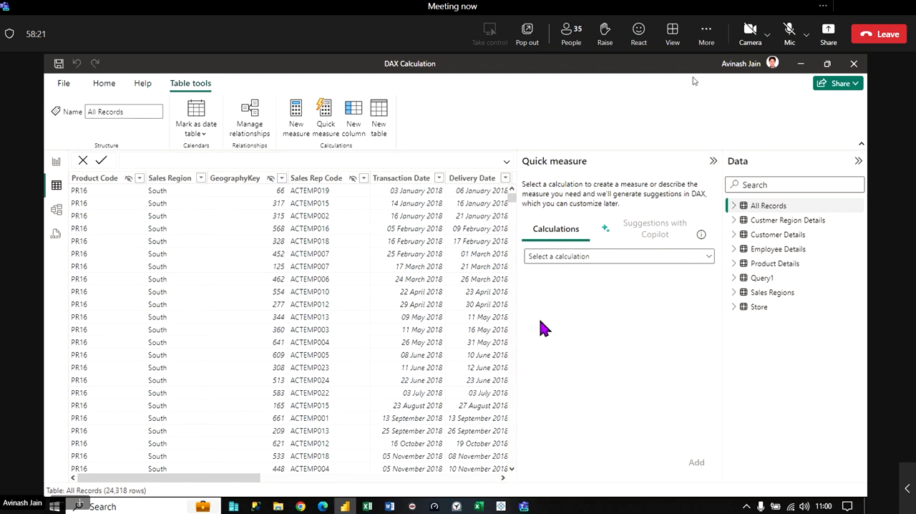
- Browse the available quick measure calculations and choose Addition from the mathematical operations
click(704, 260)
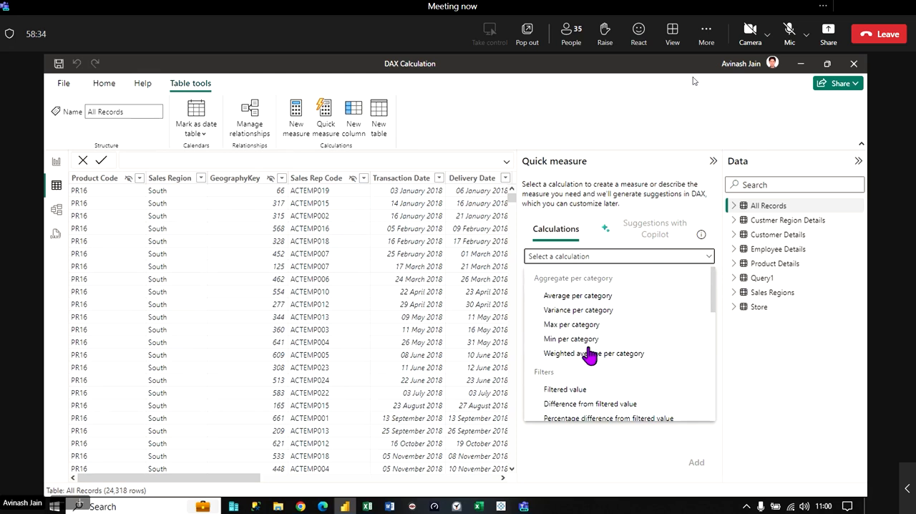
scroll(588, 356, down, 2)
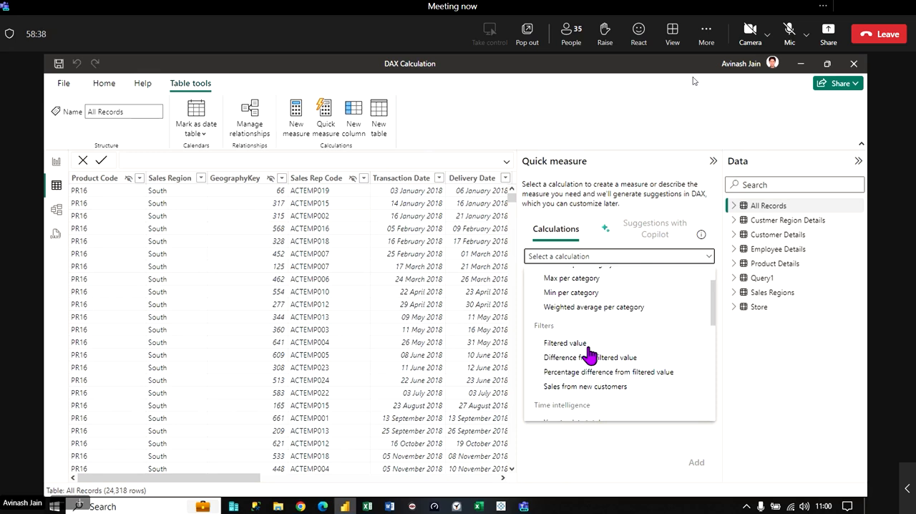
scroll(588, 355, down, 3)
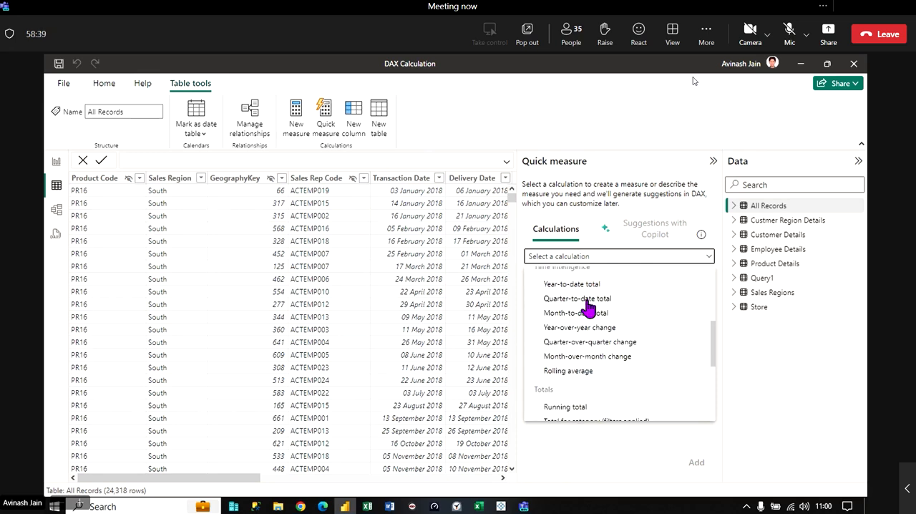
scroll(588, 306, down, 4)
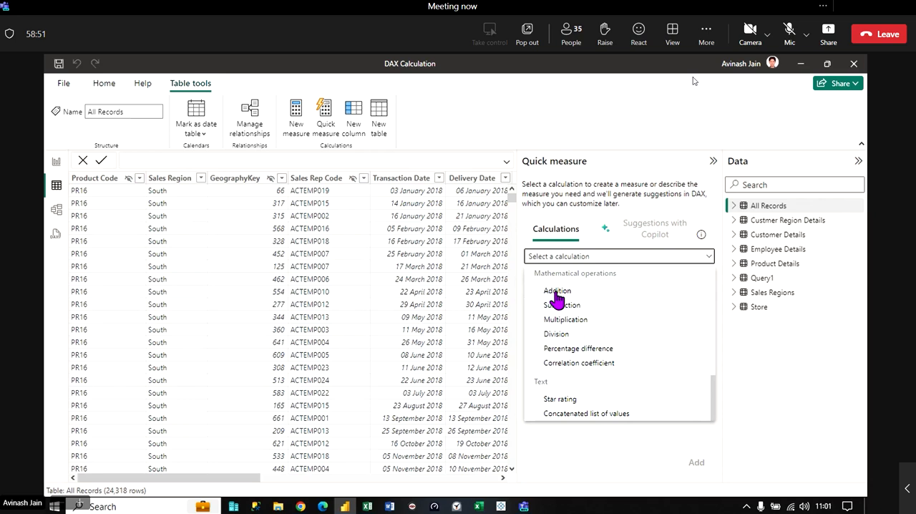
click(557, 293)
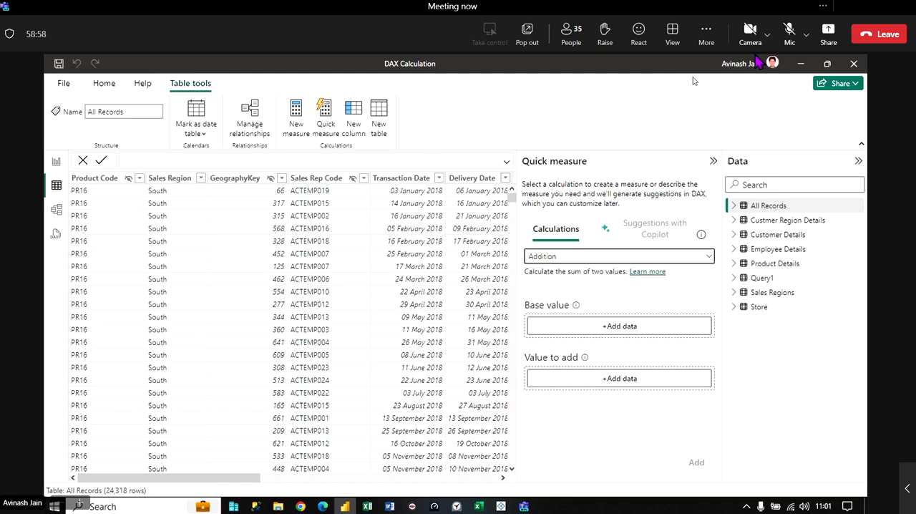
- Set the base value to the Total Cost field from the Calculation folder of All Records
click(604, 328)
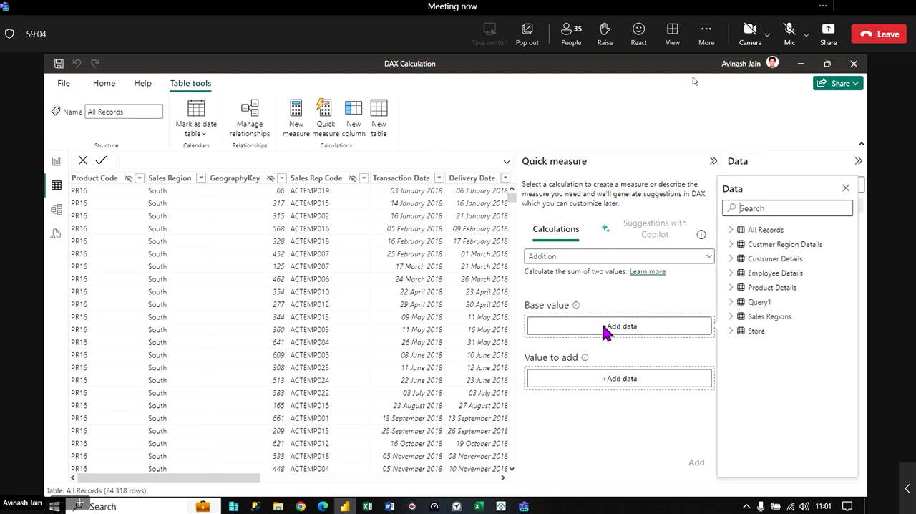
click(731, 229)
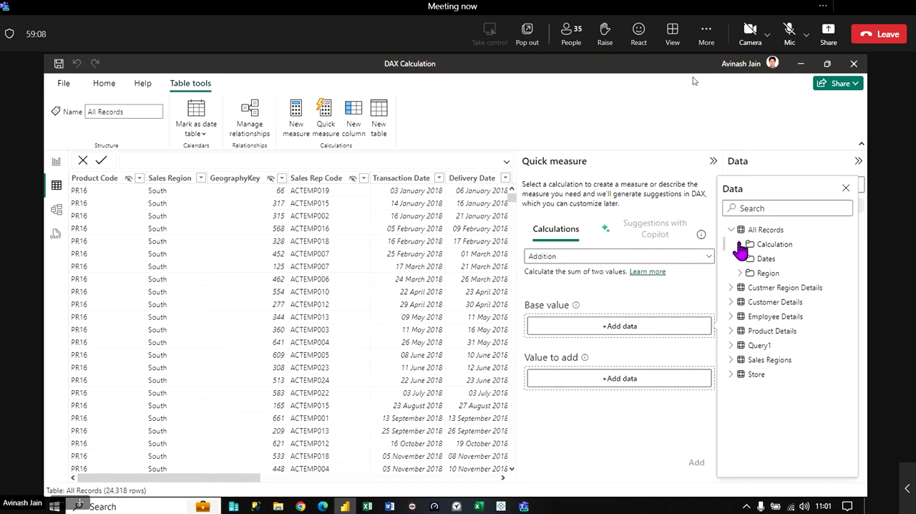
click(739, 244)
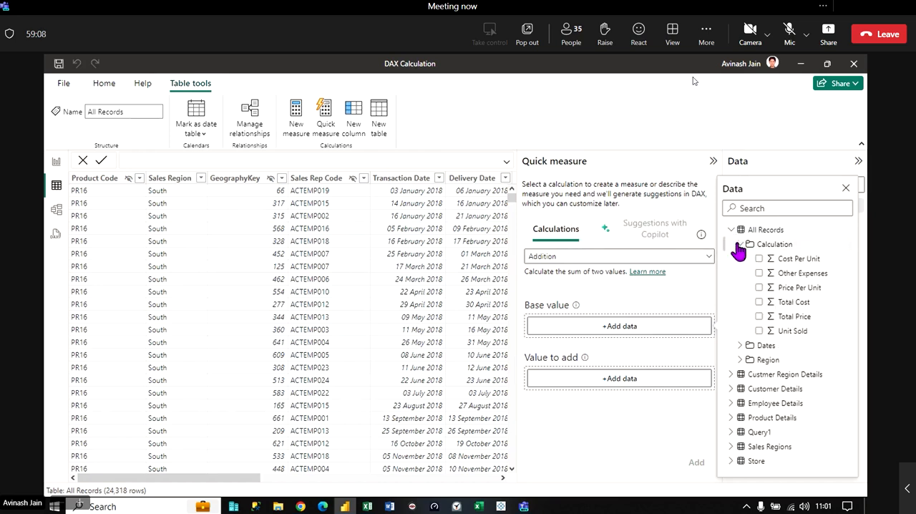
click(759, 302)
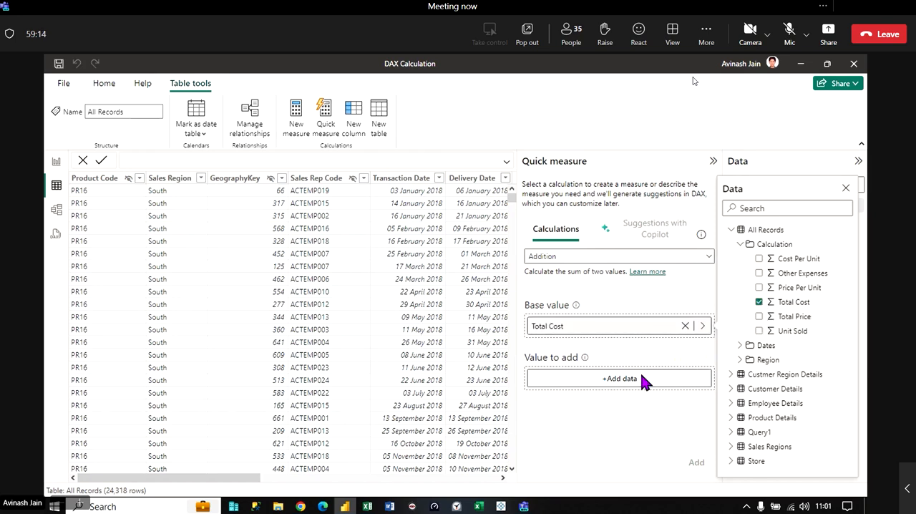
- Set Total Price from All Records as the value to add, create the quick measure and collapse its pane
click(604, 378)
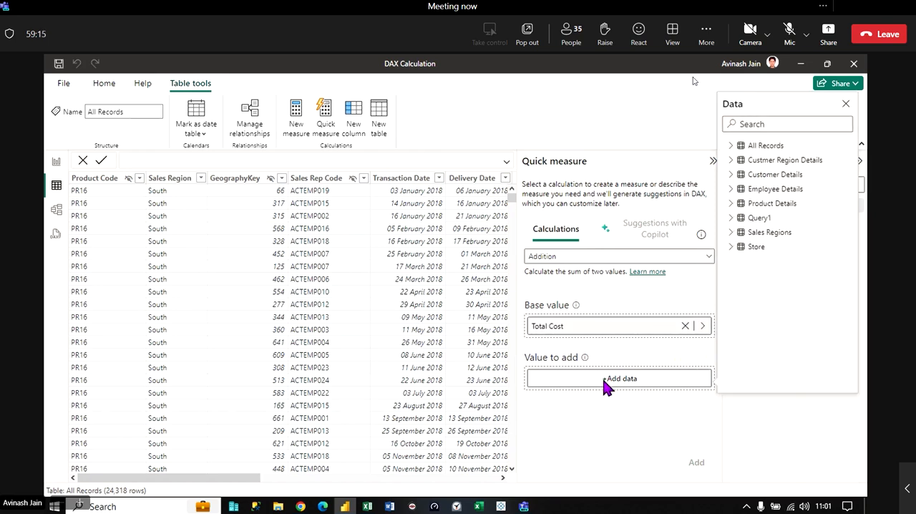
click(689, 352)
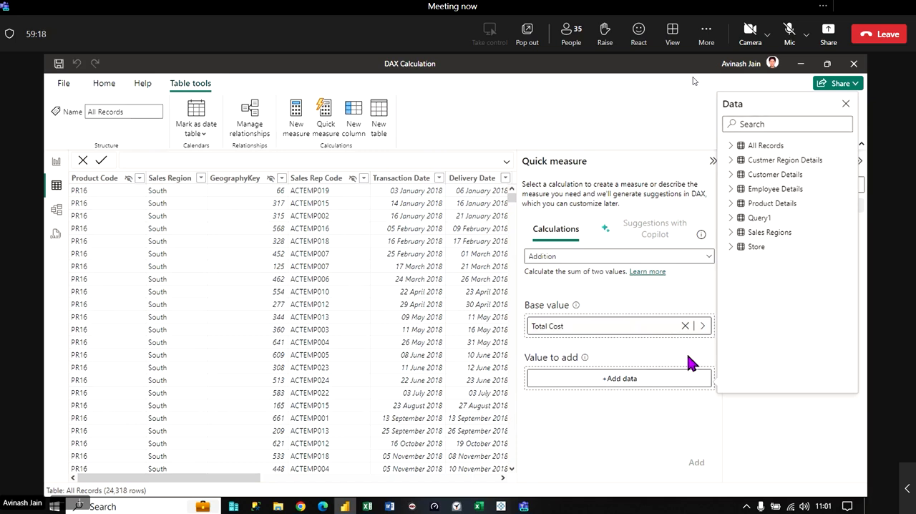
click(603, 379)
click(730, 146)
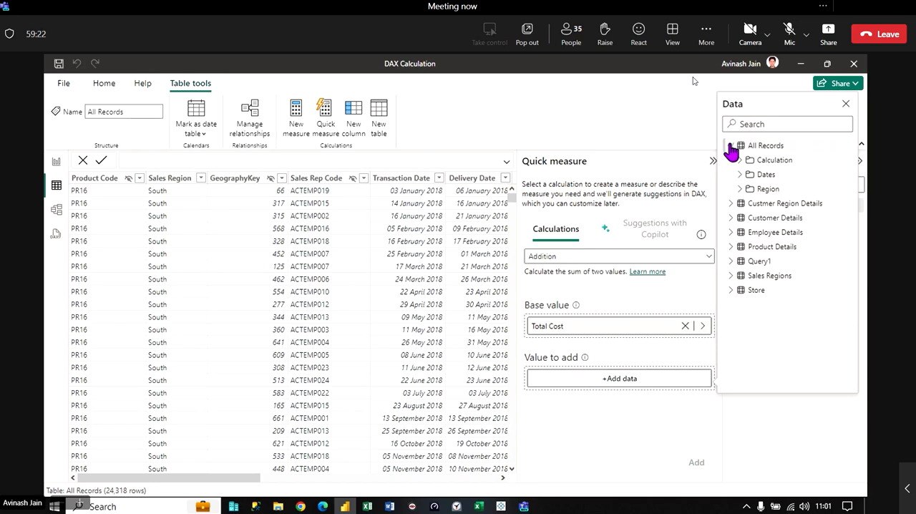
click(740, 160)
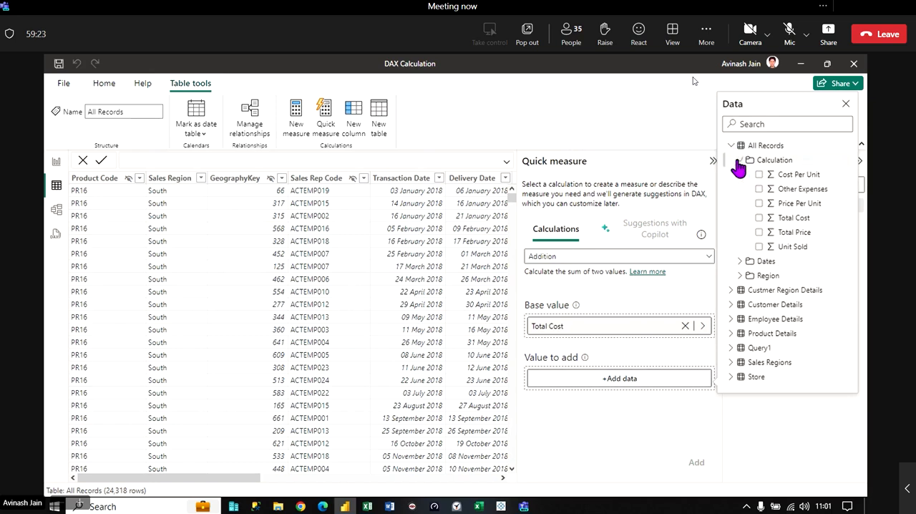
click(759, 232)
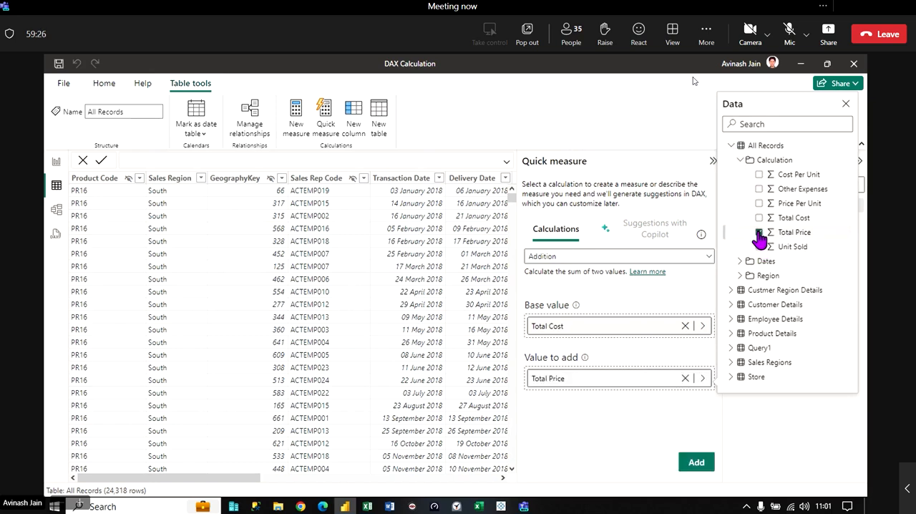
click(626, 425)
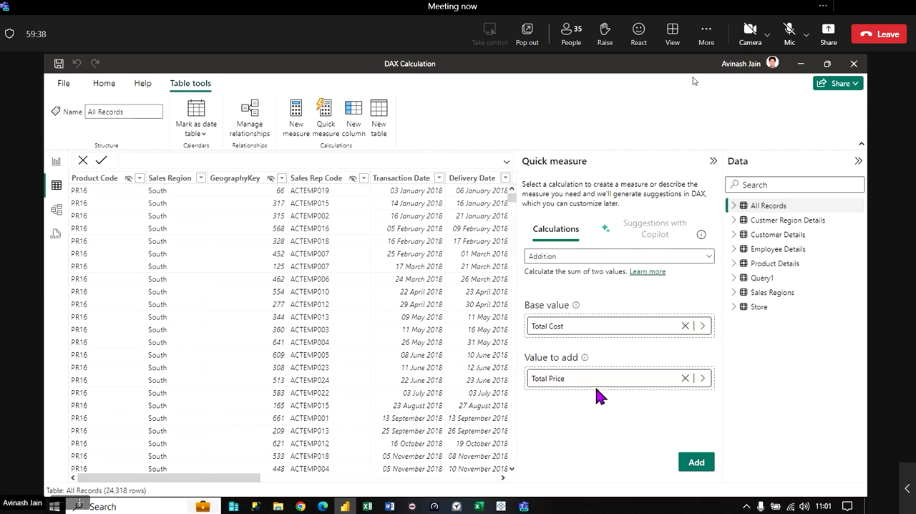
click(699, 463)
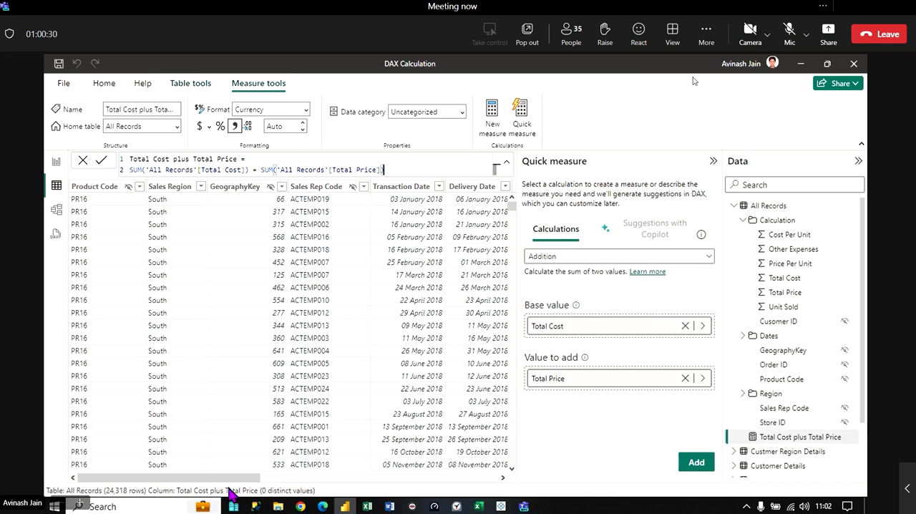
drag(233, 478, 544, 469)
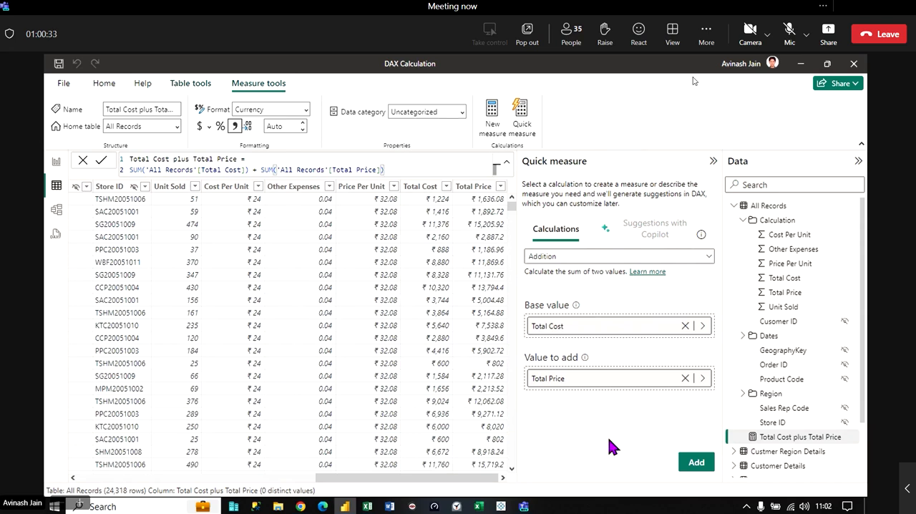
click(713, 163)
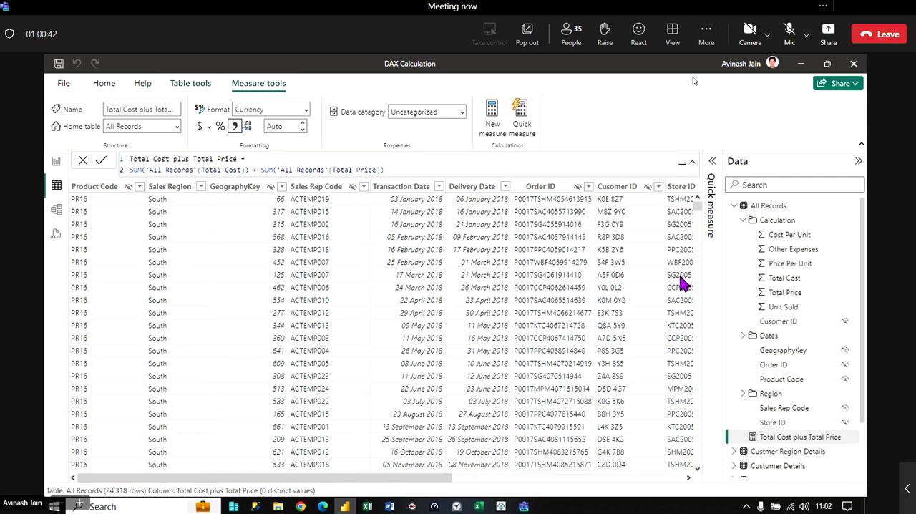
- Add the same Total Cost and Total Price addition measure to All Records again and inspect the table's last columns
click(807, 213)
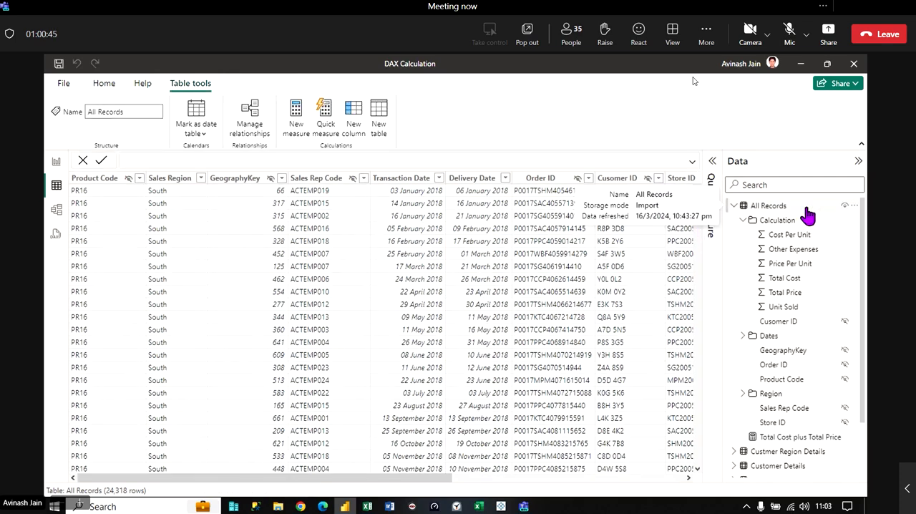
click(711, 170)
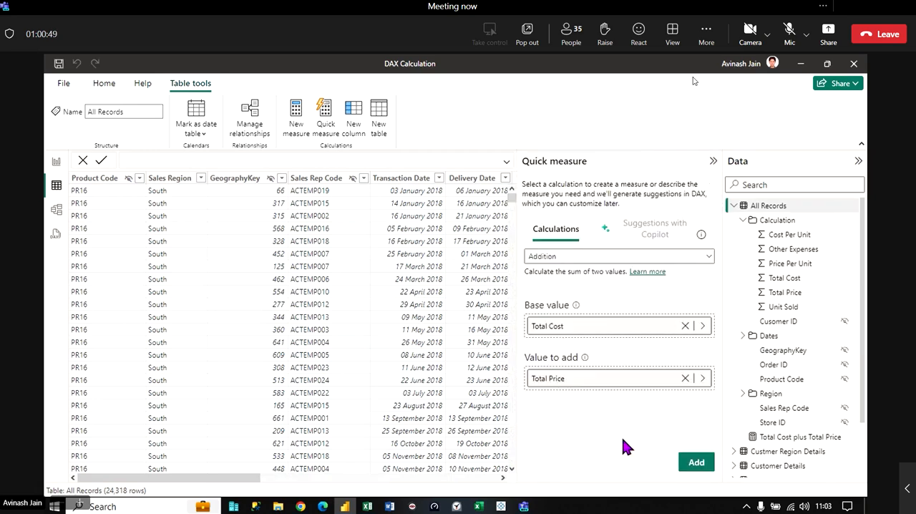
click(694, 462)
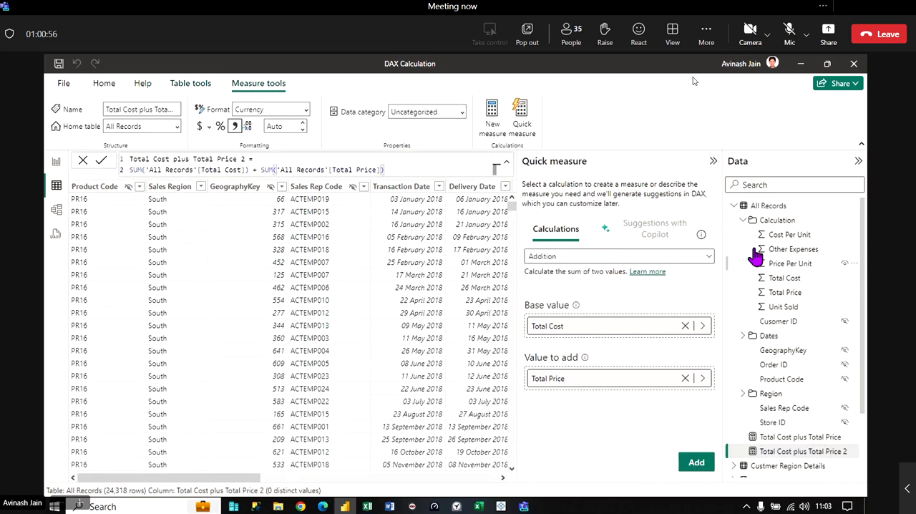
click(713, 161)
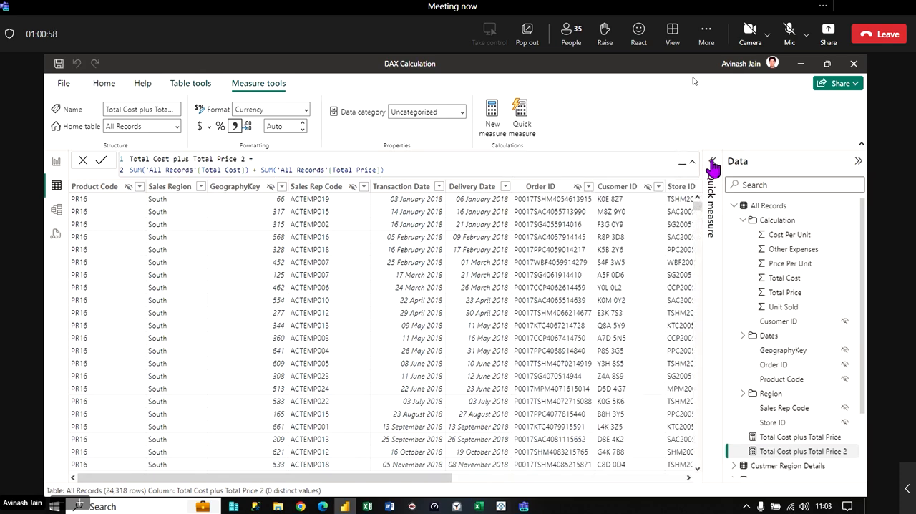
click(360, 265)
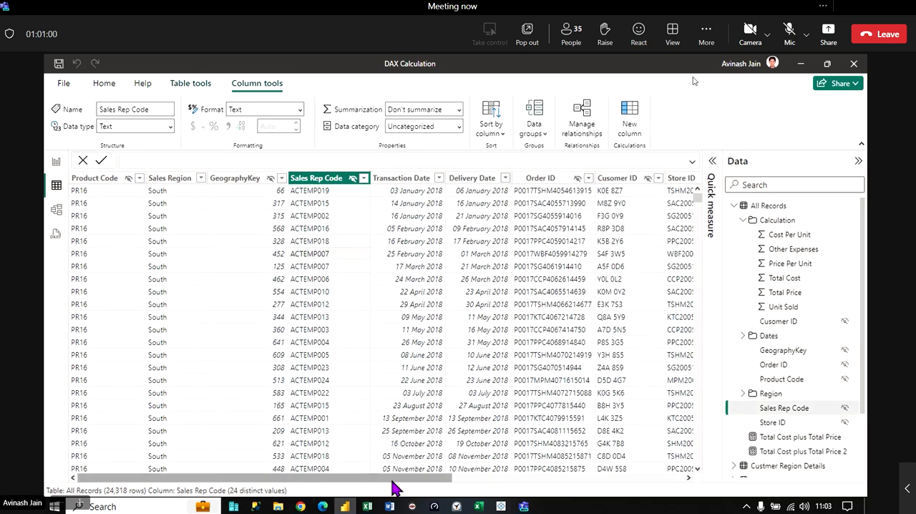
drag(394, 480, 689, 492)
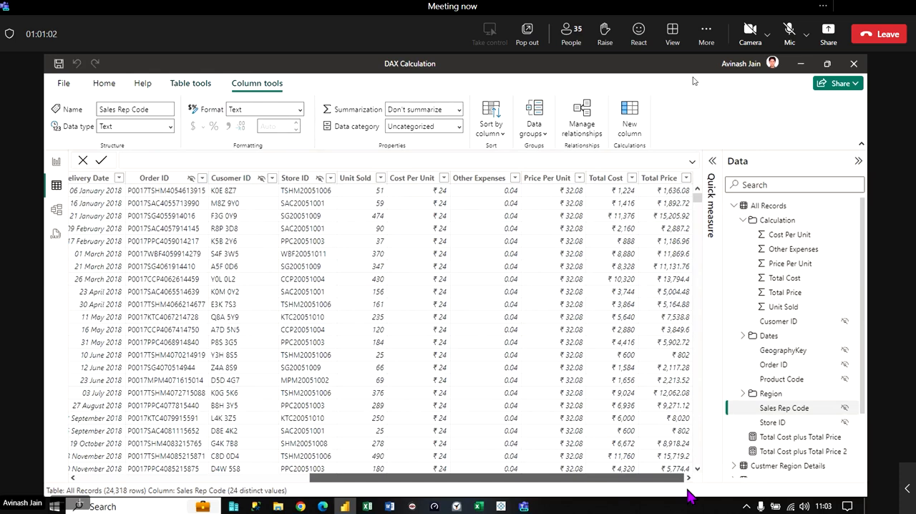
- Delete the duplicate measure "Total Cost plus Total Price 2" from the model
click(850, 452)
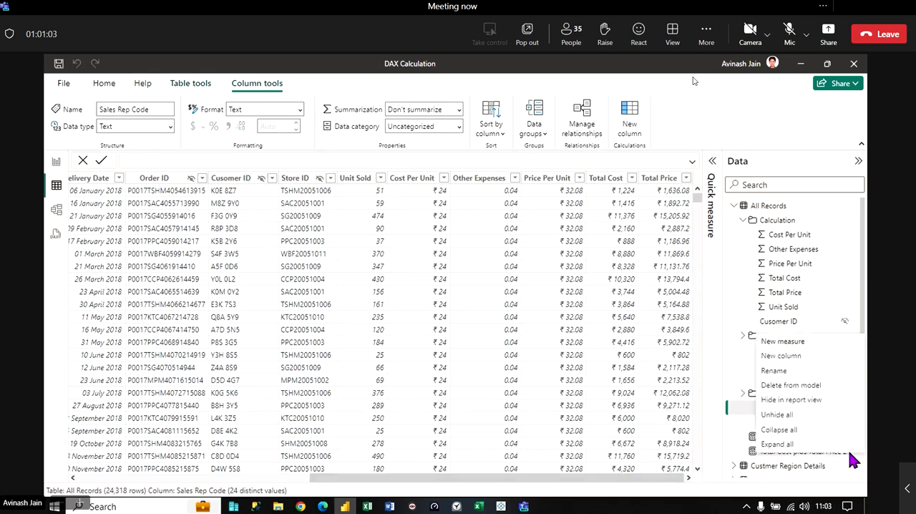
click(775, 400)
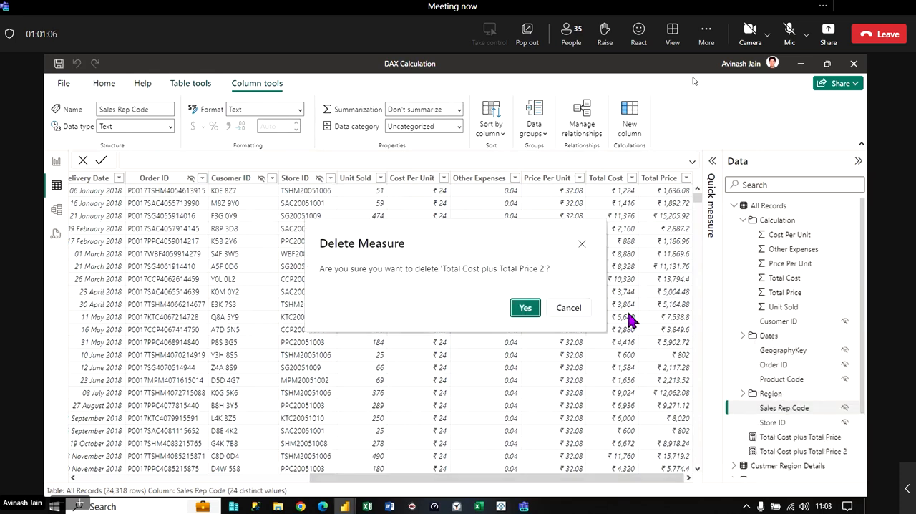
click(523, 307)
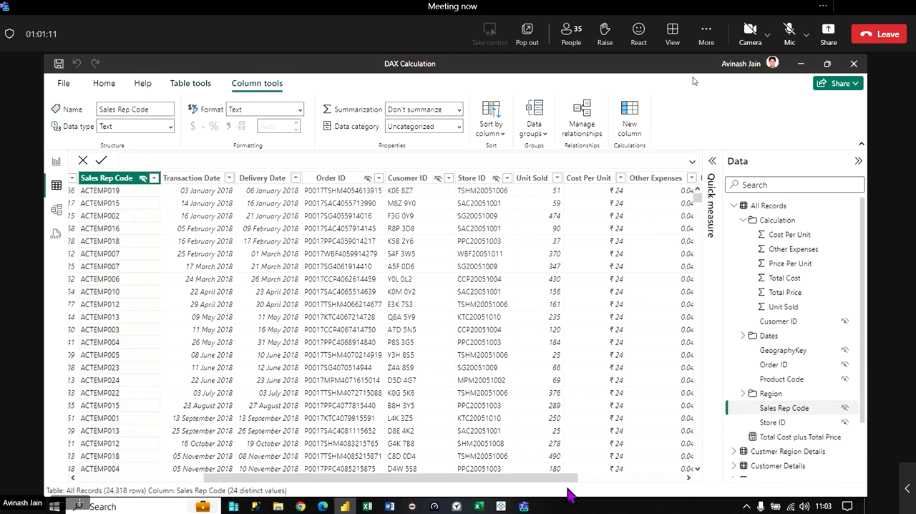
- Place the Total Cost plus Total Price measure on Page 1 in the report view and convert its chart to a table
drag(570, 478, 676, 478)
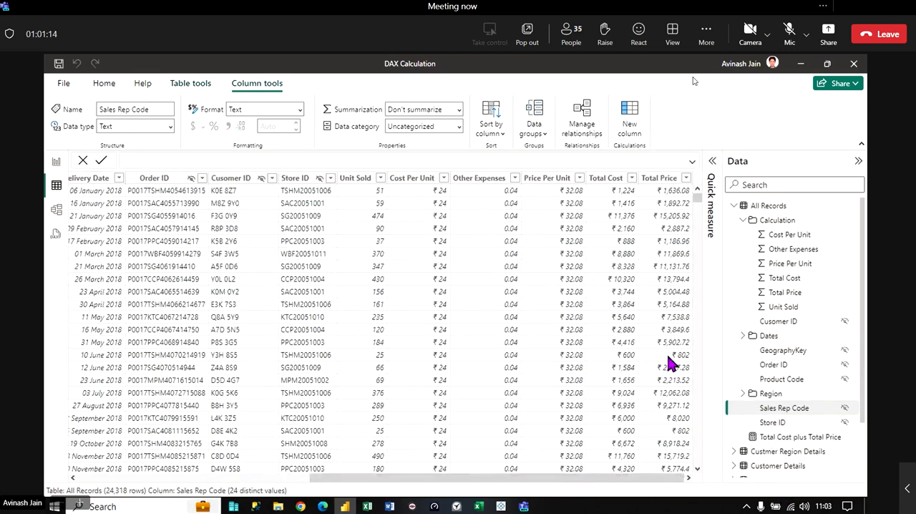
click(57, 166)
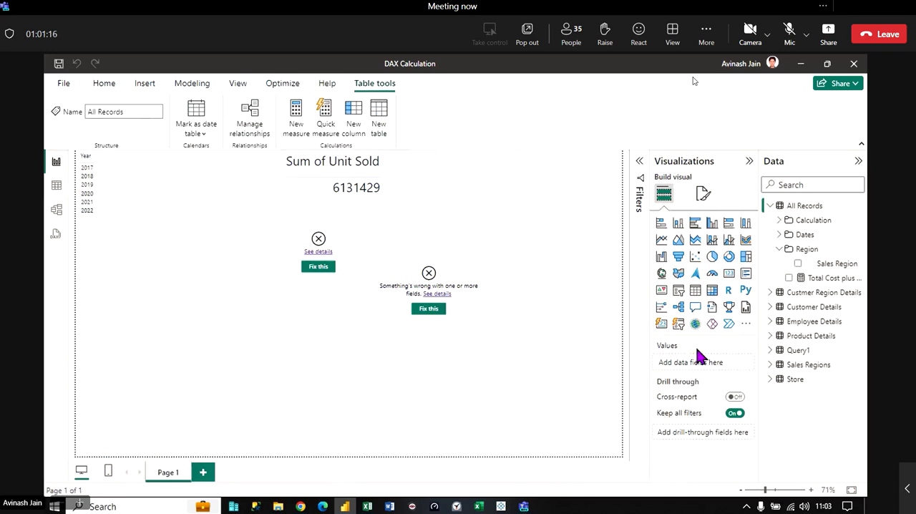
drag(830, 279, 223, 331)
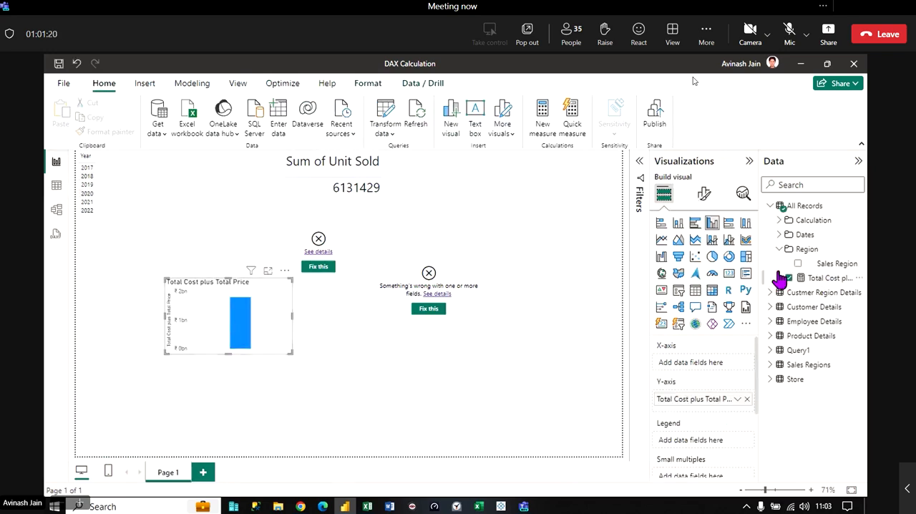
click(695, 290)
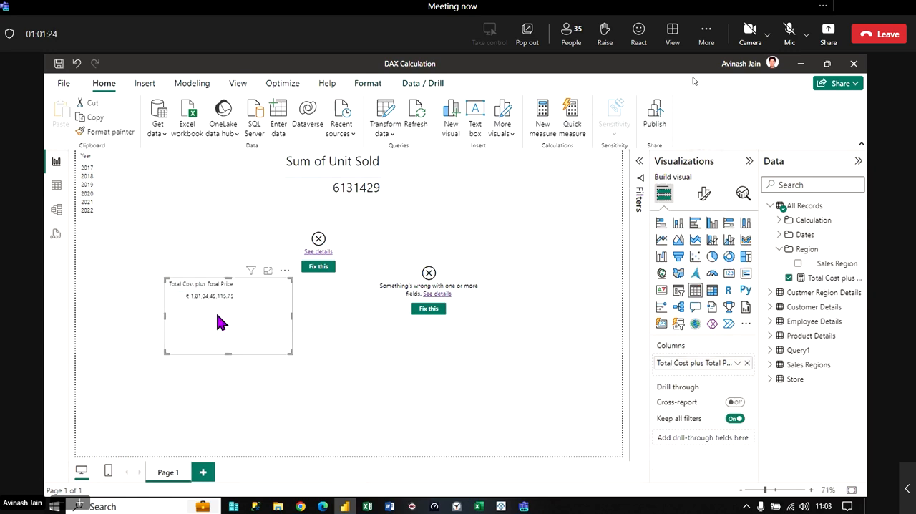
- Delete the Total Cost plus Total Price table, the Sum of Unit Sold visual and the two broken visuals from Page 1
key(Delete)
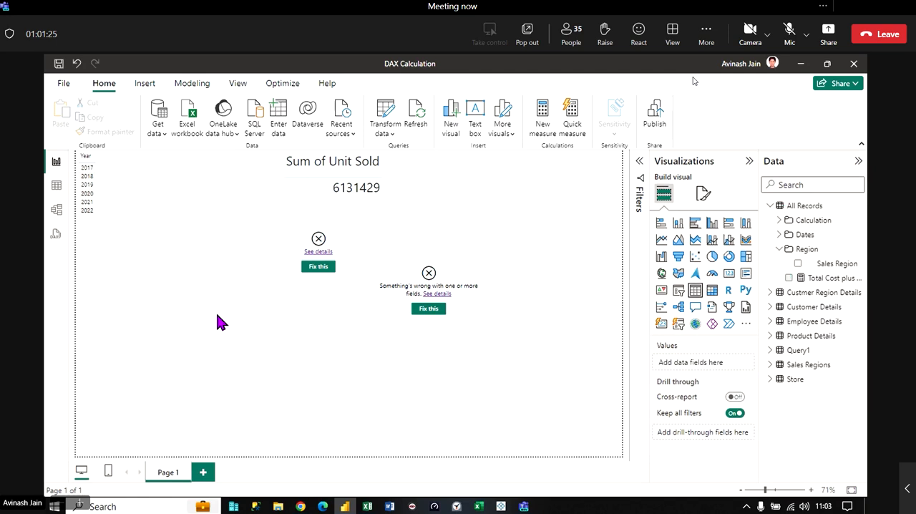
click(458, 269)
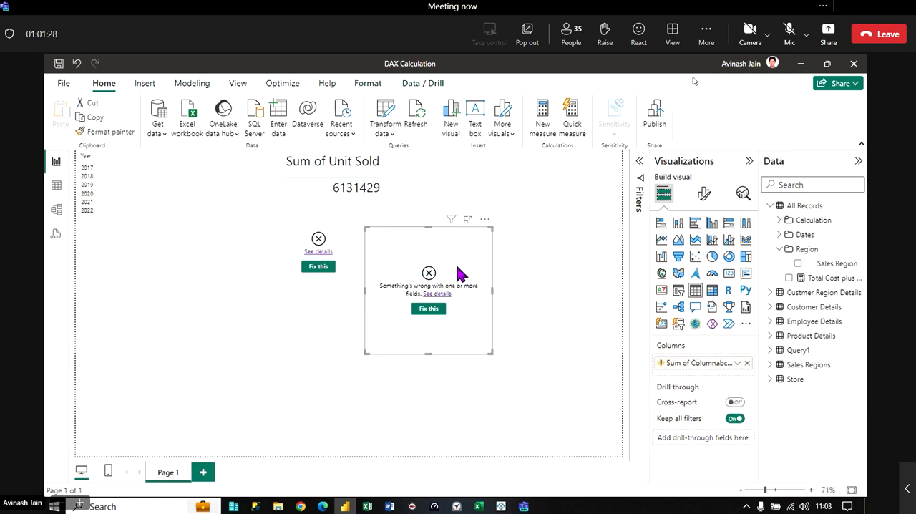
key(Delete)
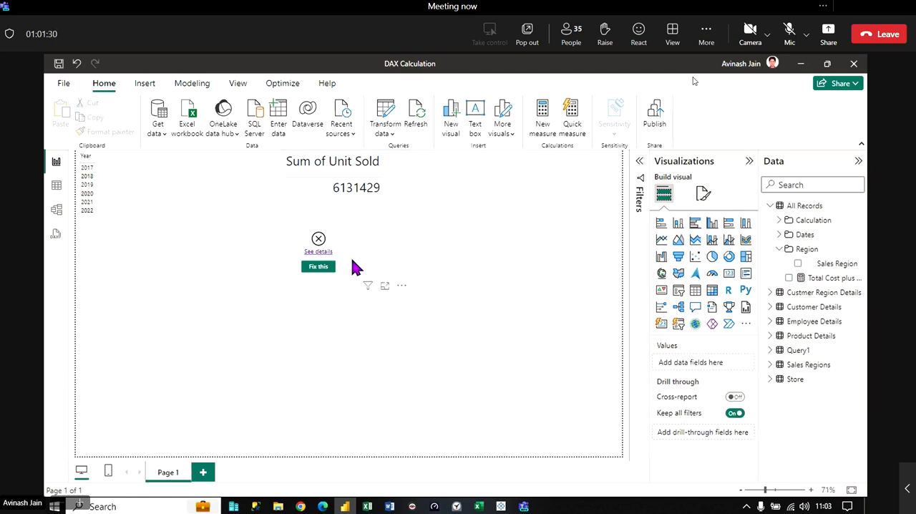
click(379, 264)
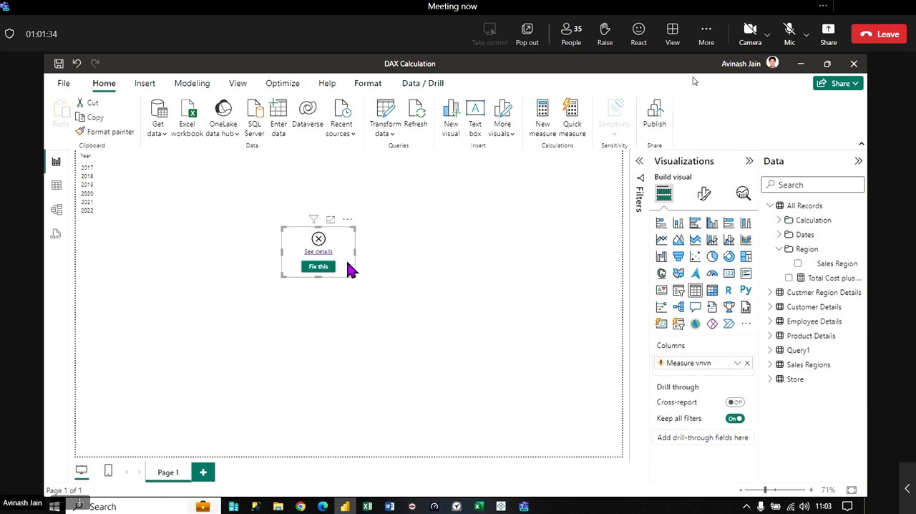
key(Delete)
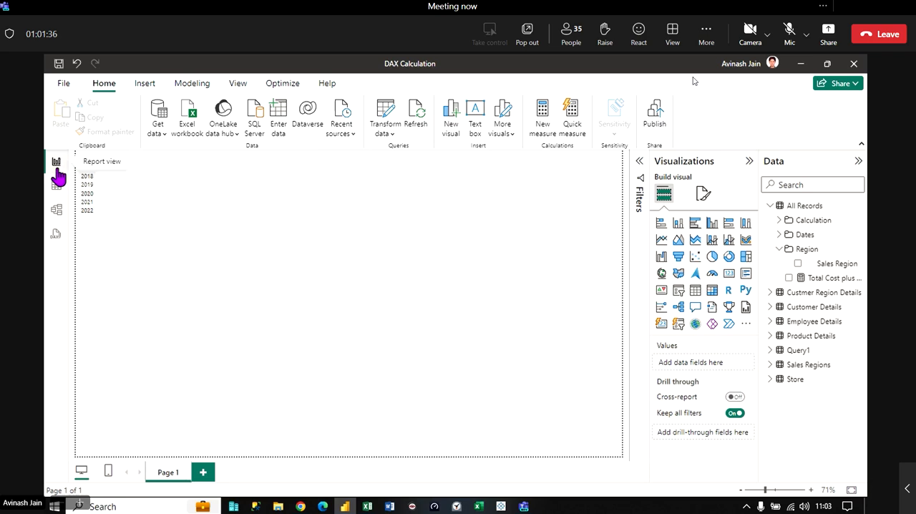
- Compare the commands for creating measures, columns and tables offered in the report, table and model views
click(141, 231)
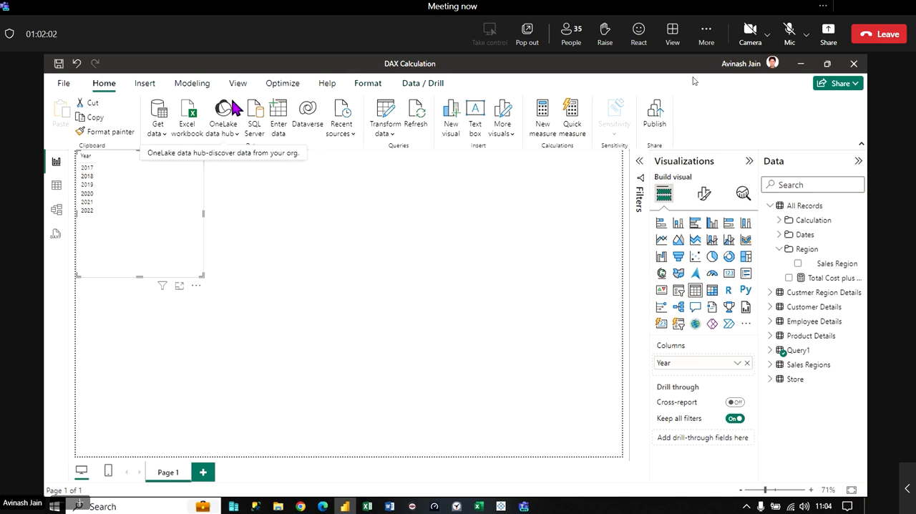
click(192, 83)
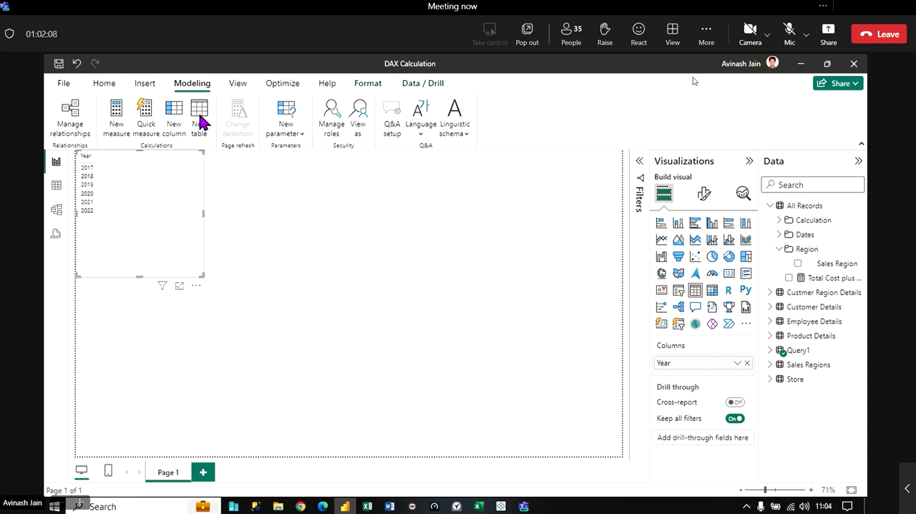
click(56, 185)
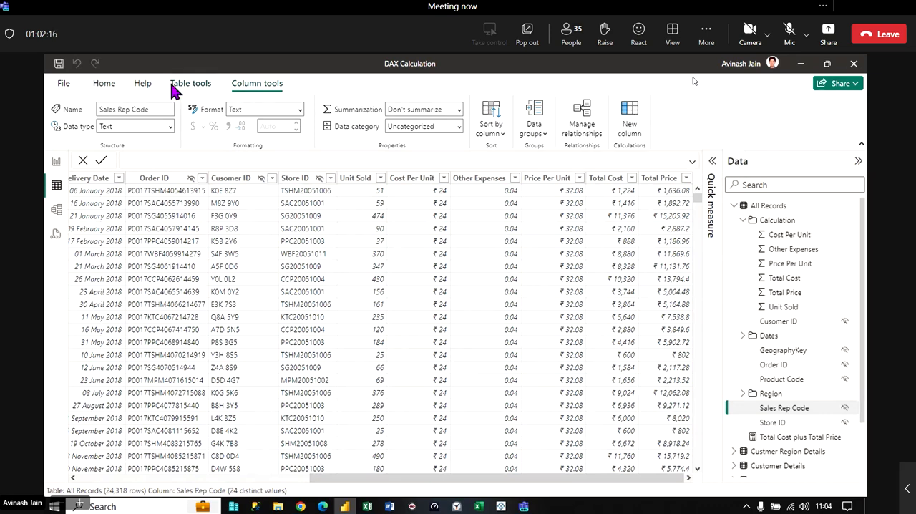
click(109, 91)
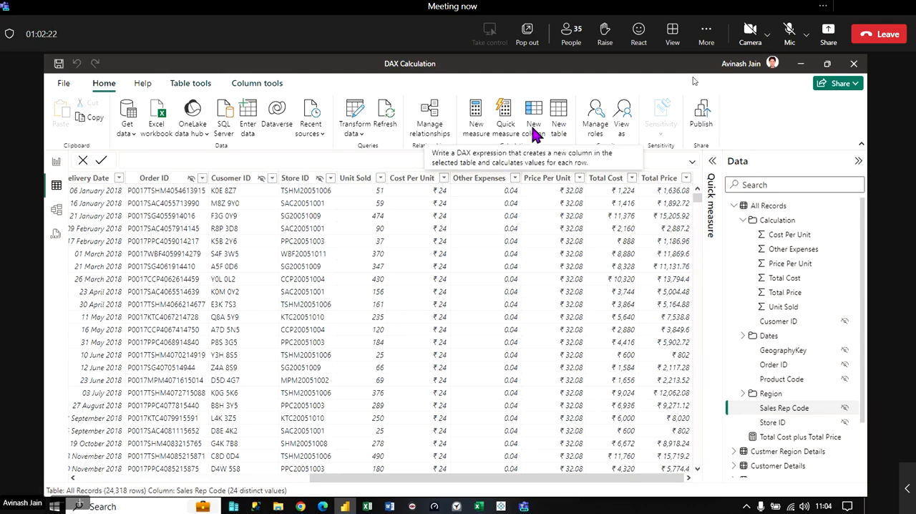
click(56, 213)
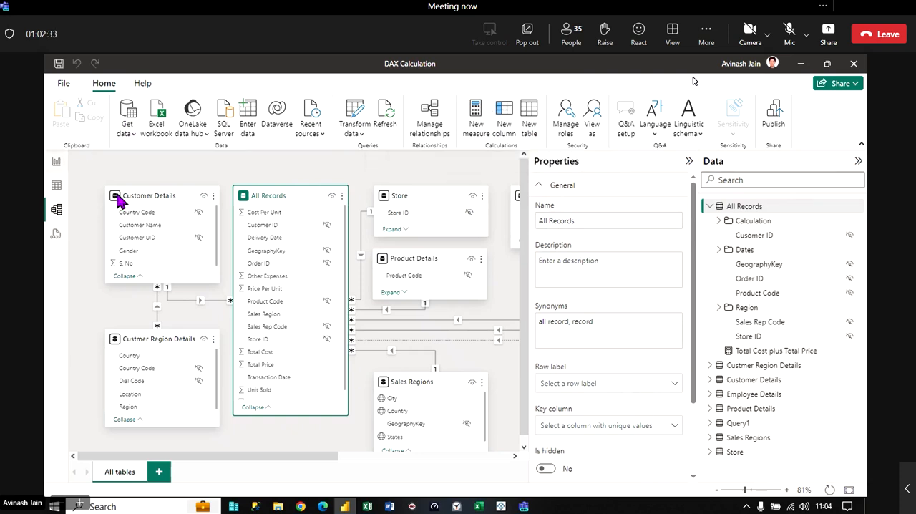
- Review the calculation options offered for the All Records table in the report view and inspect the Total Cost plus Total Price formula
click(56, 162)
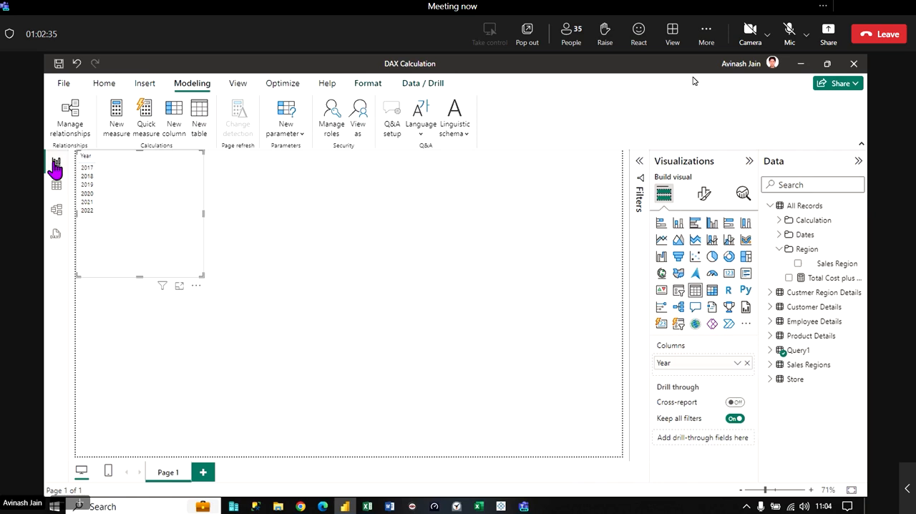
click(769, 206)
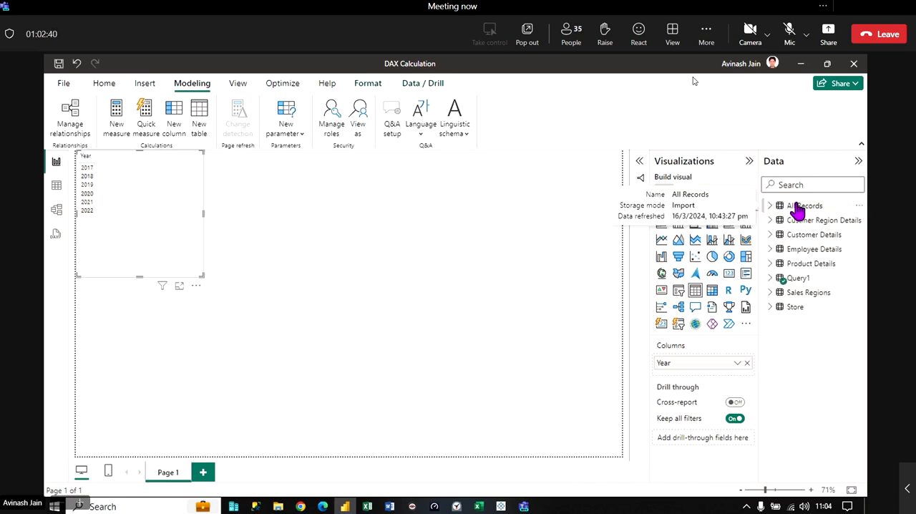
right_click(797, 208)
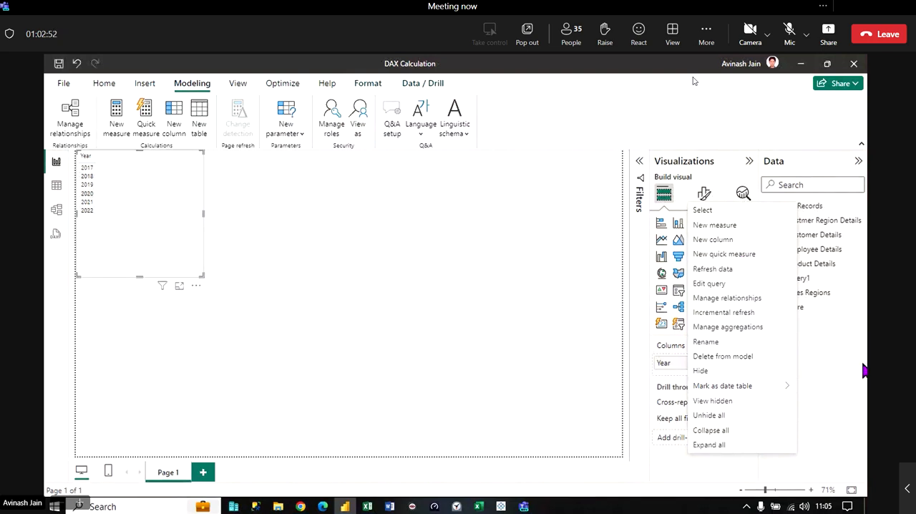
click(866, 409)
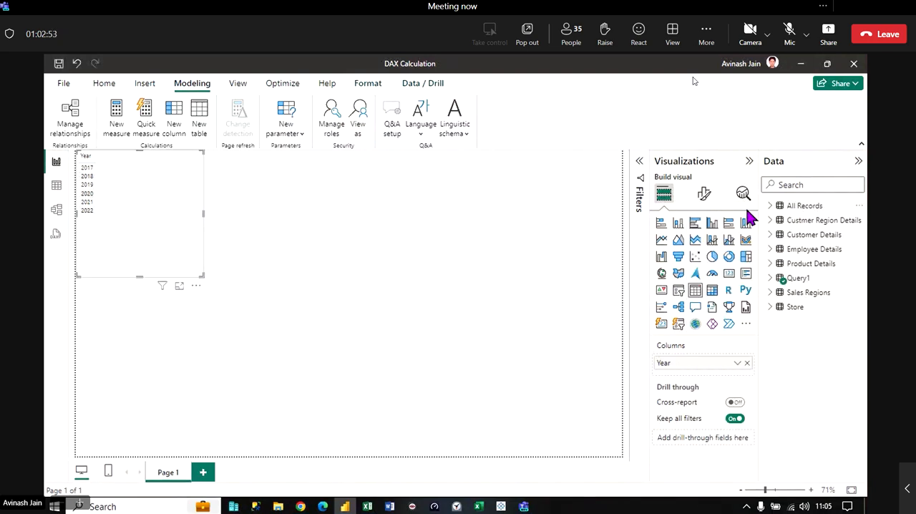
click(766, 206)
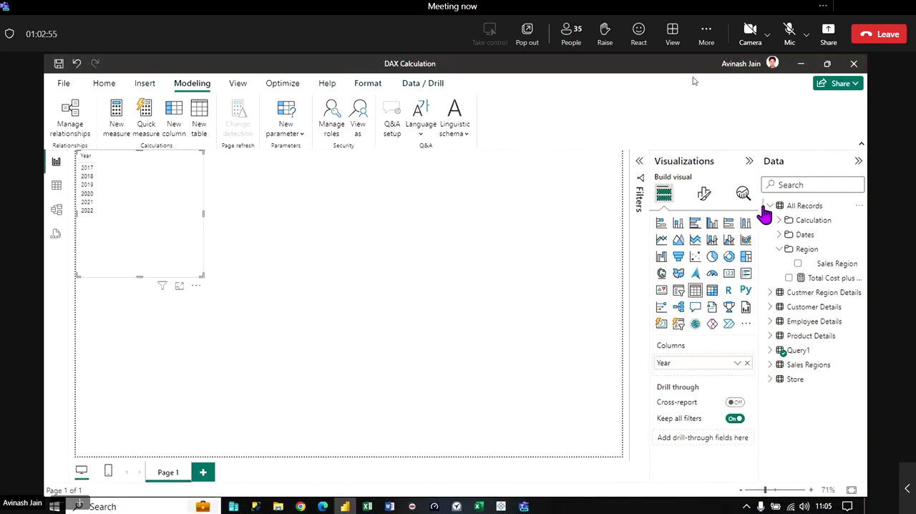
click(818, 285)
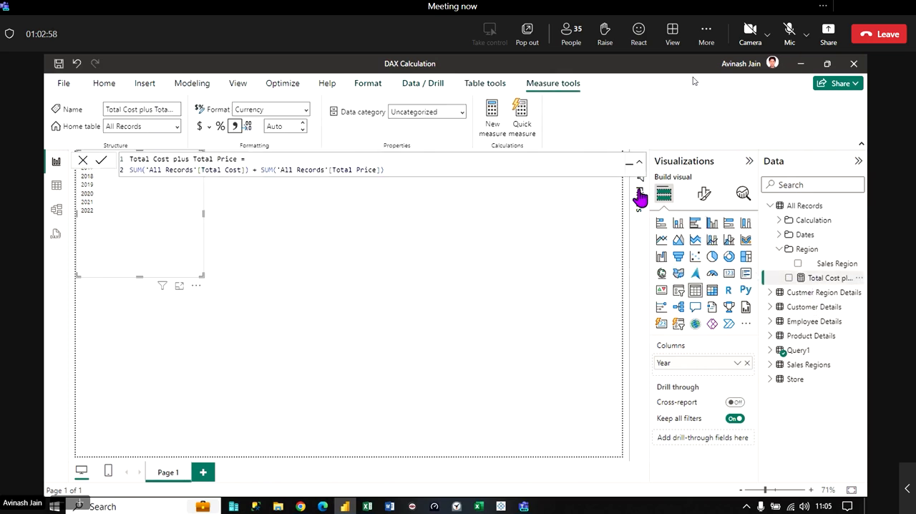
- Examine the quick measure settings and the calculation options offered for All Records in the table view
click(56, 187)
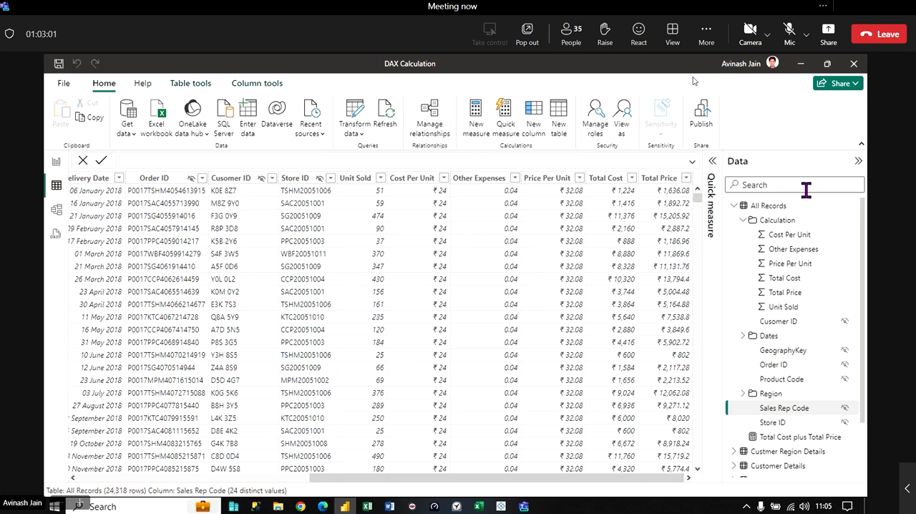
double_click(784, 408)
click(710, 169)
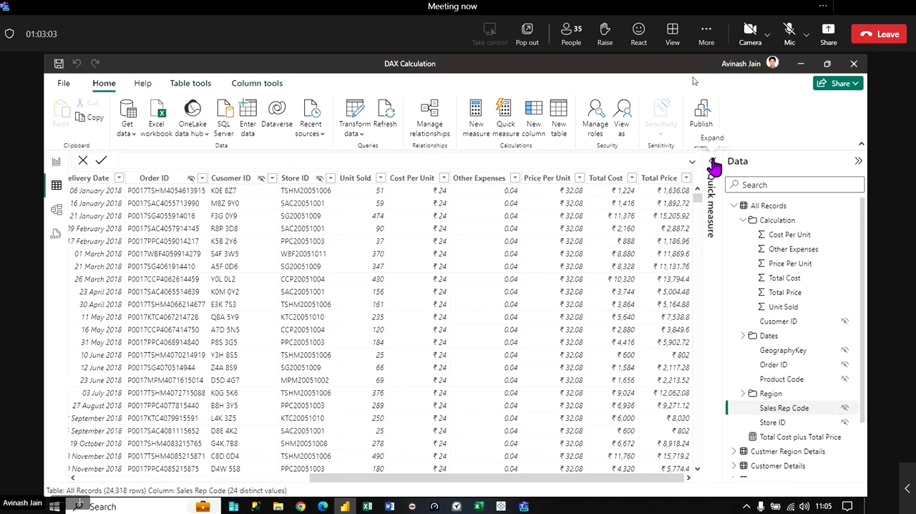
right_click(779, 204)
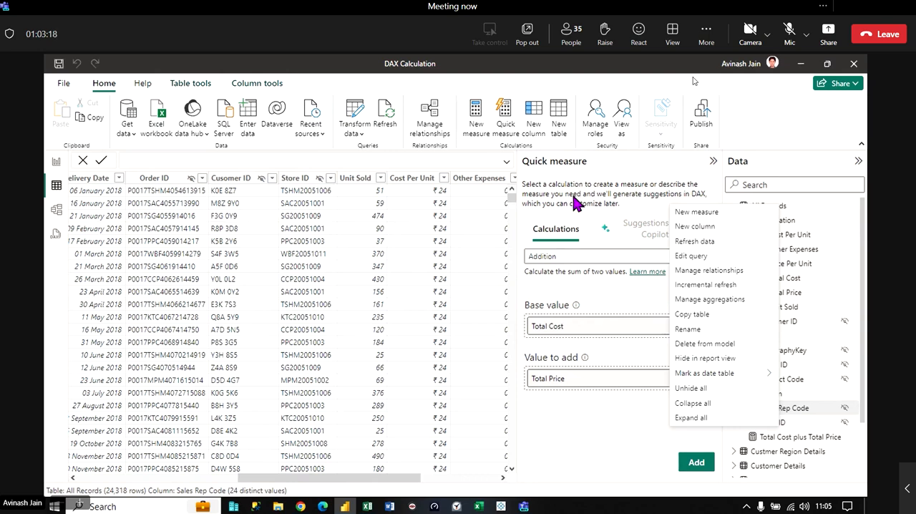
click(797, 415)
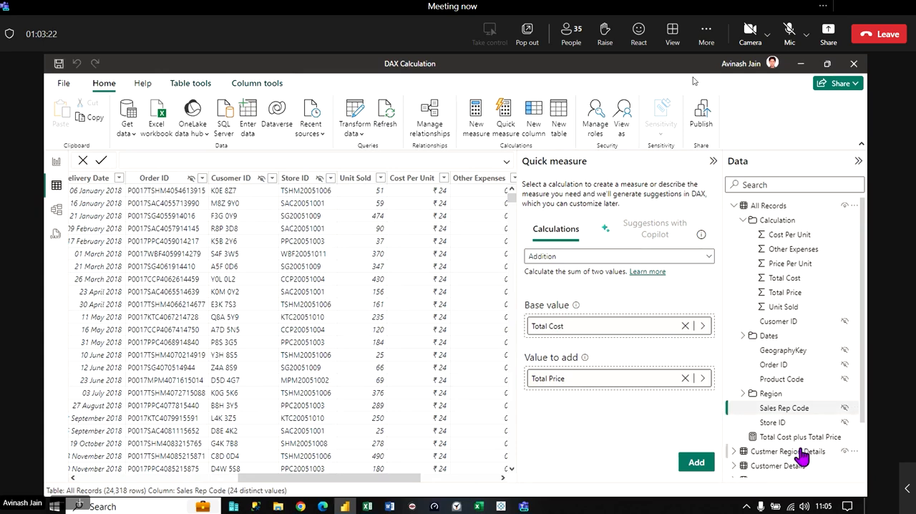
click(785, 422)
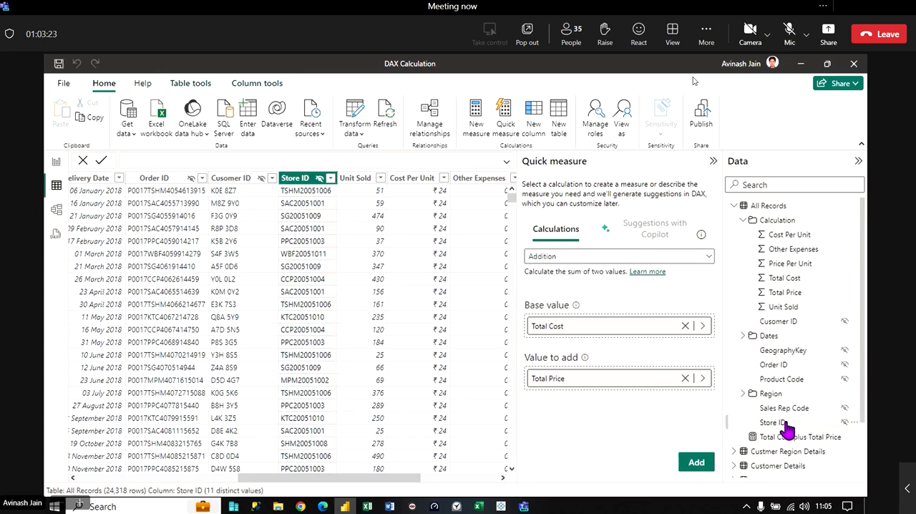
click(712, 161)
click(780, 221)
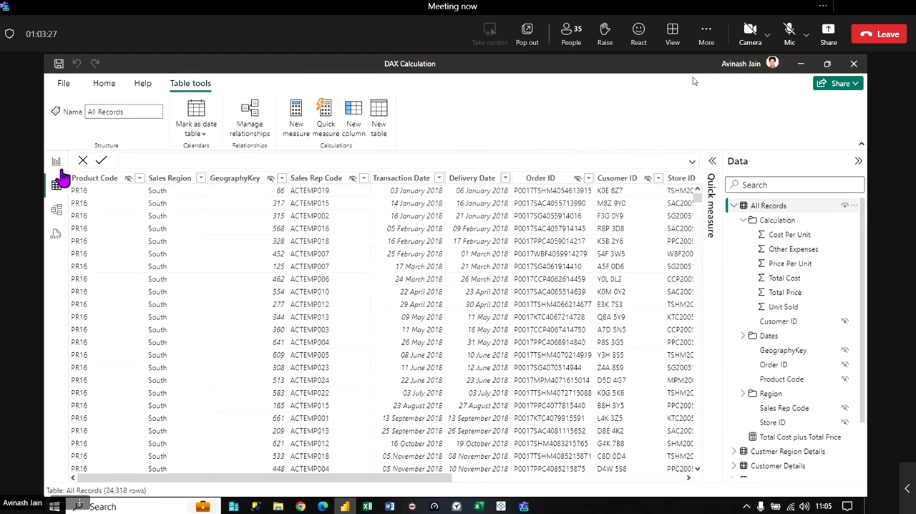
- Return to the report view and review the new measure, column and quick measure options for All Records again
click(56, 162)
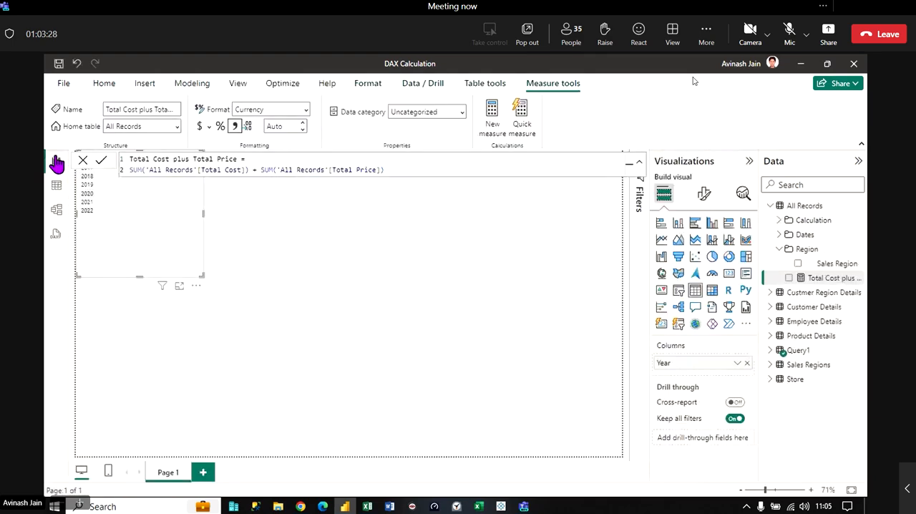
right_click(797, 208)
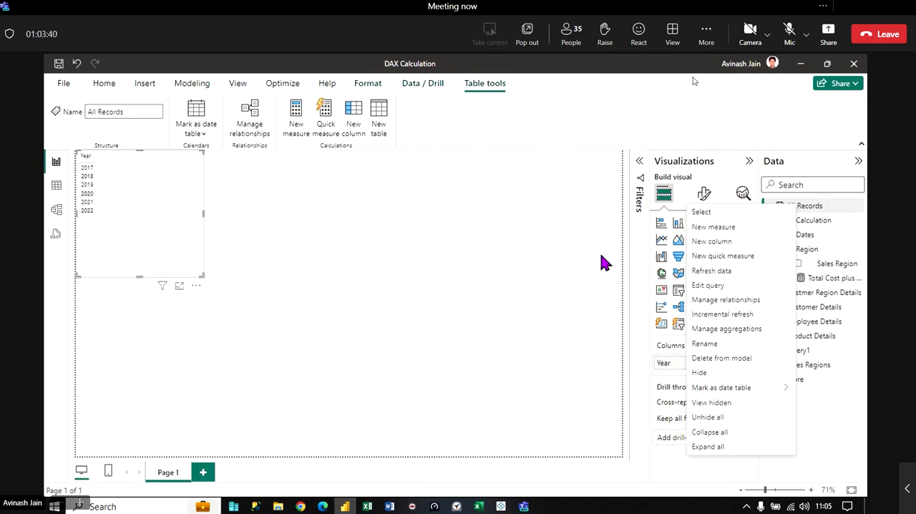
click(469, 315)
- Delete the Total Cost plus Total Price measure in All Records from the model
click(771, 207)
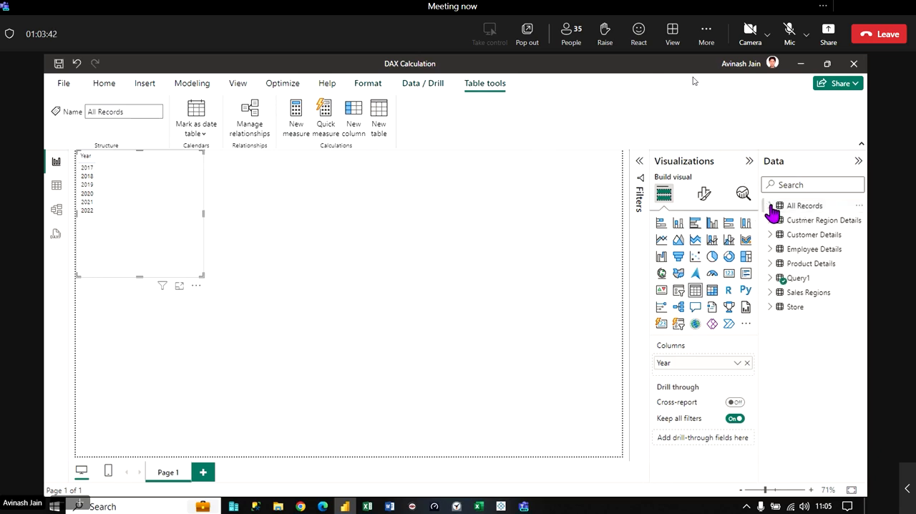
click(770, 206)
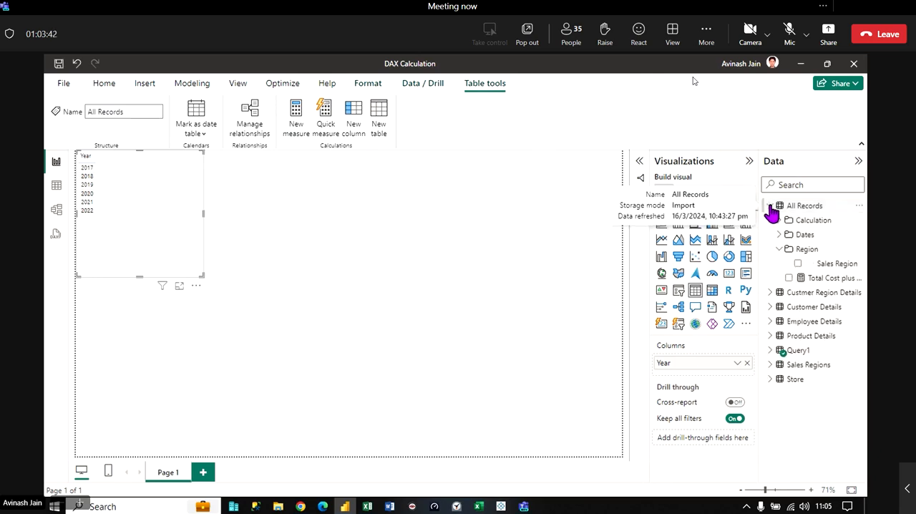
click(860, 279)
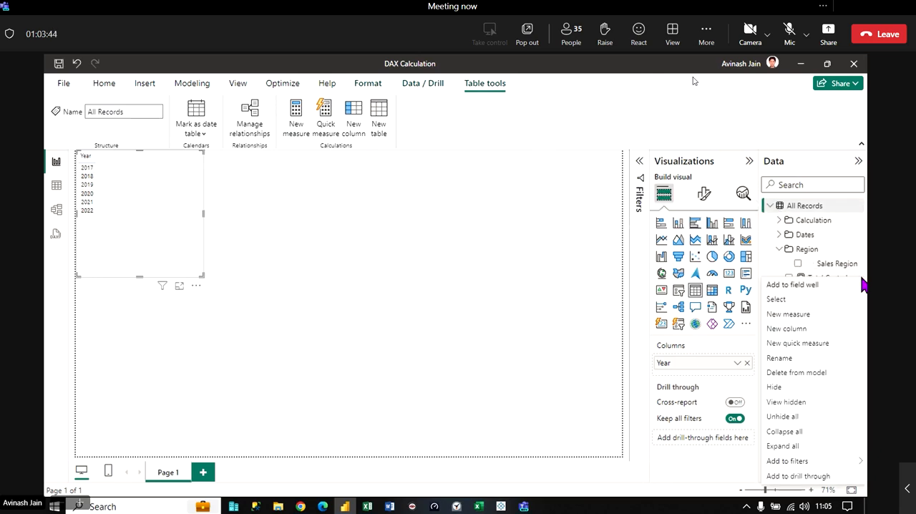
click(793, 373)
click(529, 308)
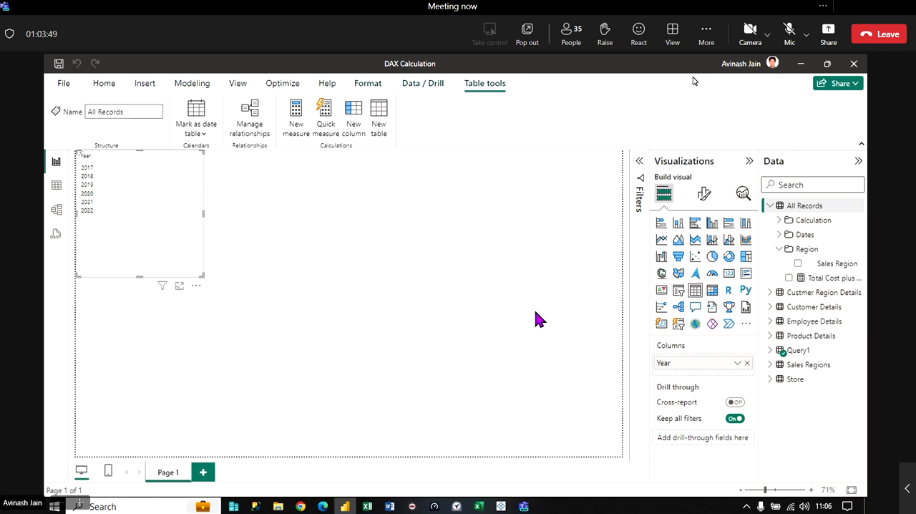
- Save the report file and collapse the Properties and Data panes in the model view
click(55, 209)
click(57, 67)
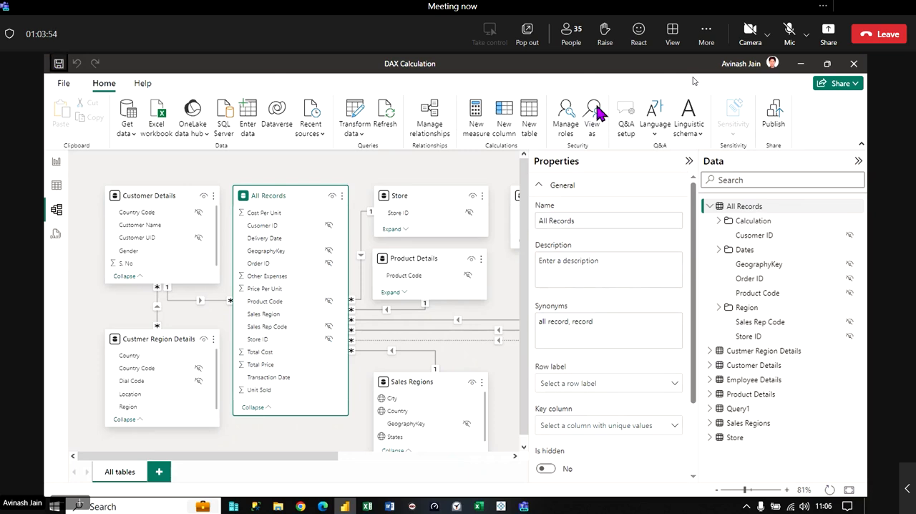
click(687, 162)
click(856, 163)
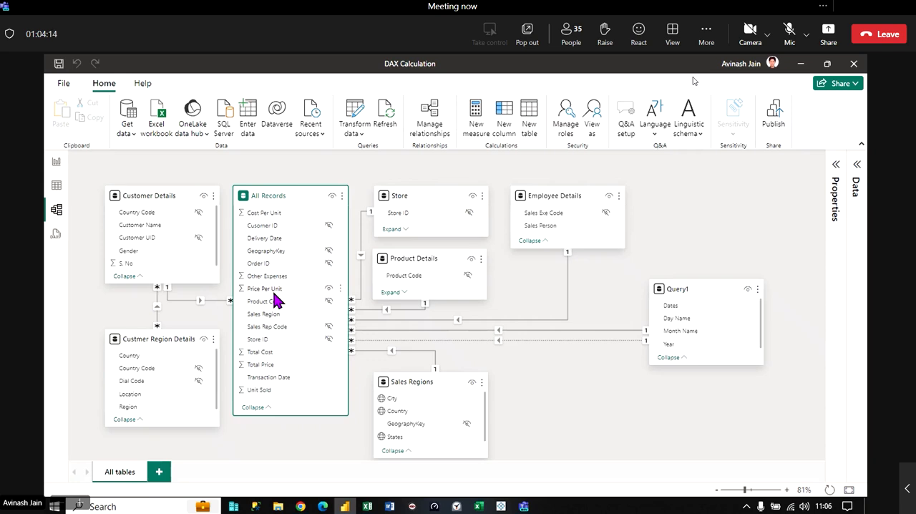
- Examine the tables related to All Records in the model diagram, including Employee Details, Store and Sales Regions, and select Query1
mouse_move(662, 296)
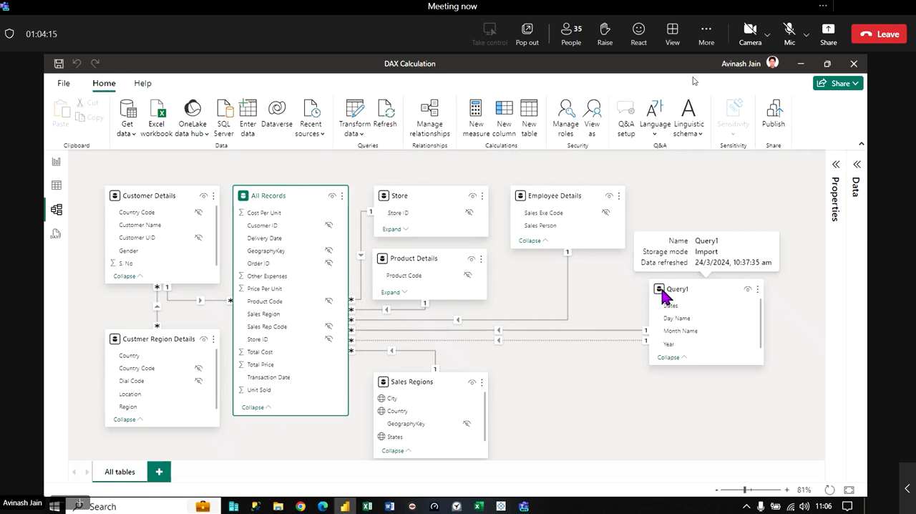
mouse_move(523, 208)
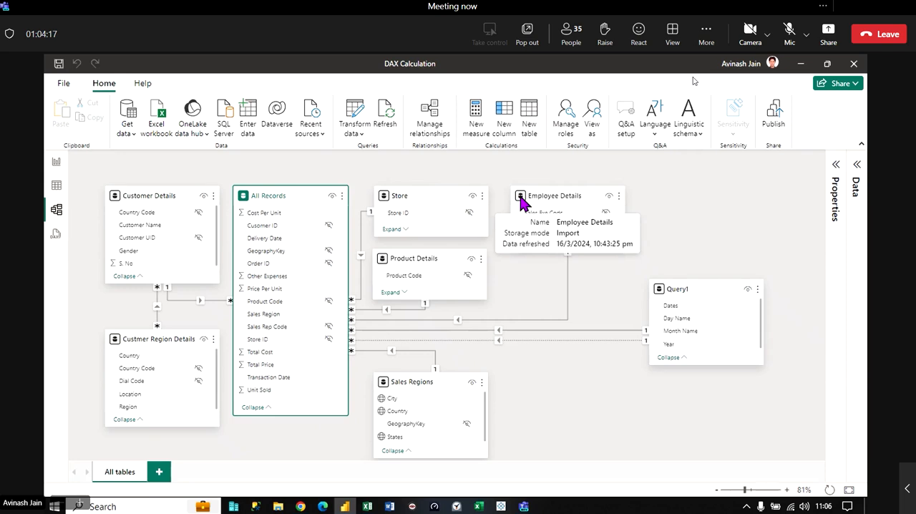
mouse_move(386, 206)
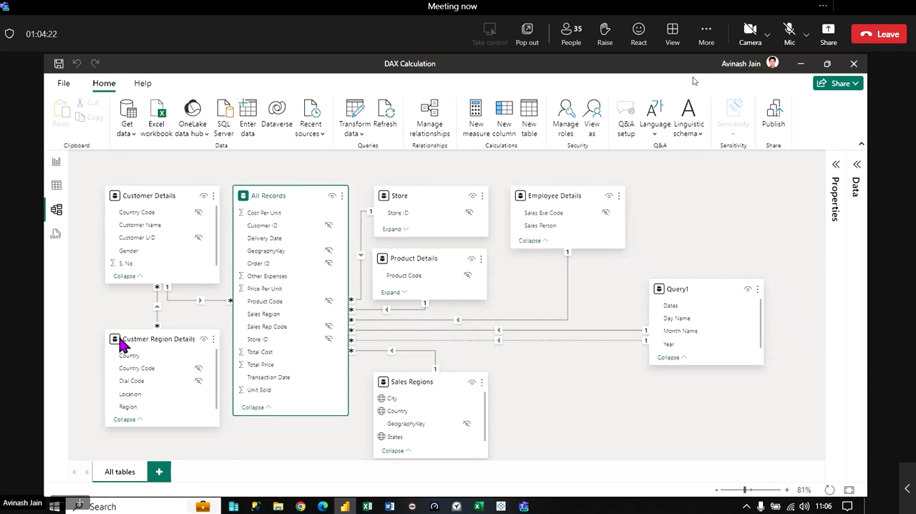
mouse_move(392, 394)
click(706, 285)
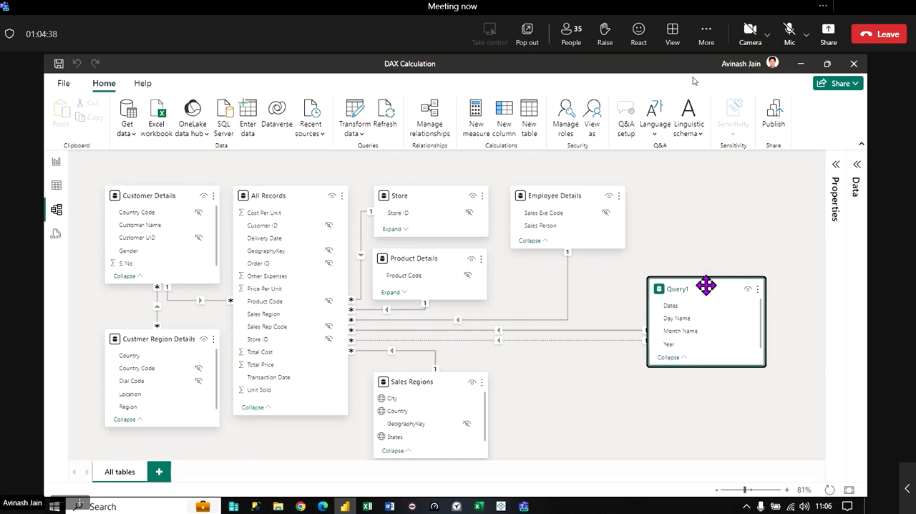
- Display the Query1 table's data in the table view after collapsing the All Records fields
click(56, 186)
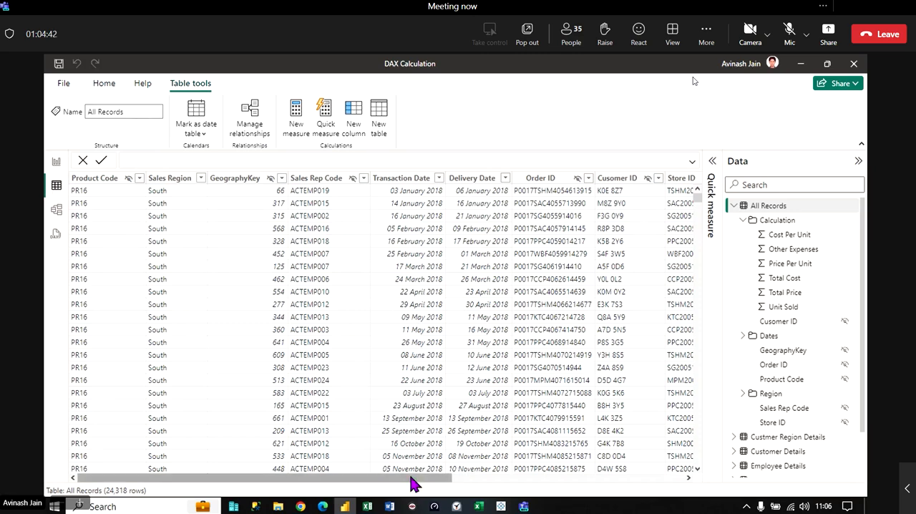
click(733, 205)
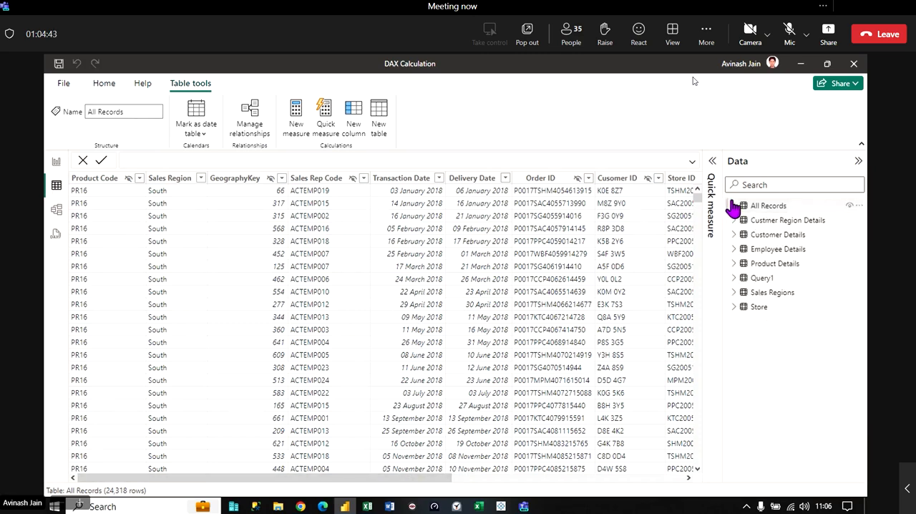
click(770, 279)
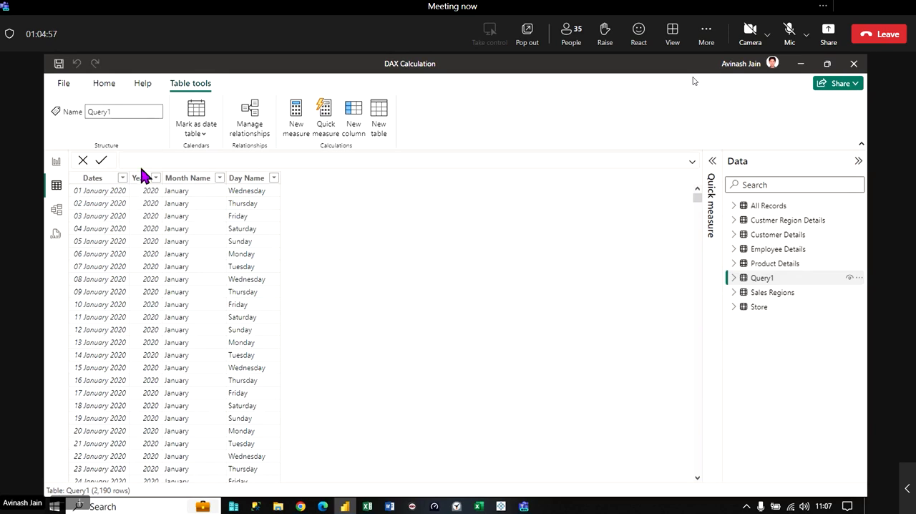
- Examine Query1's Source formula and Inserted Day Name step in Power Query Editor, and close the editor without applying changes
click(56, 161)
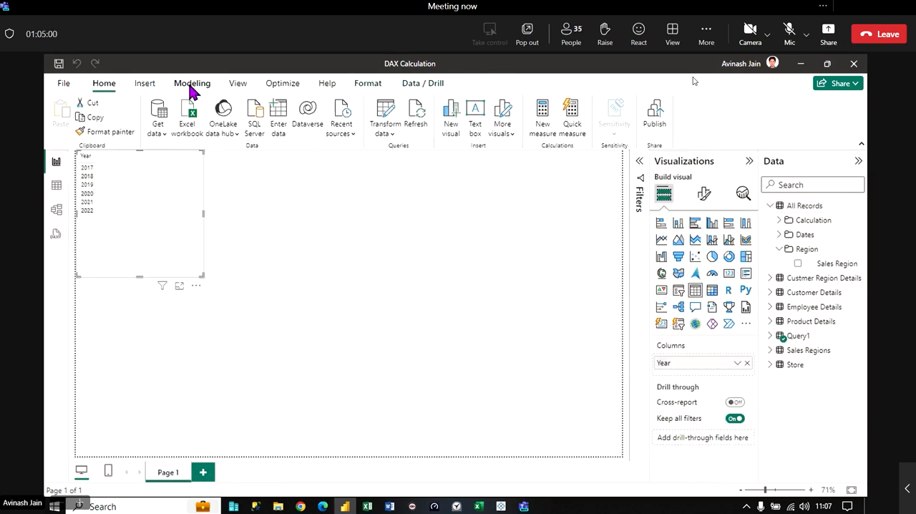
click(384, 116)
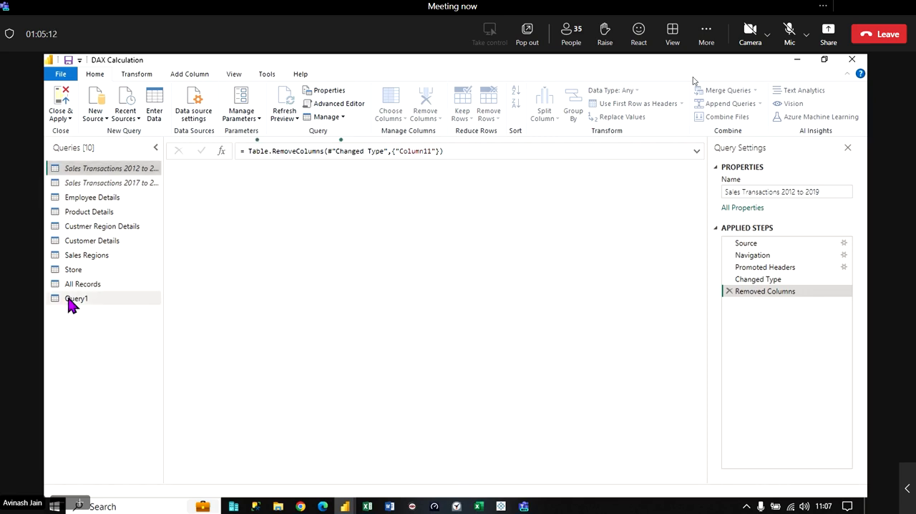
click(71, 301)
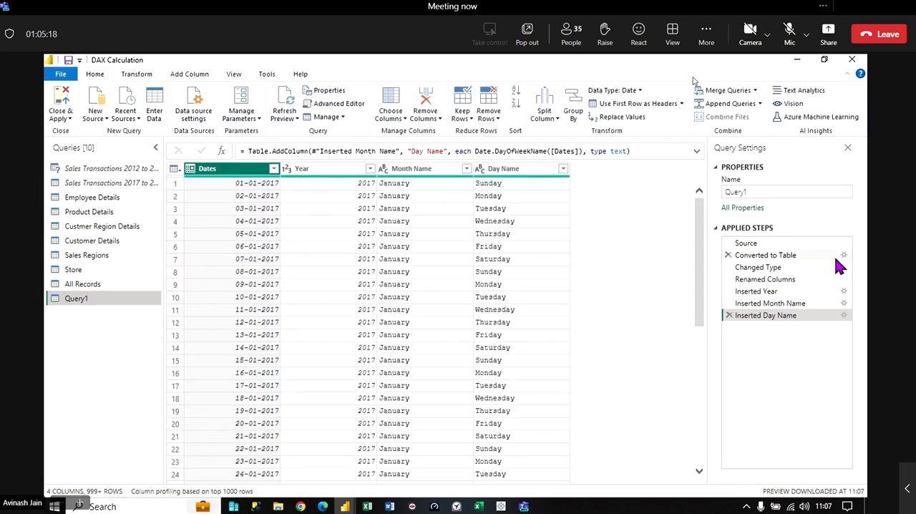
click(739, 243)
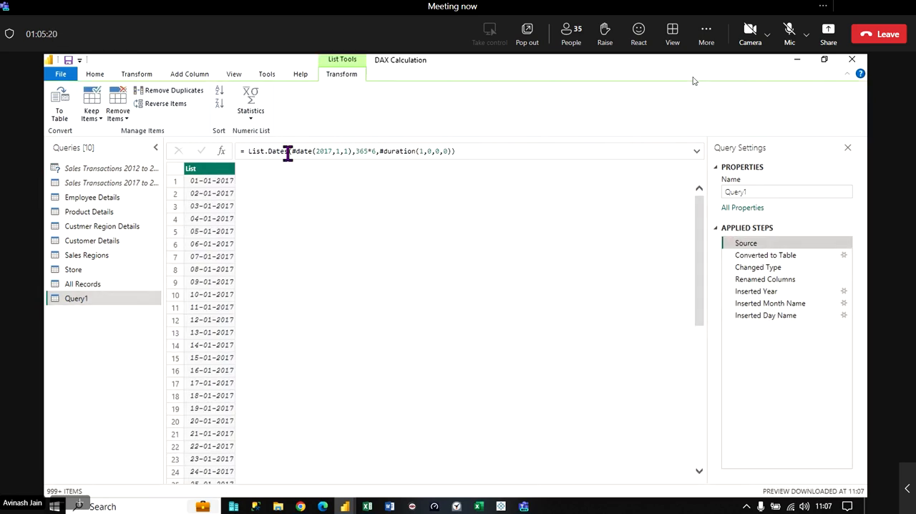
click(343, 154)
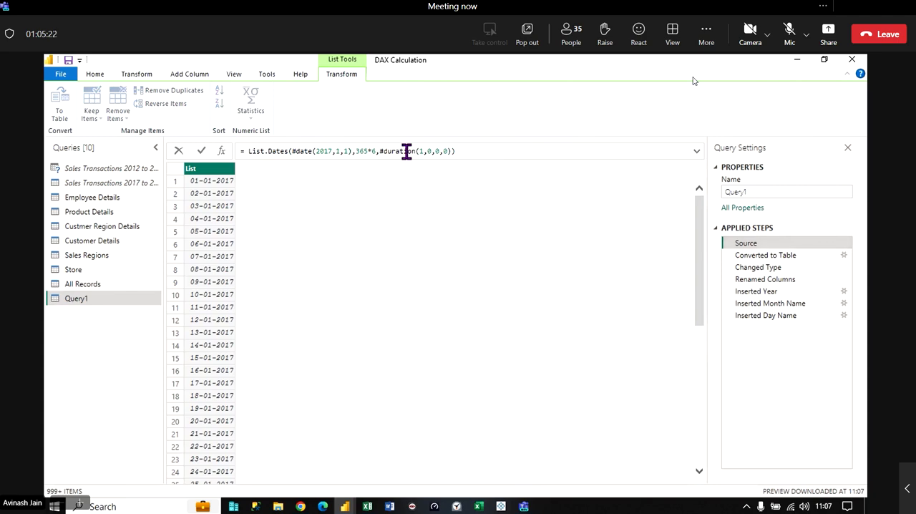
click(760, 317)
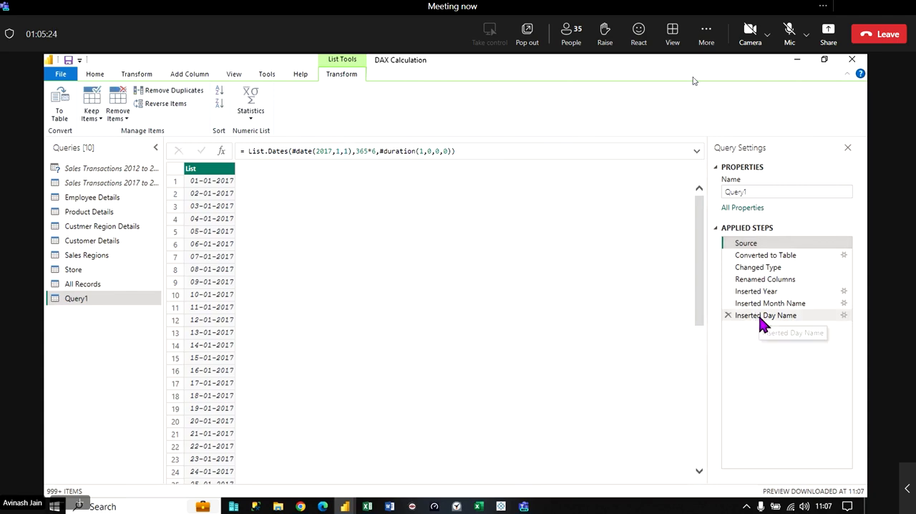
click(759, 316)
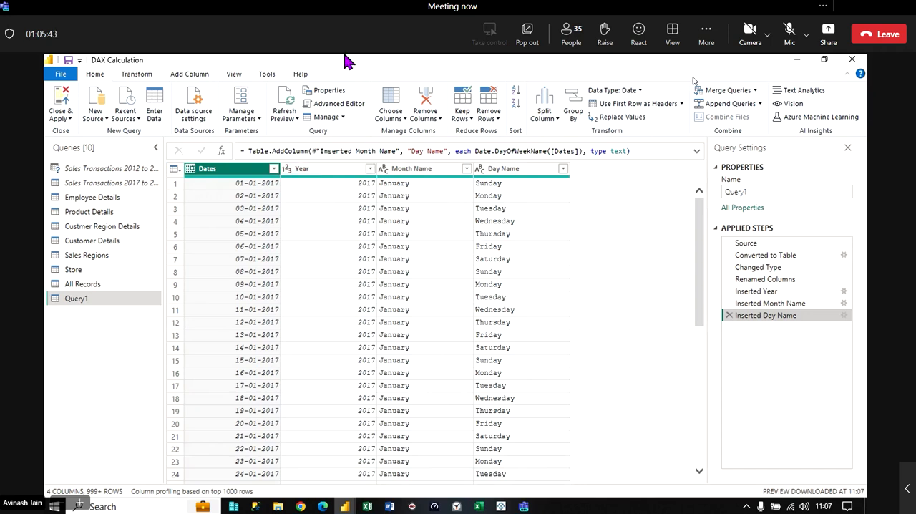
click(62, 118)
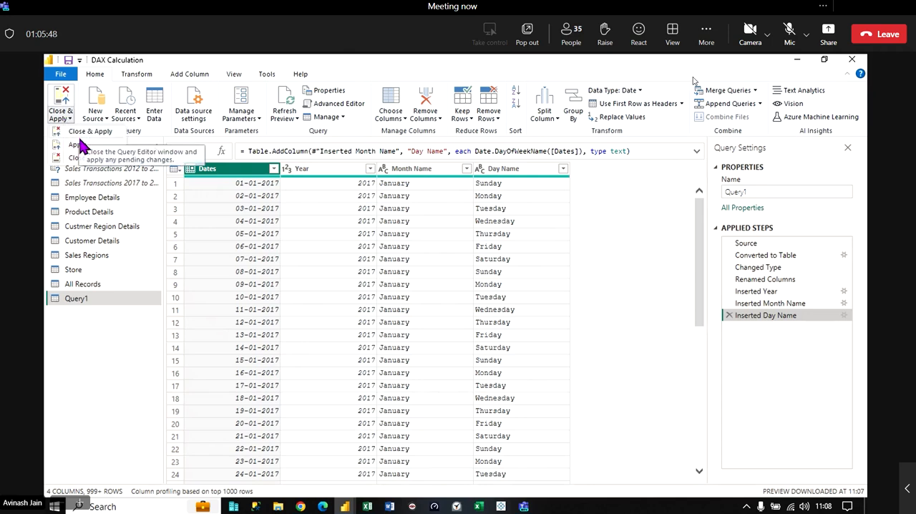
click(84, 163)
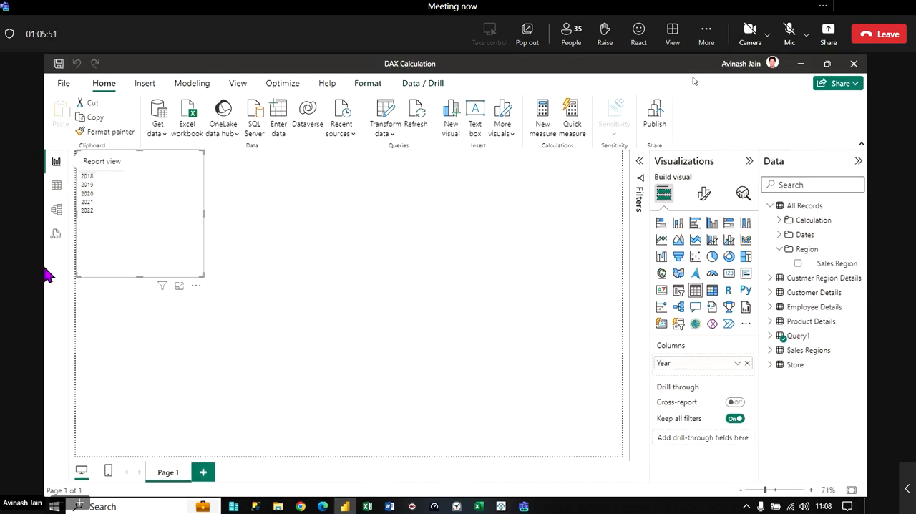
- Delete the Query1 table from the model in the model view, confirming the deletion
click(55, 209)
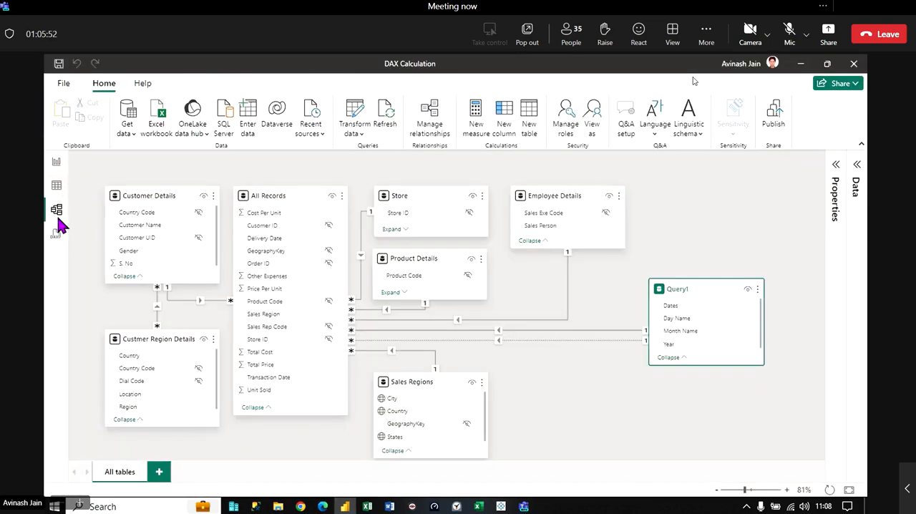
click(592, 341)
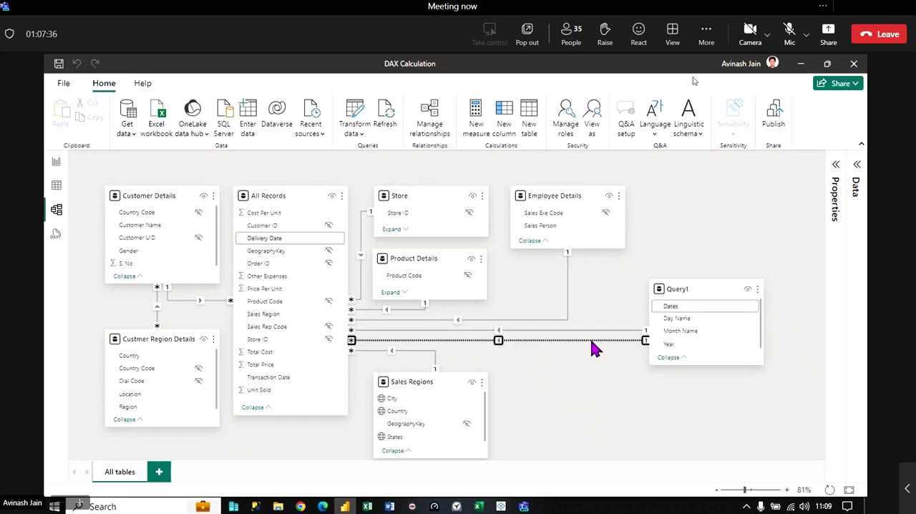
click(759, 292)
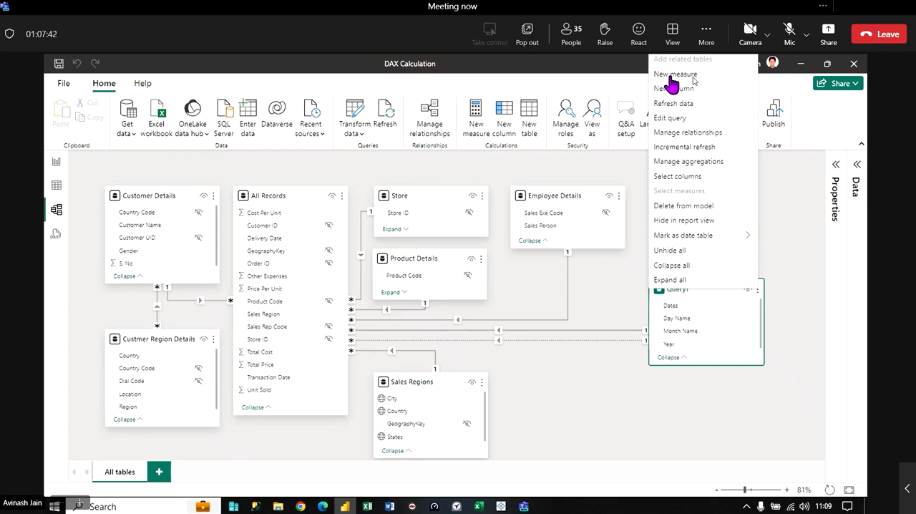
click(701, 208)
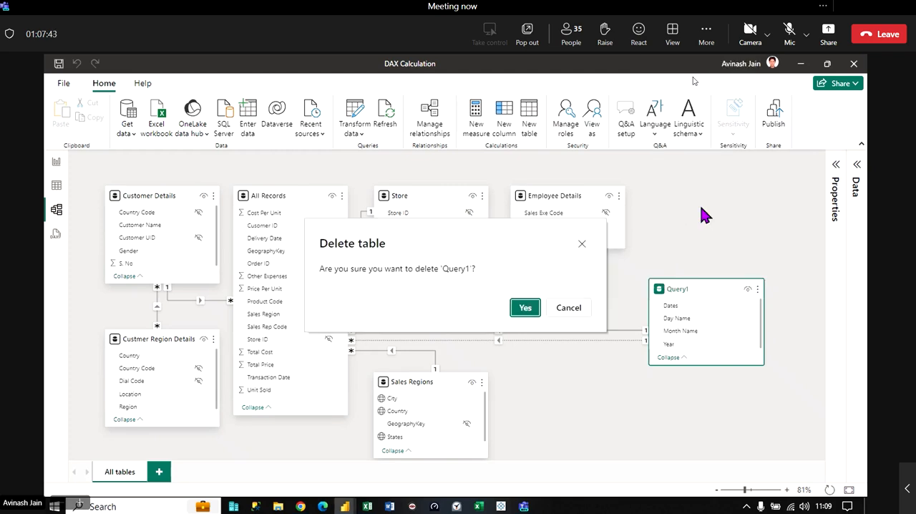
click(523, 307)
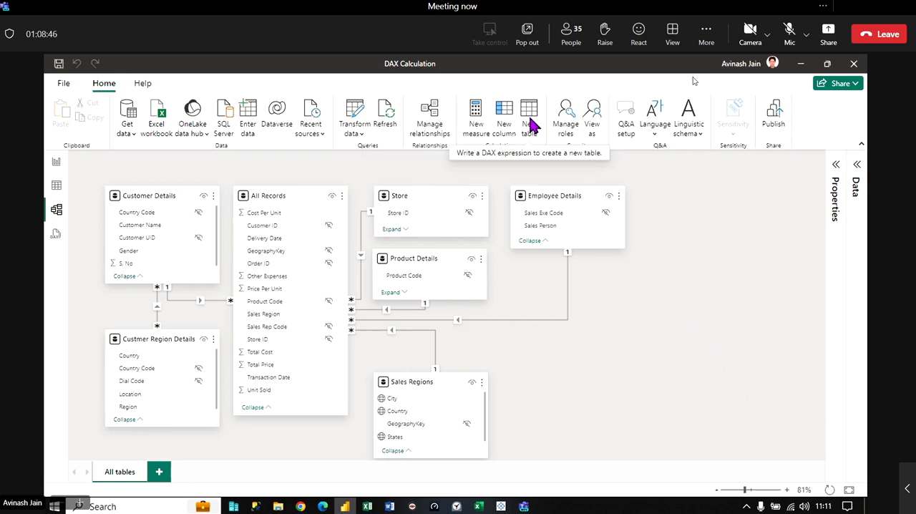
- Return to the table view and review the model's remaining tables with All Records selected
click(57, 187)
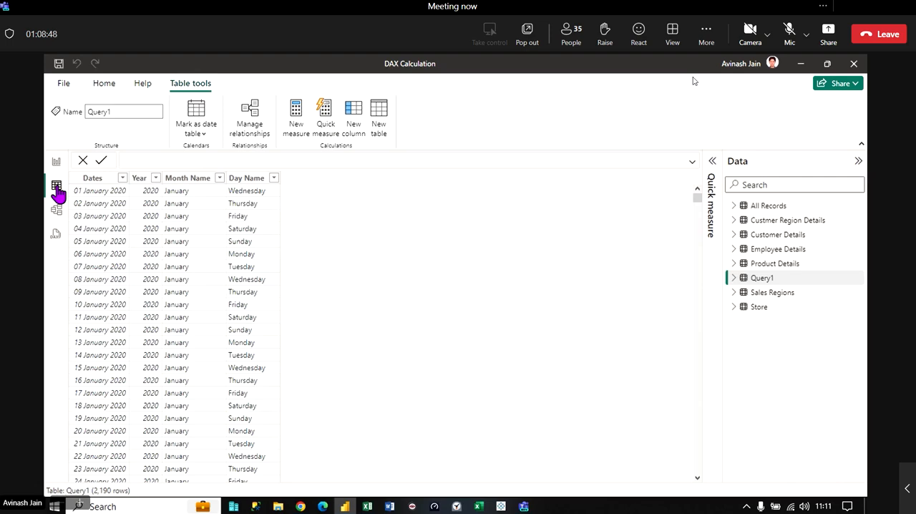
click(57, 208)
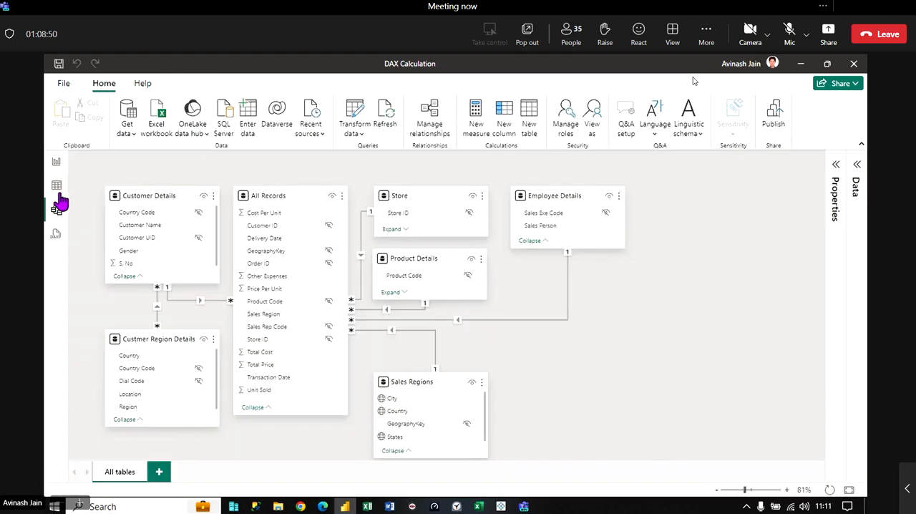
click(57, 186)
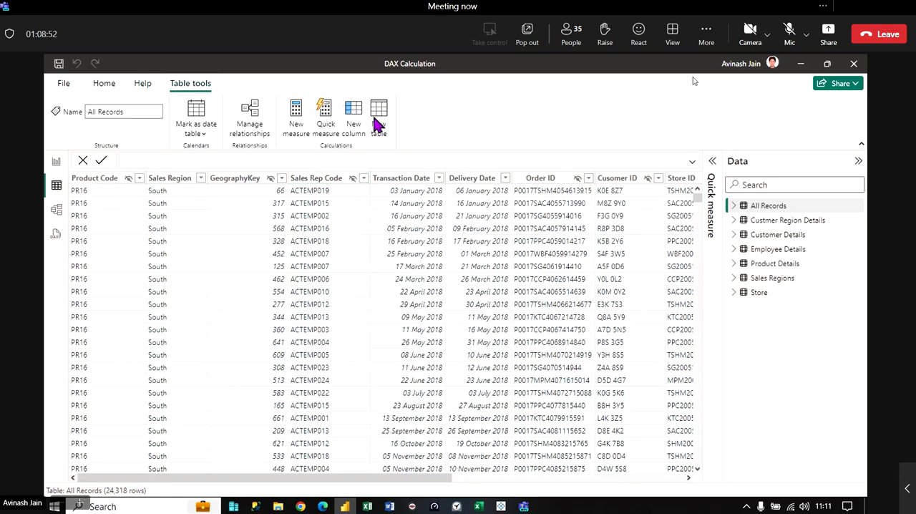
click(752, 210)
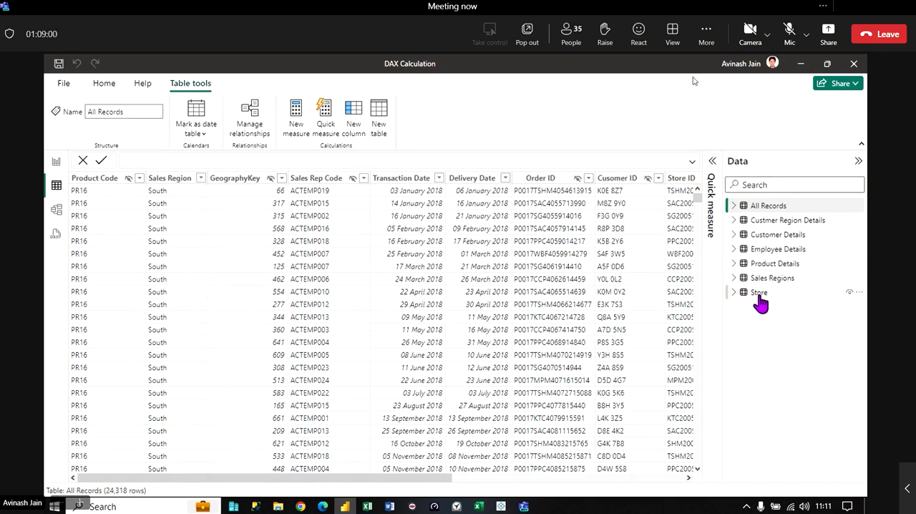
- Start a new calculated table and name it Table1 in its formula
click(378, 114)
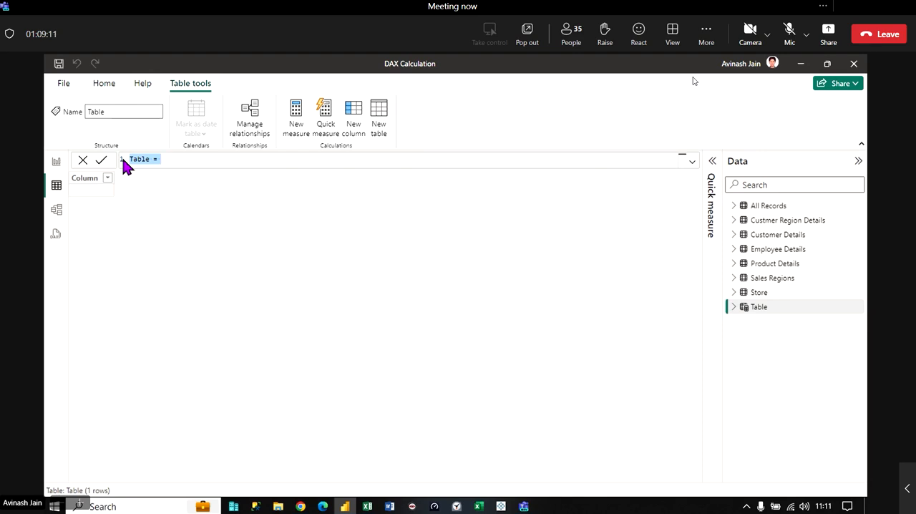
click(150, 160)
text(1)
- Complete and commit the formula Table1 = 'Product Details', and compare Table1 with the original Product Details table
click(188, 162)
text(p)
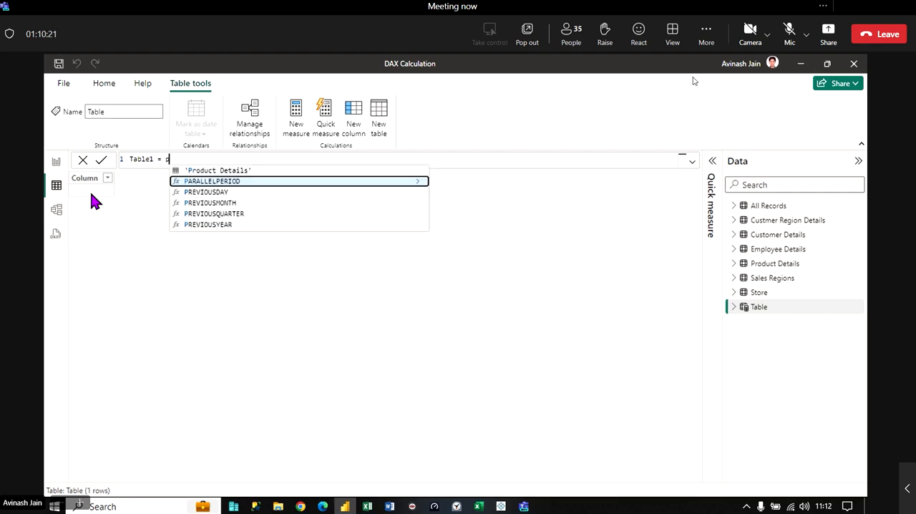
text(r)
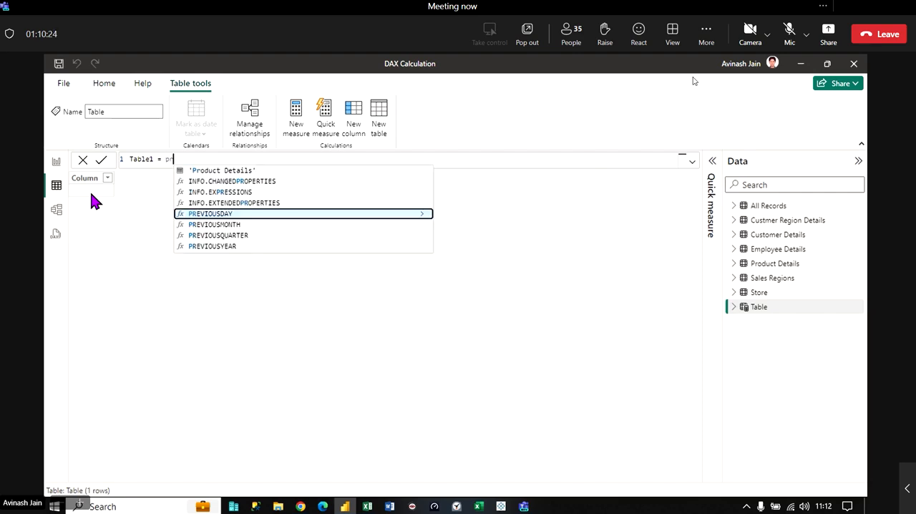
key(Up)
key(Up)
key(Up)
key(Up)
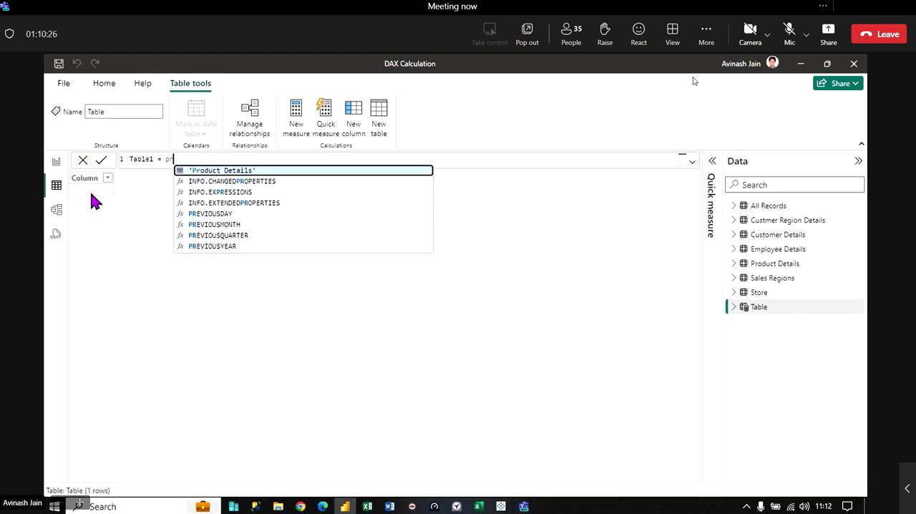
key(Up)
key(Down)
click(180, 172)
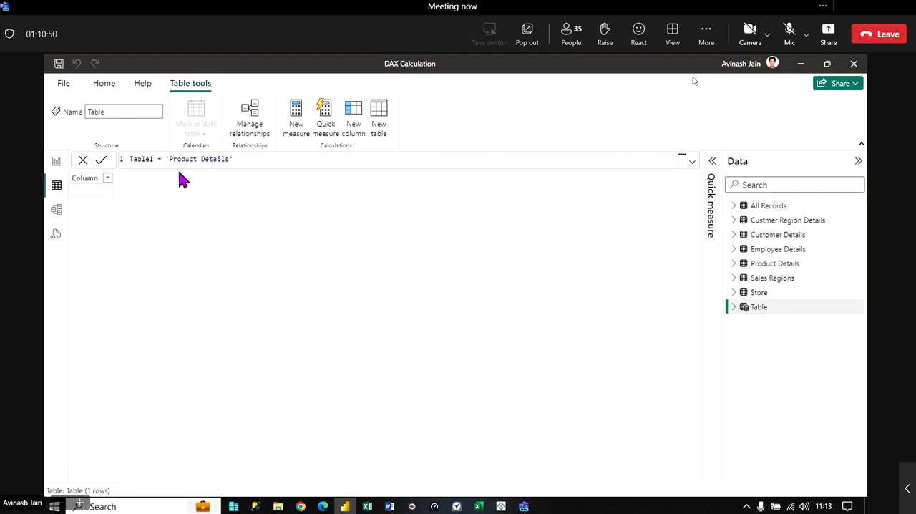
key(Return)
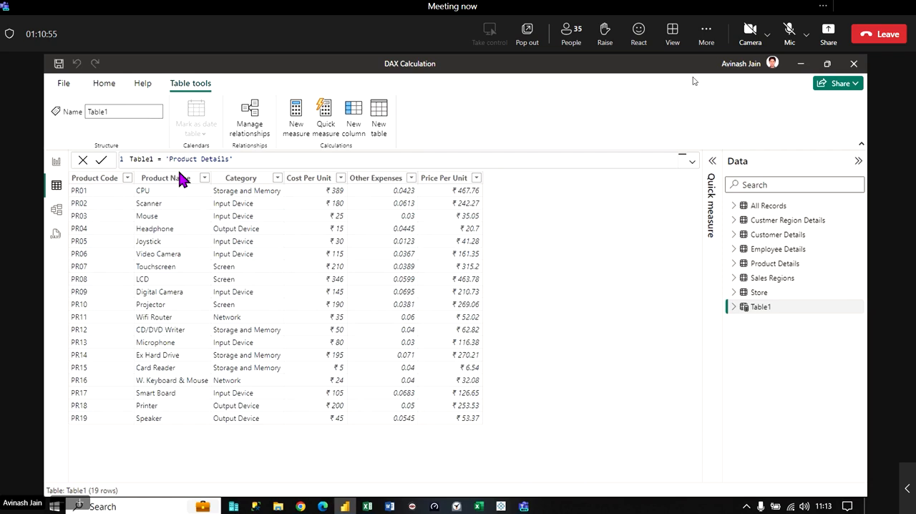
click(767, 266)
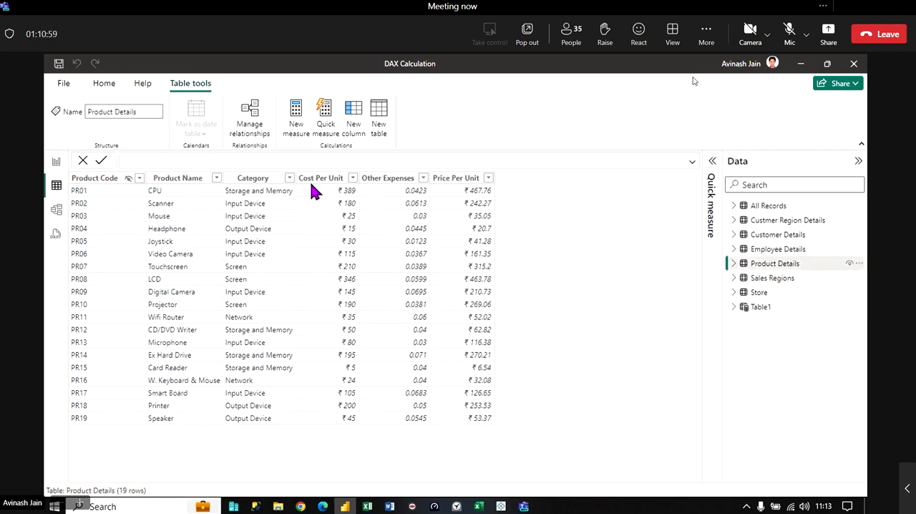
click(760, 307)
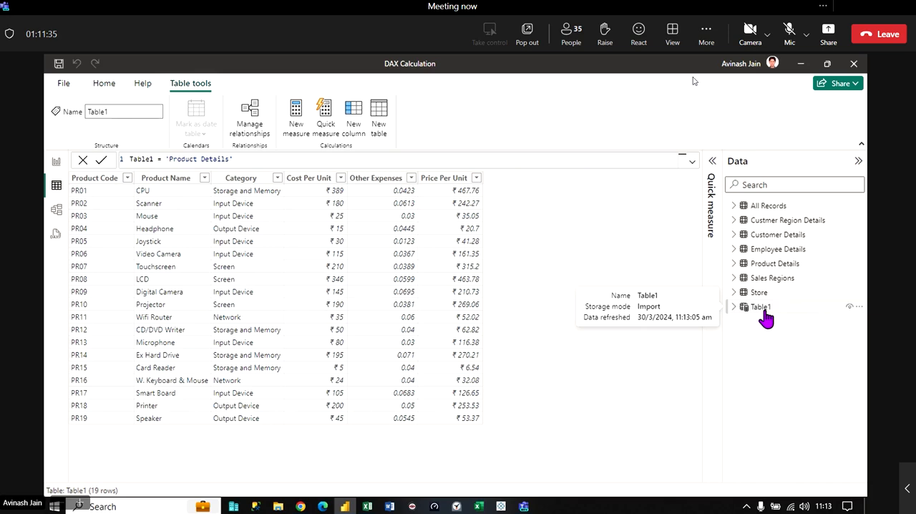
- Remove the 'Product Details' reference from Table1's formula, leaving only "Table1 ="
click(244, 160)
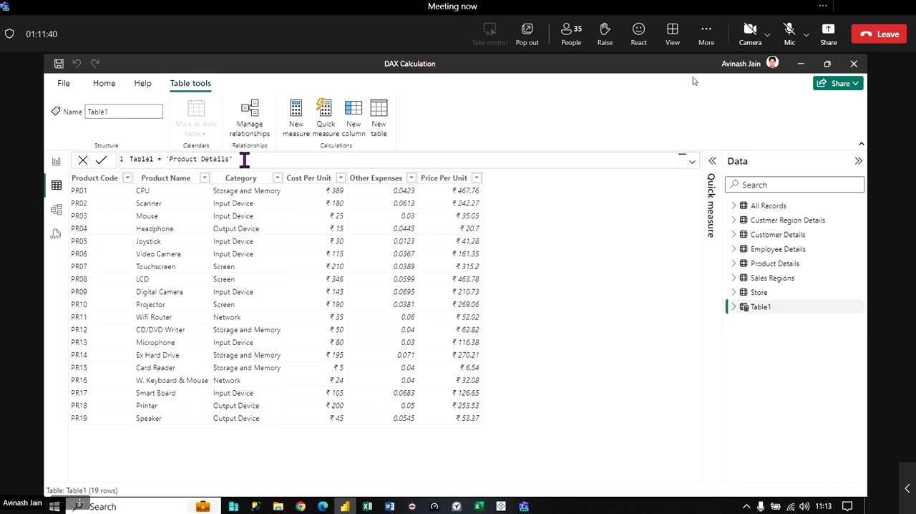
text([)
key(BackSpace)
key(BackSpace)
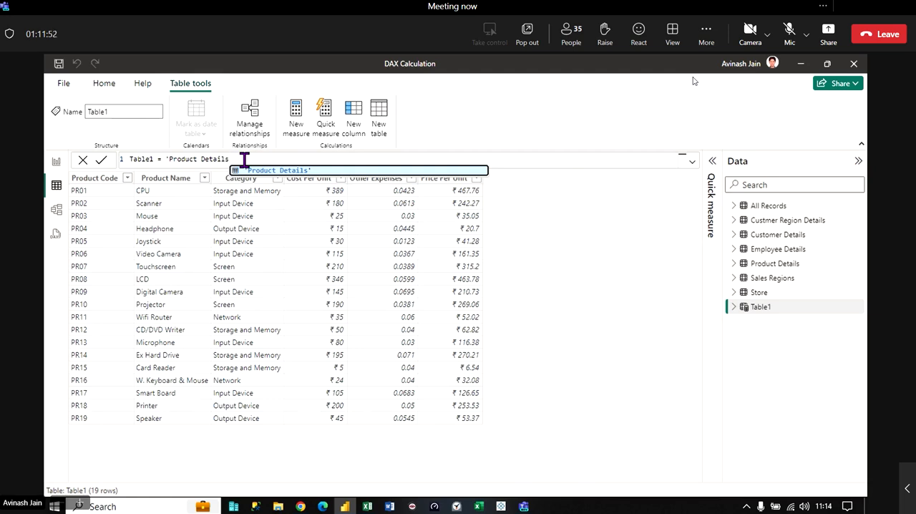
key(BackSpace)
key(BackSpace)
key(BackSpace)
key(BackSpace)
key(BackSpace)
key(BackSpace)
key(BackSpace)
key(BackSpace)
key(BackSpace)
key(BackSpace)
key(BackSpace)
key(BackSpace)
key(BackSpace)
key(BackSpace)
key(BackSpace)
key(BackSpace)
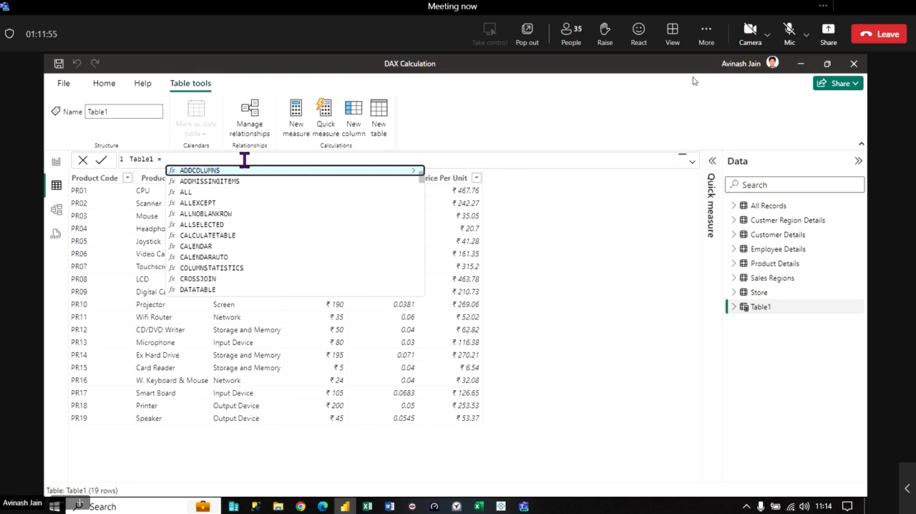
text(fil)
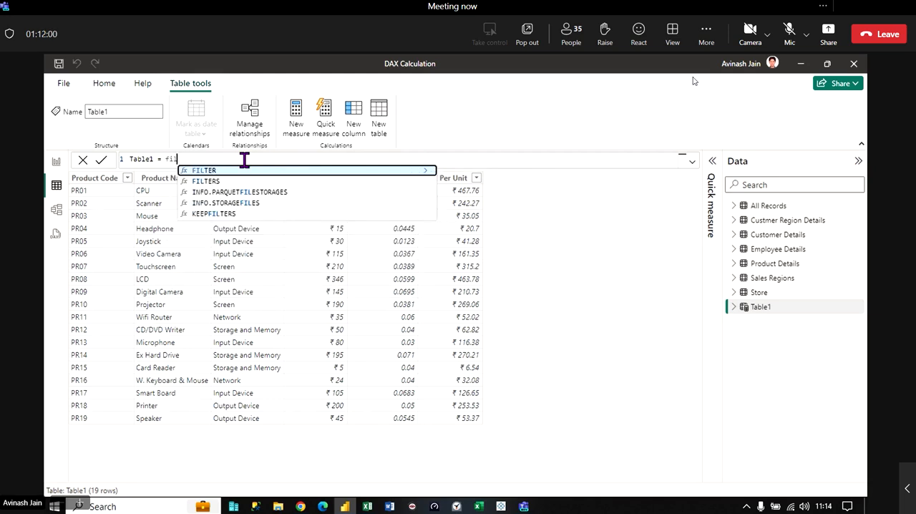
key(BackSpace)
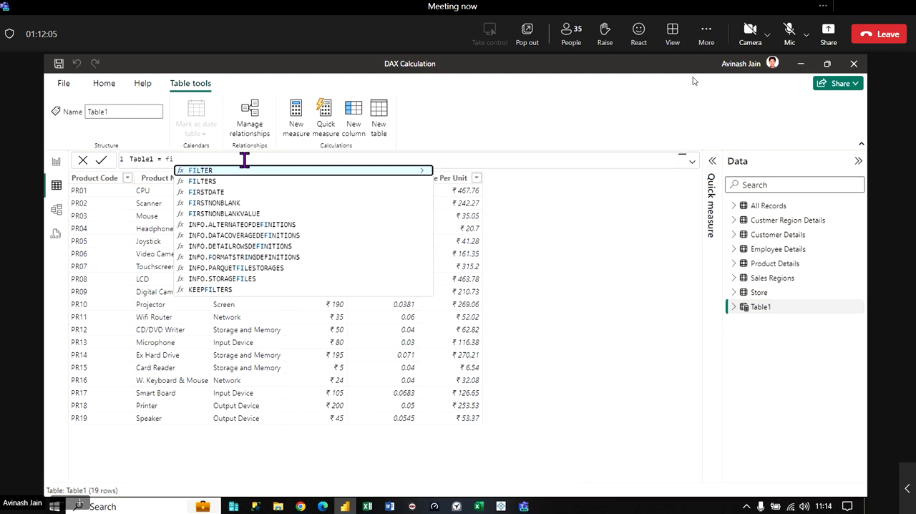
key(BackSpace)
key(BackSpace)
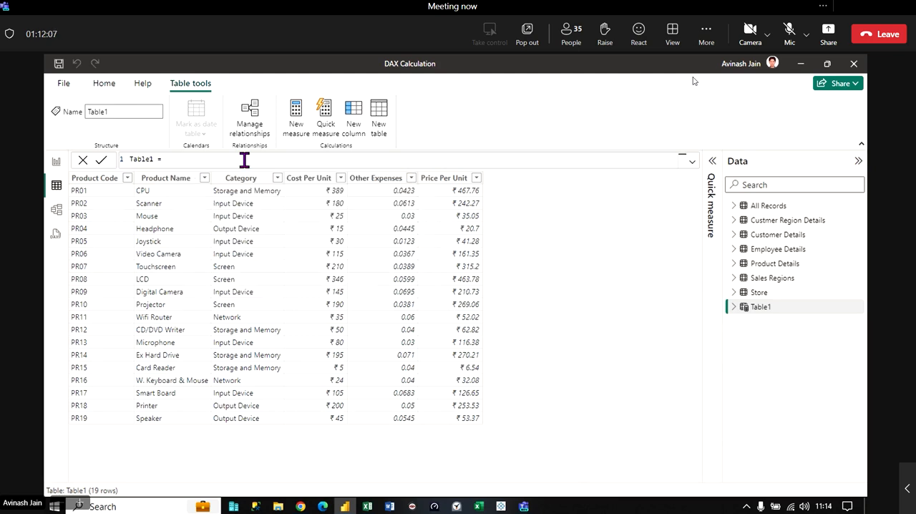
- Complete Table1's formula as Table1 = 'All Records' and commit it
text(a)
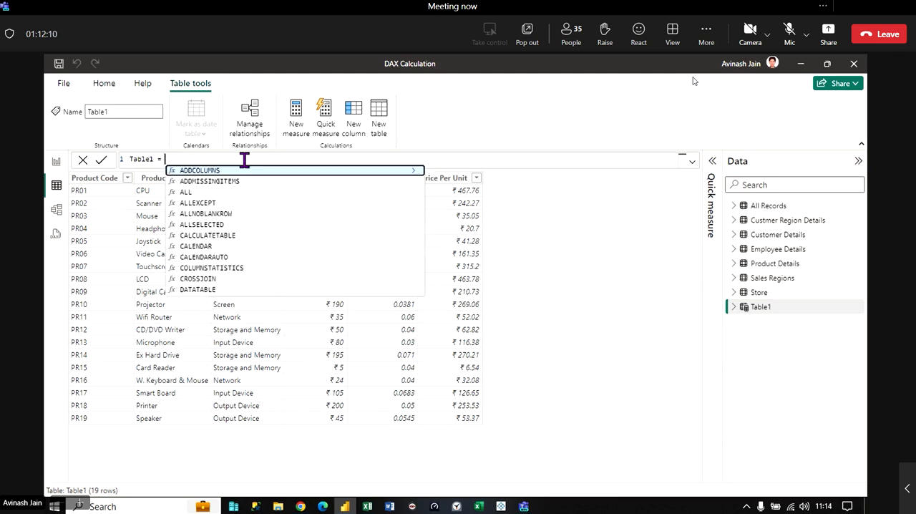
text(ll)
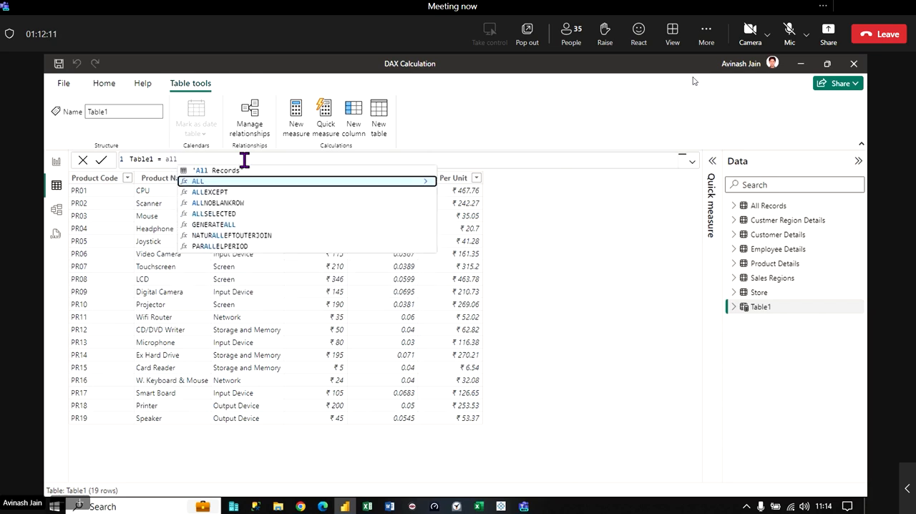
key(Up)
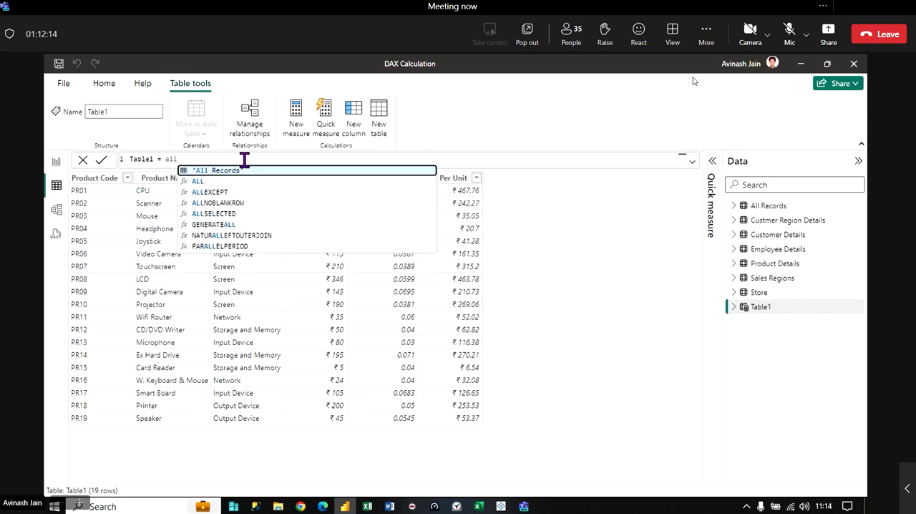
key(Tab)
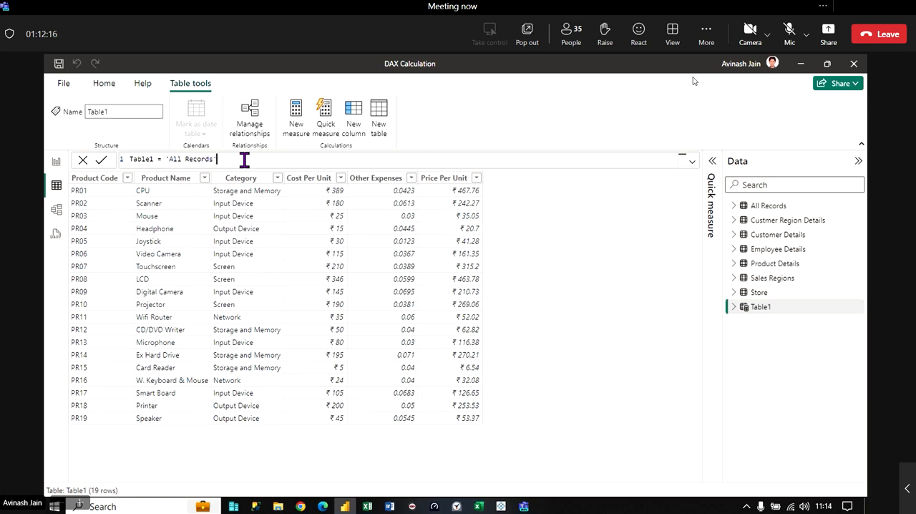
key(Return)
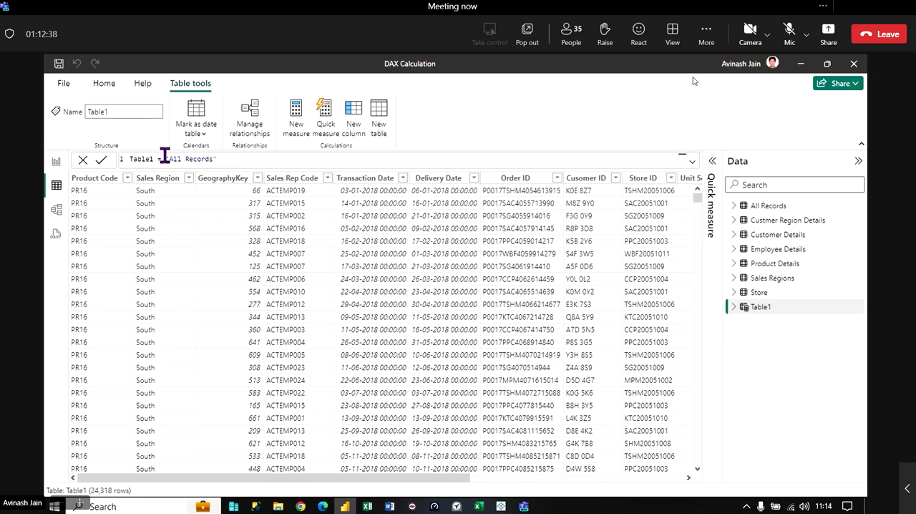
- Replace the 'All Records' reference in Table1's formula with the opening of a CALENDAR function
drag(165, 159, 244, 166)
key(BackSpace)
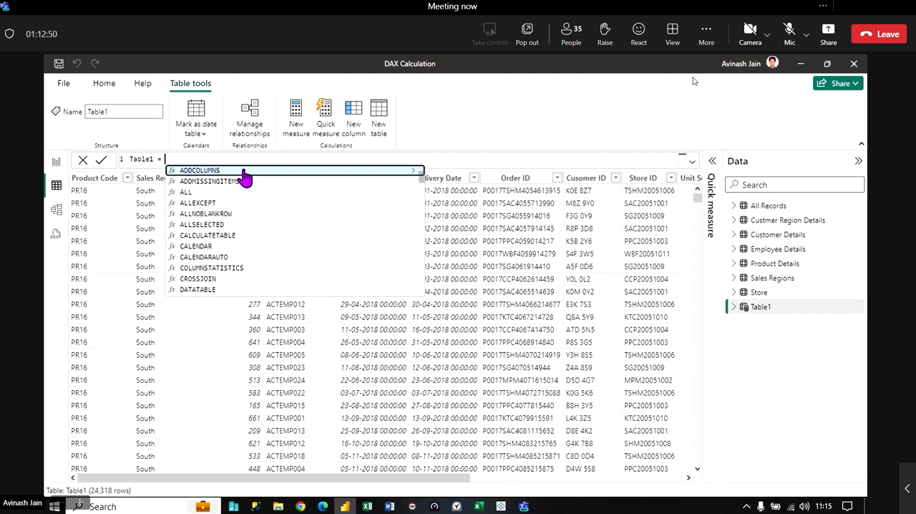
text(c)
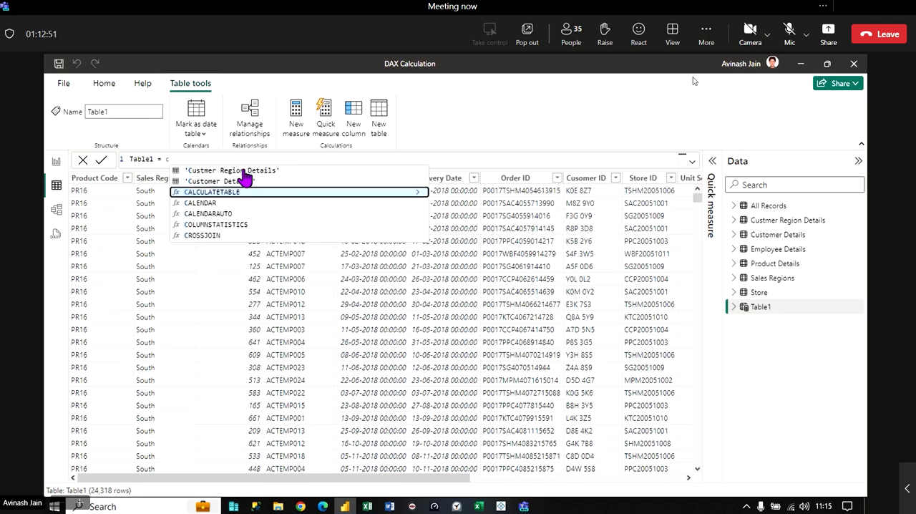
text(a)
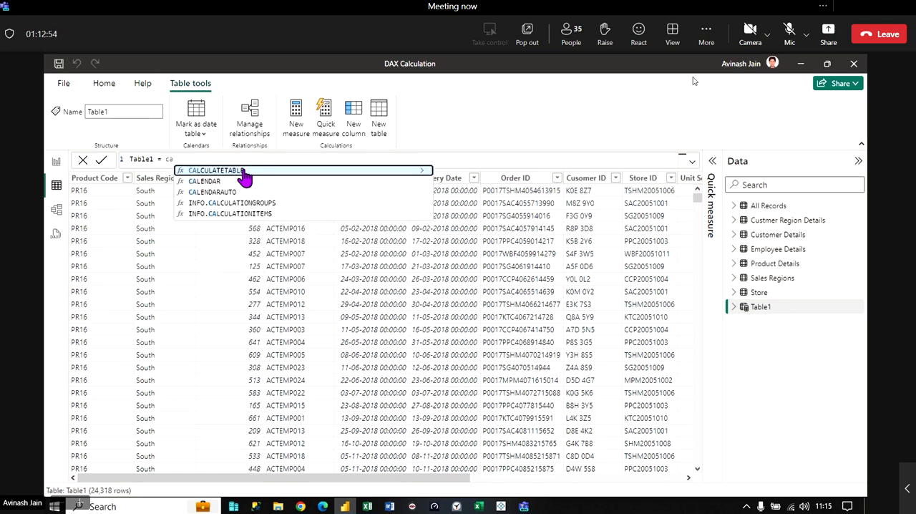
key(Down)
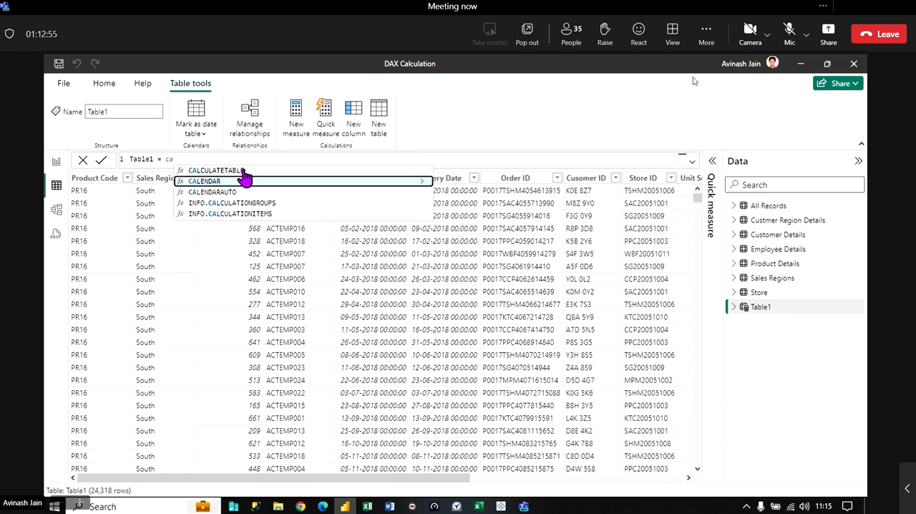
key(Tab)
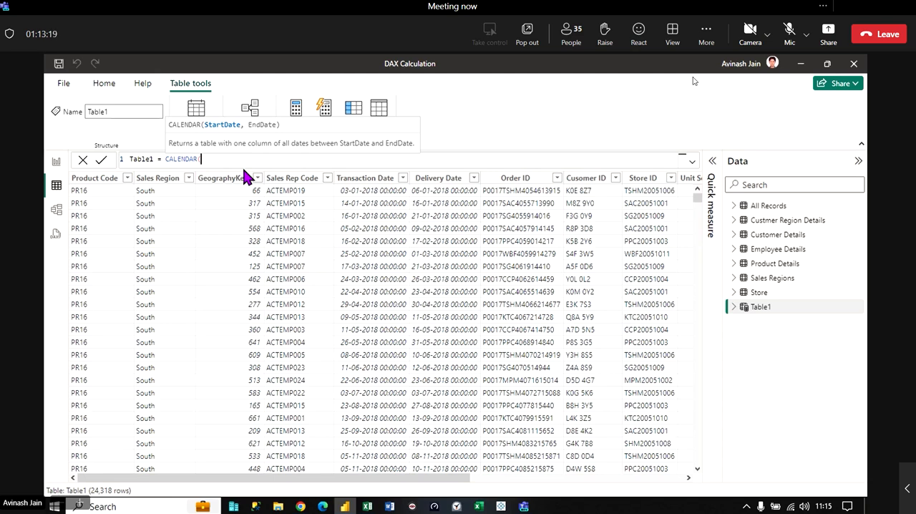
- Give CALENDAR the start date "1/1/2017" and end date "31/12/2024", close the function and commit Table1's formula
text("1/1/2017","31)
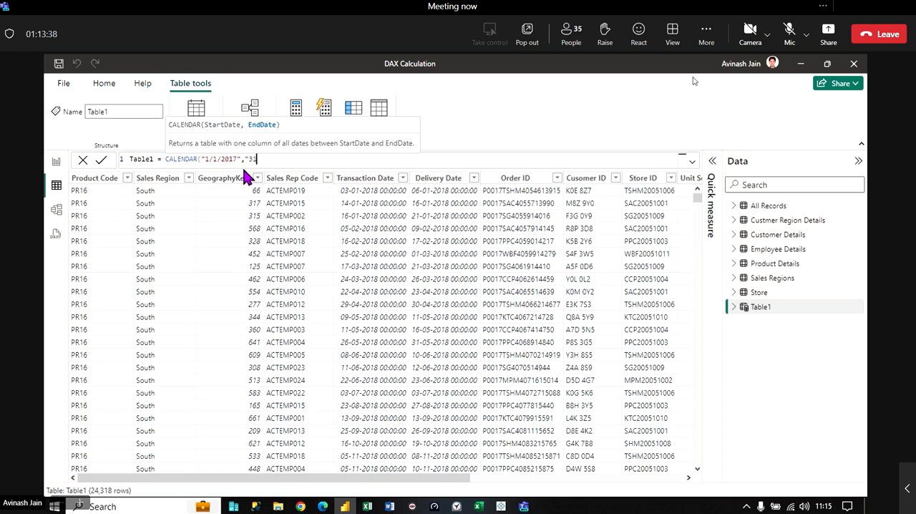
text(/12/2024"))
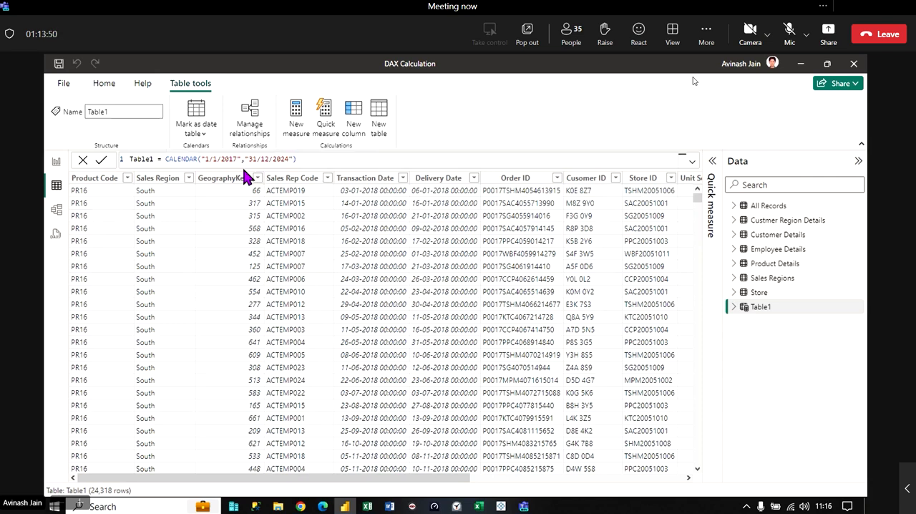
key(Return)
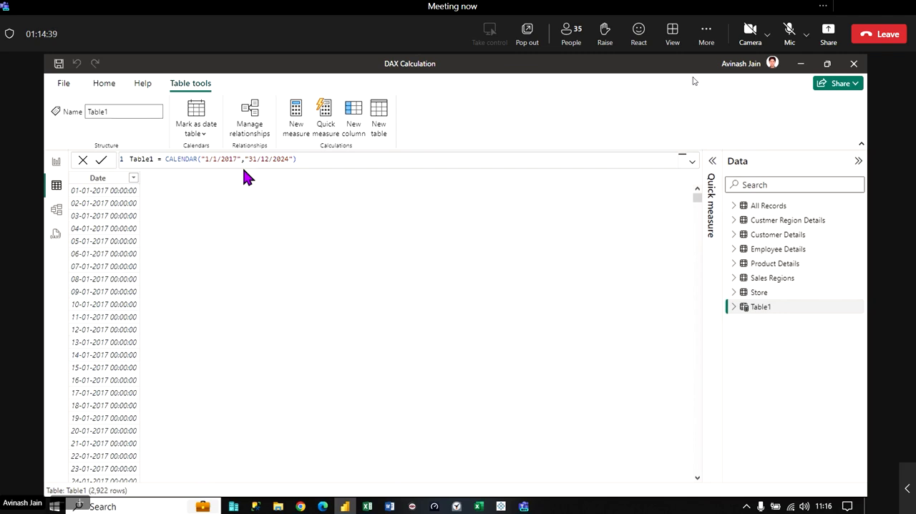
- Remove the date arguments from Table1's formula, change the function to CALENDARAUTO() and commit it
click(316, 160)
key(BackSpace)
key(BackSpace)
key(BackSpace)
key(BackSpace)
key(BackSpace)
key(BackSpace)
key(BackSpace)
key(BackSpace)
key(BackSpace)
key(BackSpace)
key(BackSpace)
key(BackSpace)
key(BackSpace)
key(BackSpace)
key(BackSpace)
key(BackSpace)
key(BackSpace)
key(BackSpace)
key(BackSpace)
key(BackSpace)
key(BackSpace)
key(BackSpace)
key(BackSpace)
key(BackSpace)
key(BackSpace)
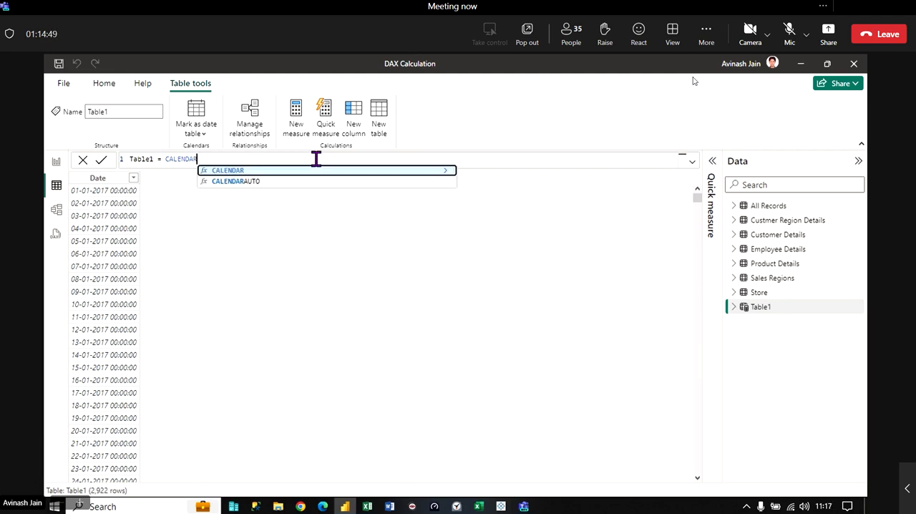
key(Down)
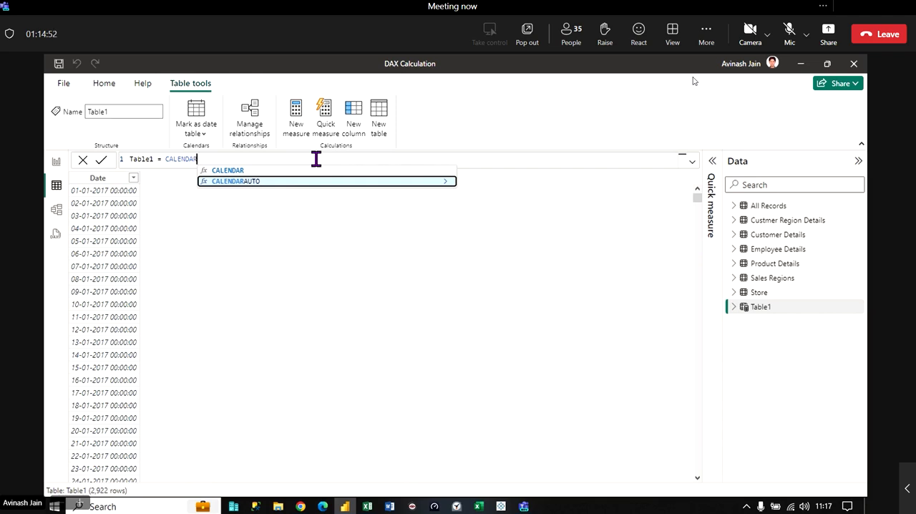
key(Tab)
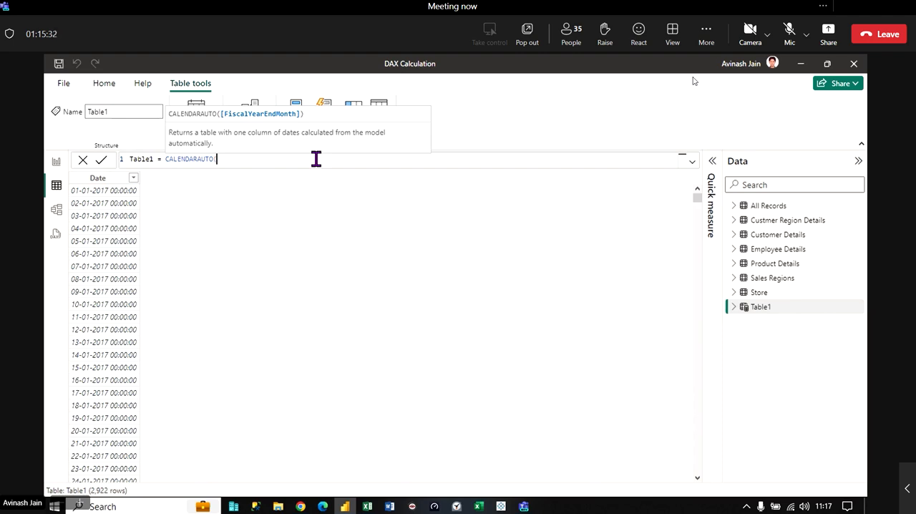
text())
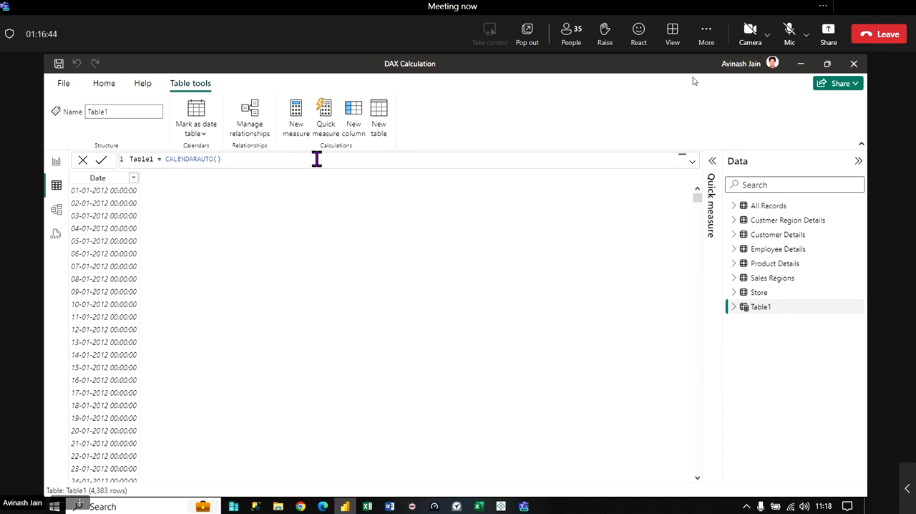
- Save the DAX Calculation file and select Table1 in the model's table list
click(58, 63)
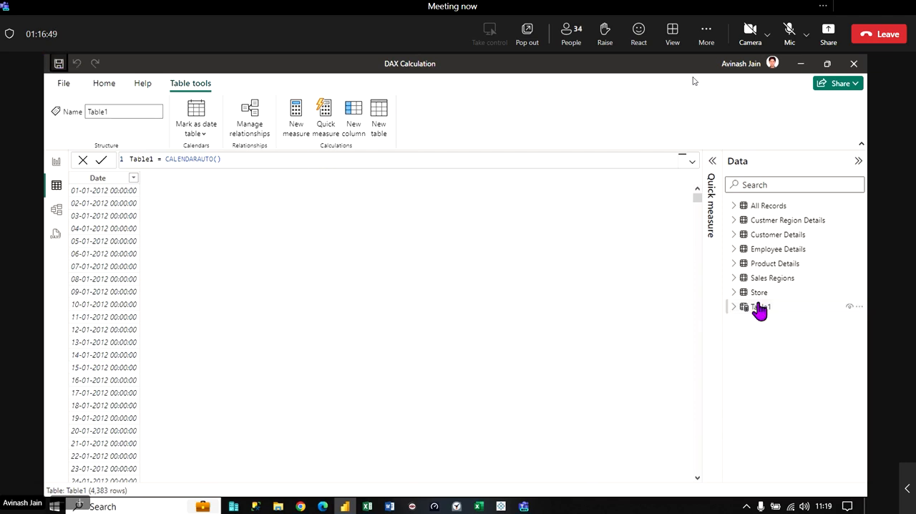
mouse_move(768, 317)
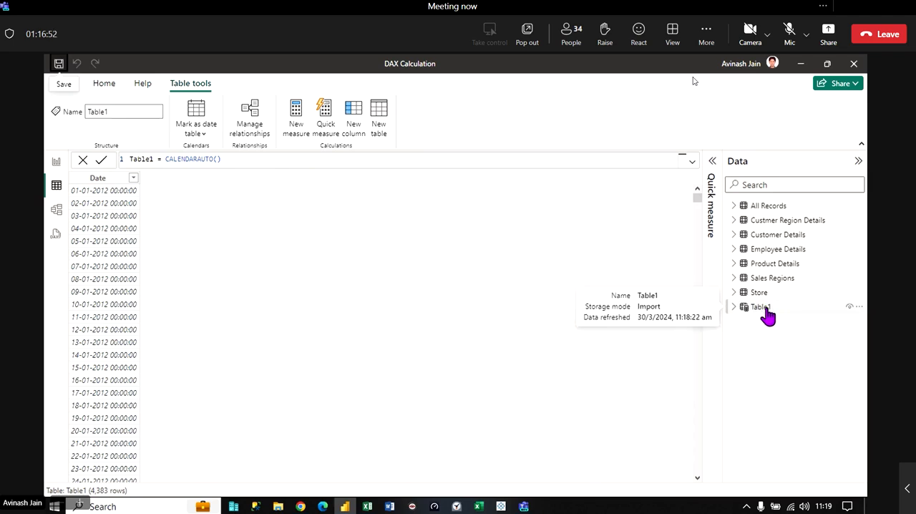
click(763, 311)
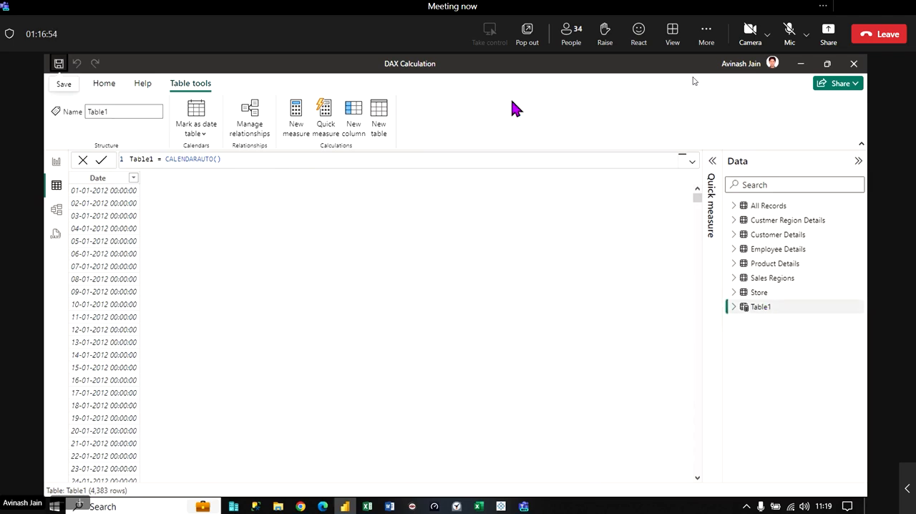